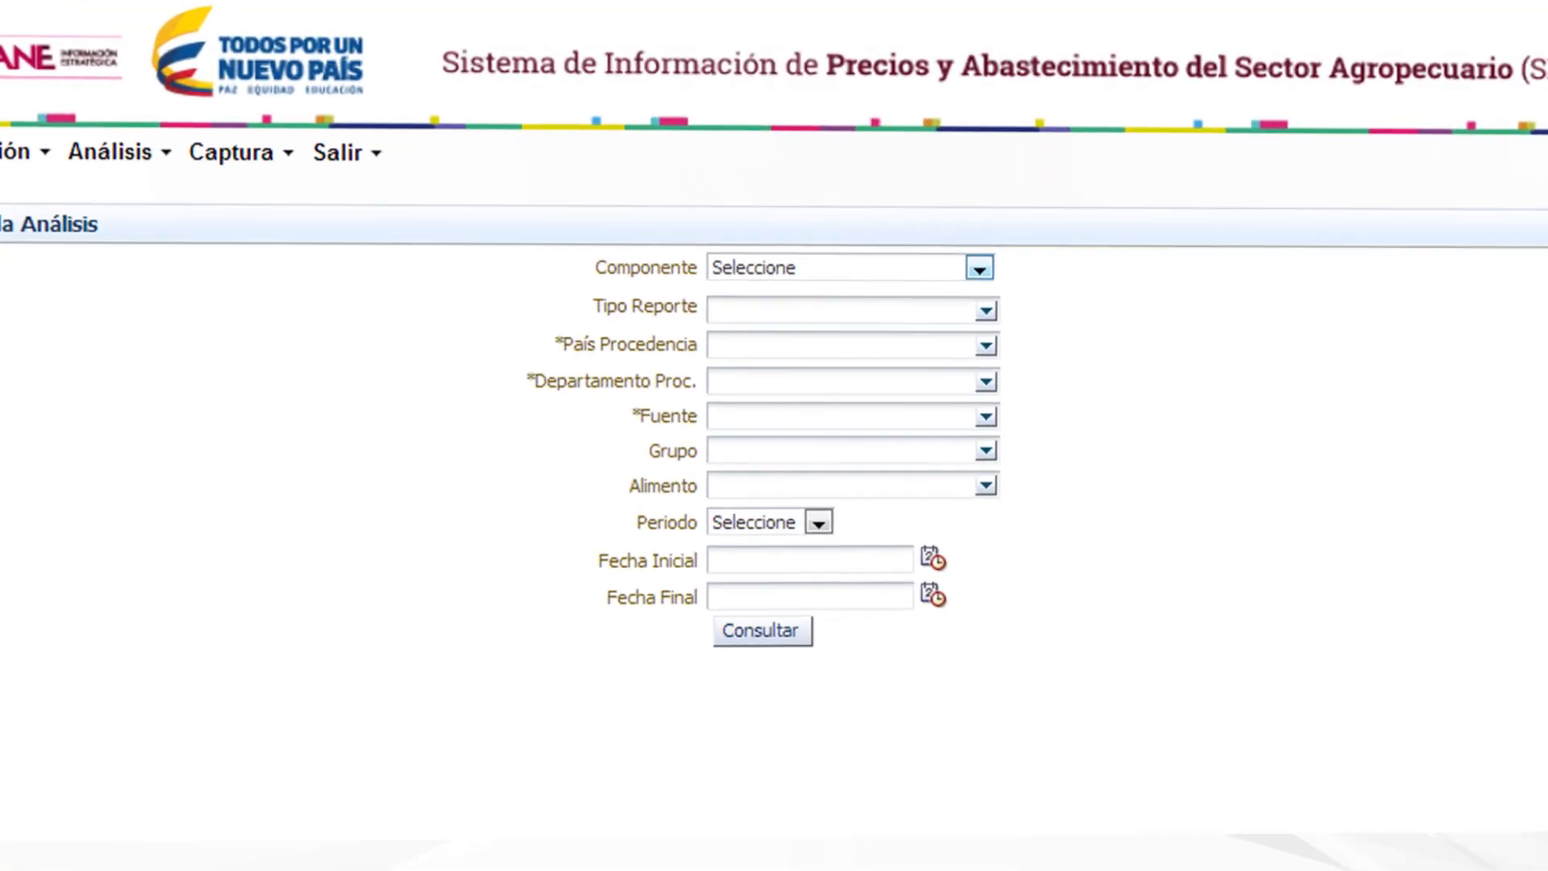
Set Componente to ABASTECIMIENTO MERCADOS and Tipo Reporte to ARCHIVO in the analysis search parameters.
{"action": "left_click", "coordinate": [1146, 115]}
{"action": "left_click", "coordinate": [1153, 240]}
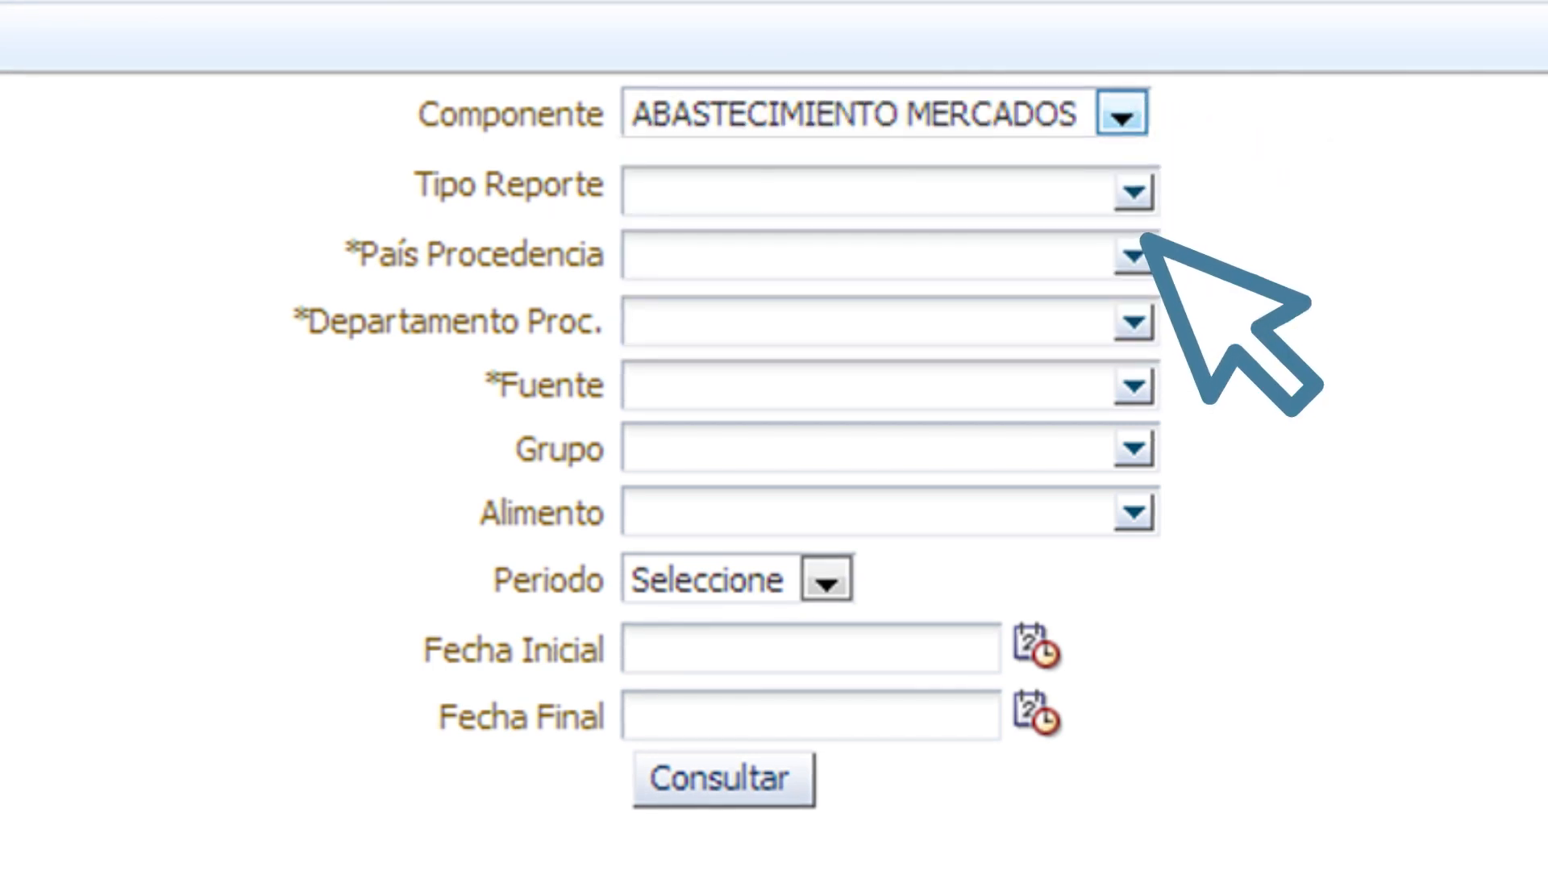
{"action": "left_click", "coordinate": [1136, 194]}
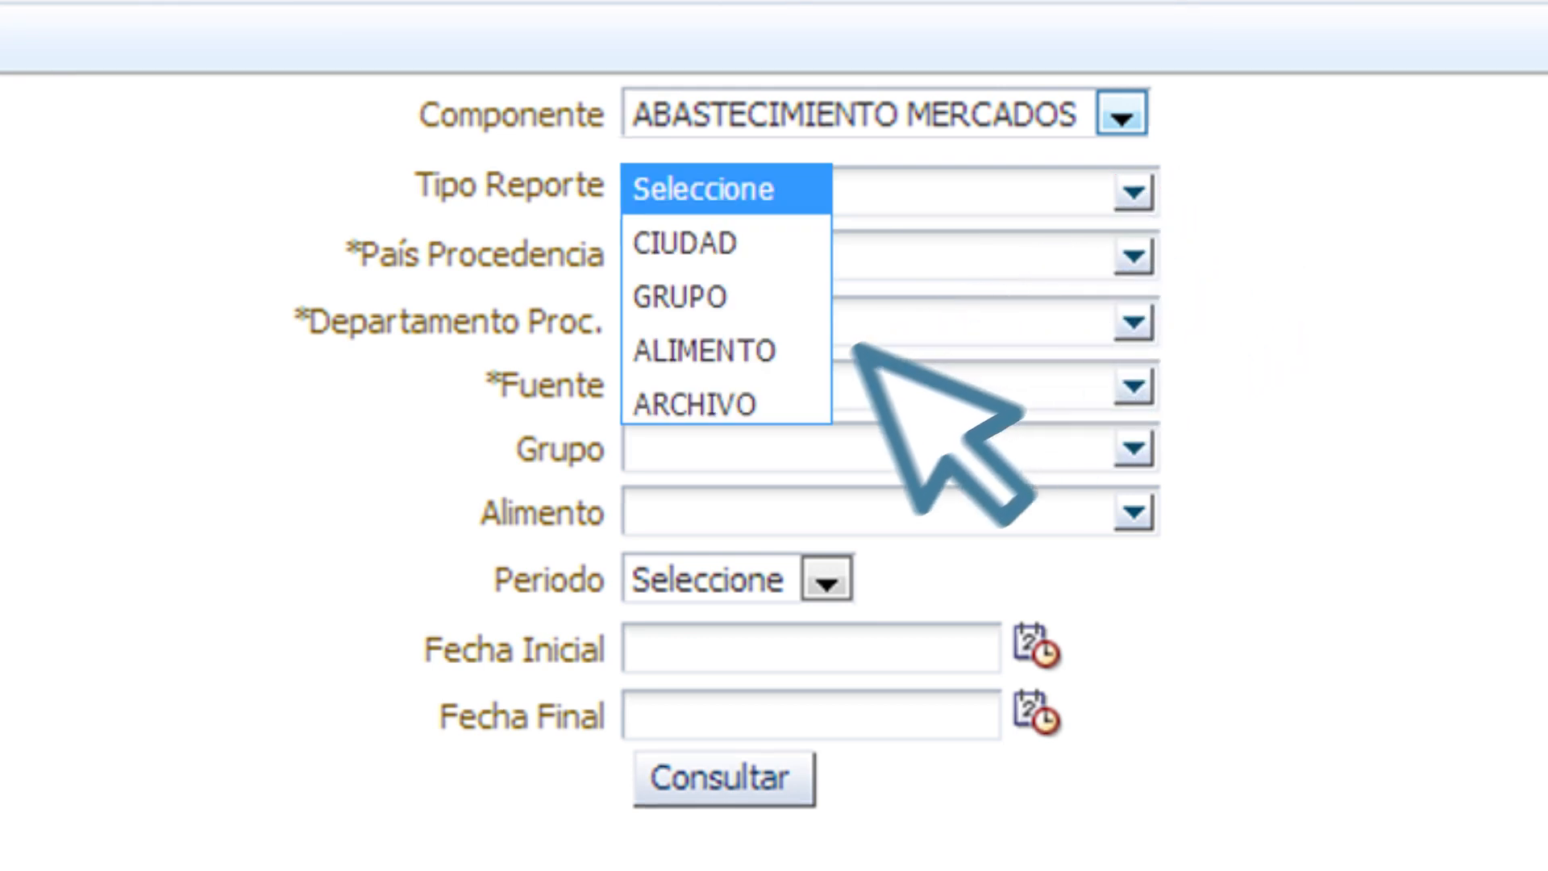
{"action": "left_click", "coordinate": [760, 397]}
Set País Procedencia to COLOMBIA and Departamento Proc. to BOGOTÁ, D. C.
{"action": "left_click", "coordinate": [1134, 256]}
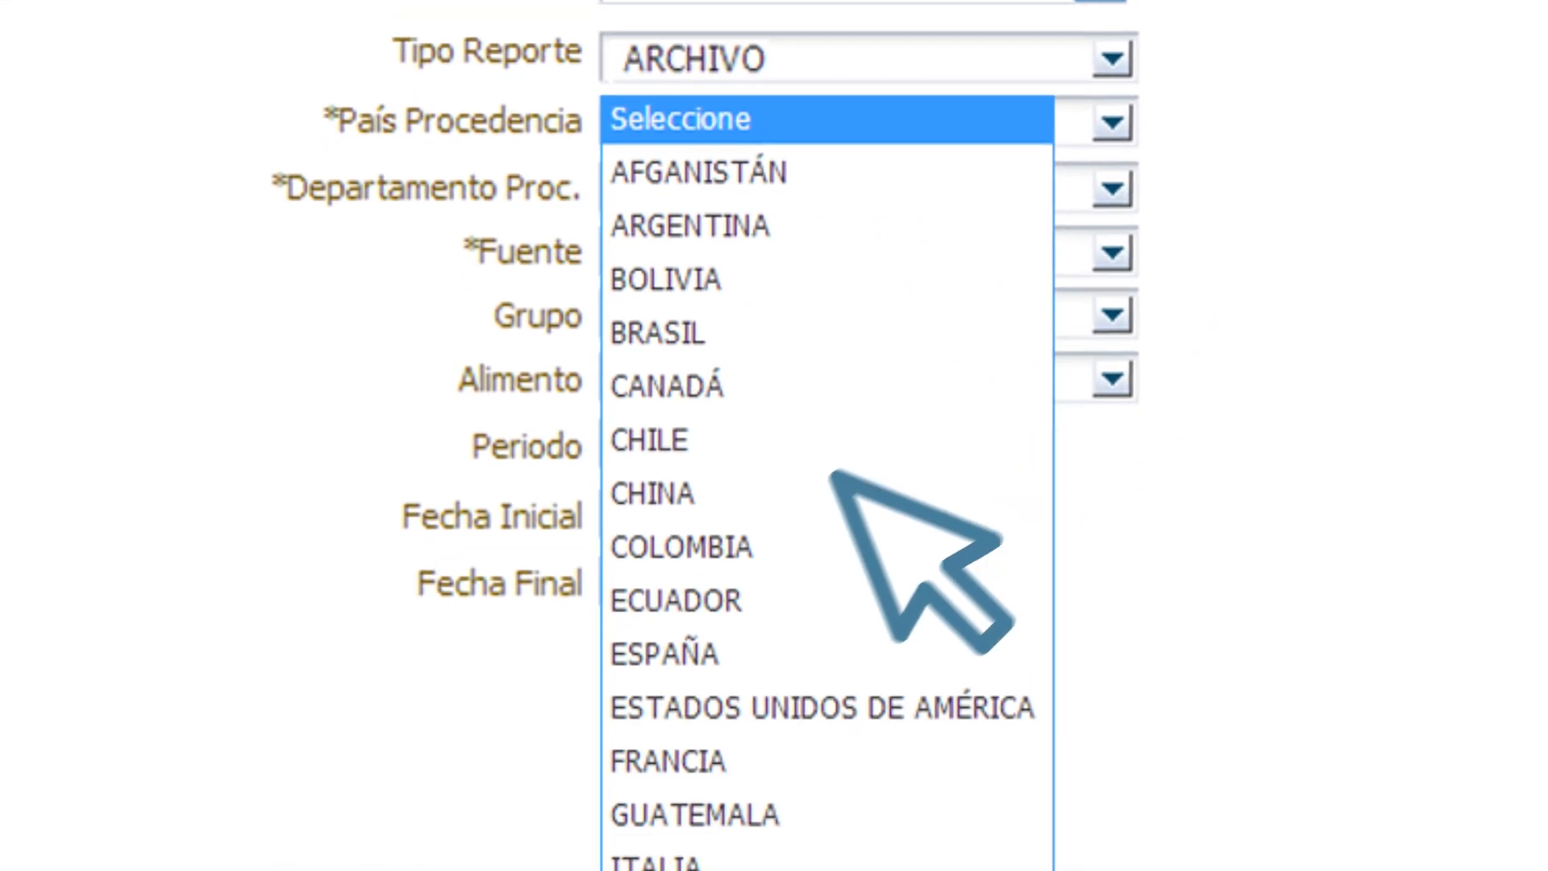
{"action": "left_click", "coordinate": [784, 545]}
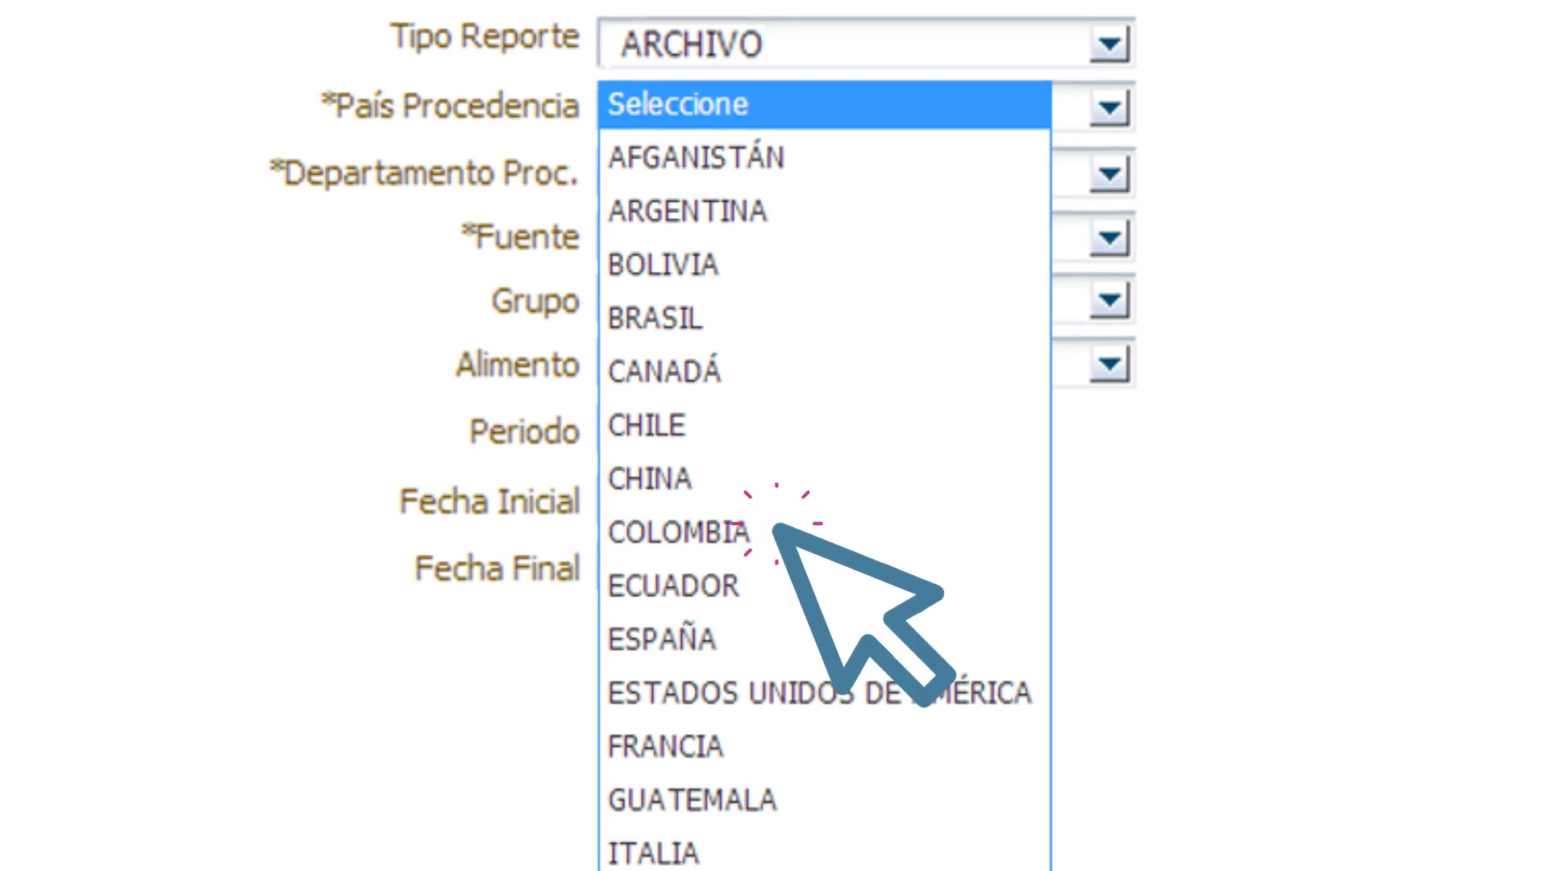
{"action": "left_click", "coordinate": [1112, 189]}
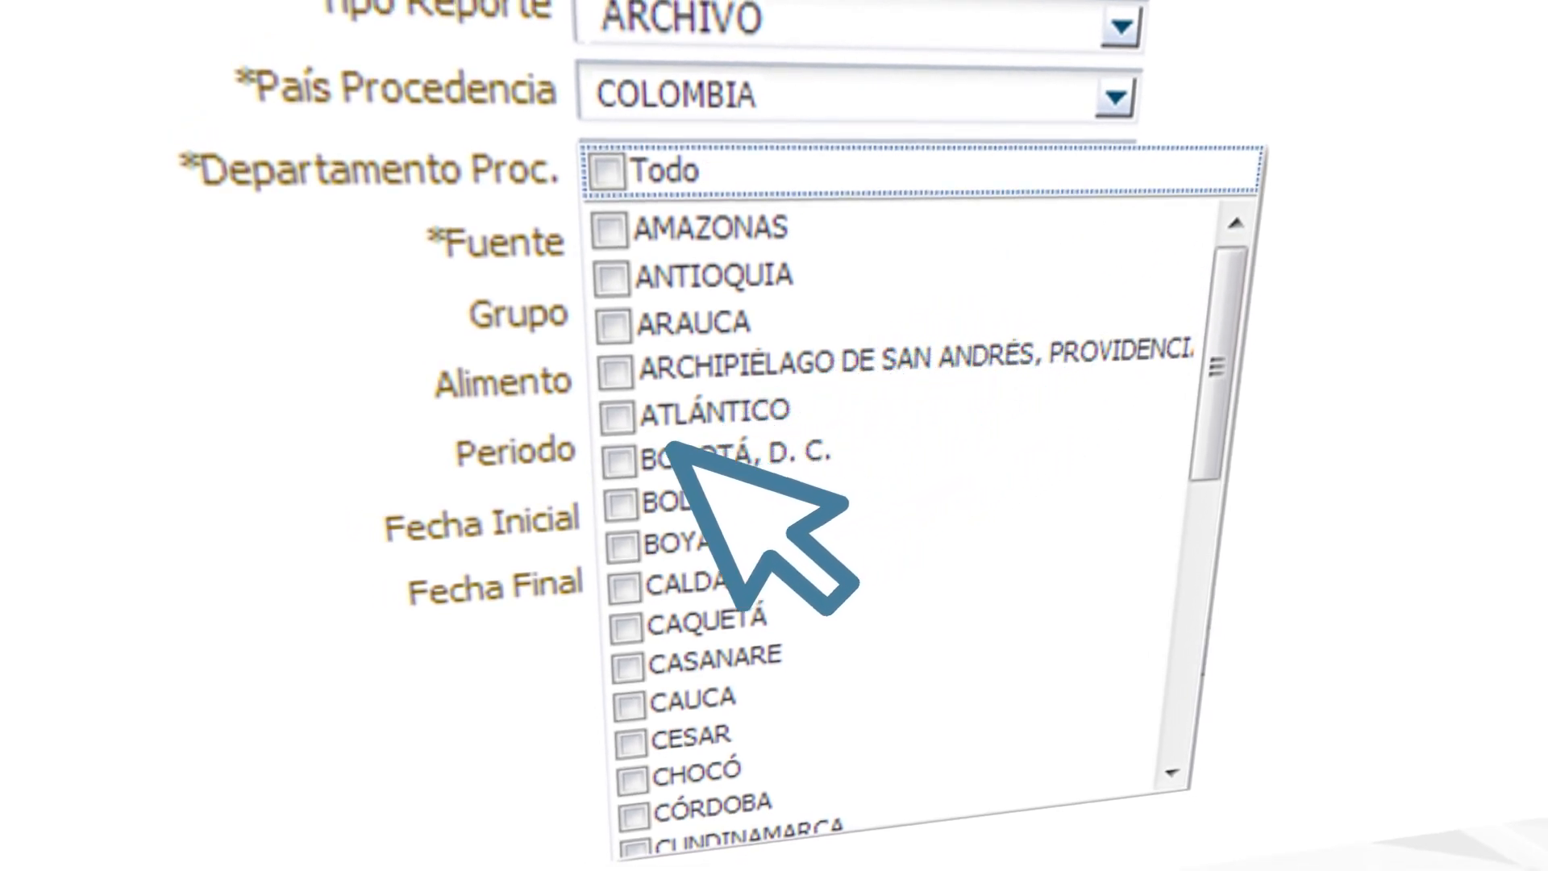
{"action": "left_click", "coordinate": [620, 458]}
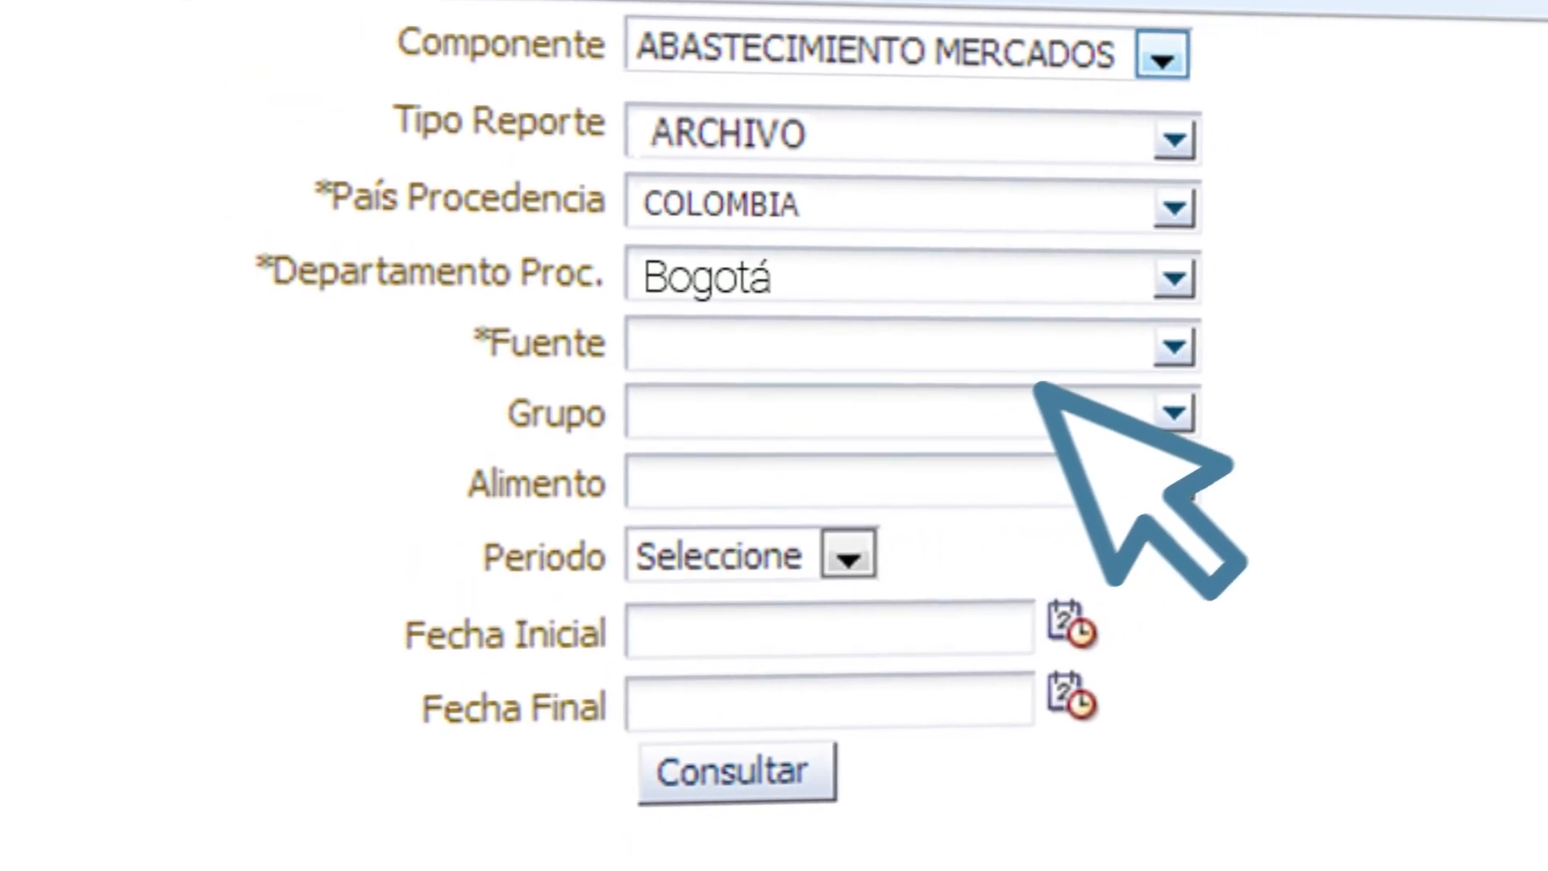
Choose Todo for Fuente, Grupo and Alimento so the query covers every source, group and food.
{"action": "left_click", "coordinate": [1169, 335]}
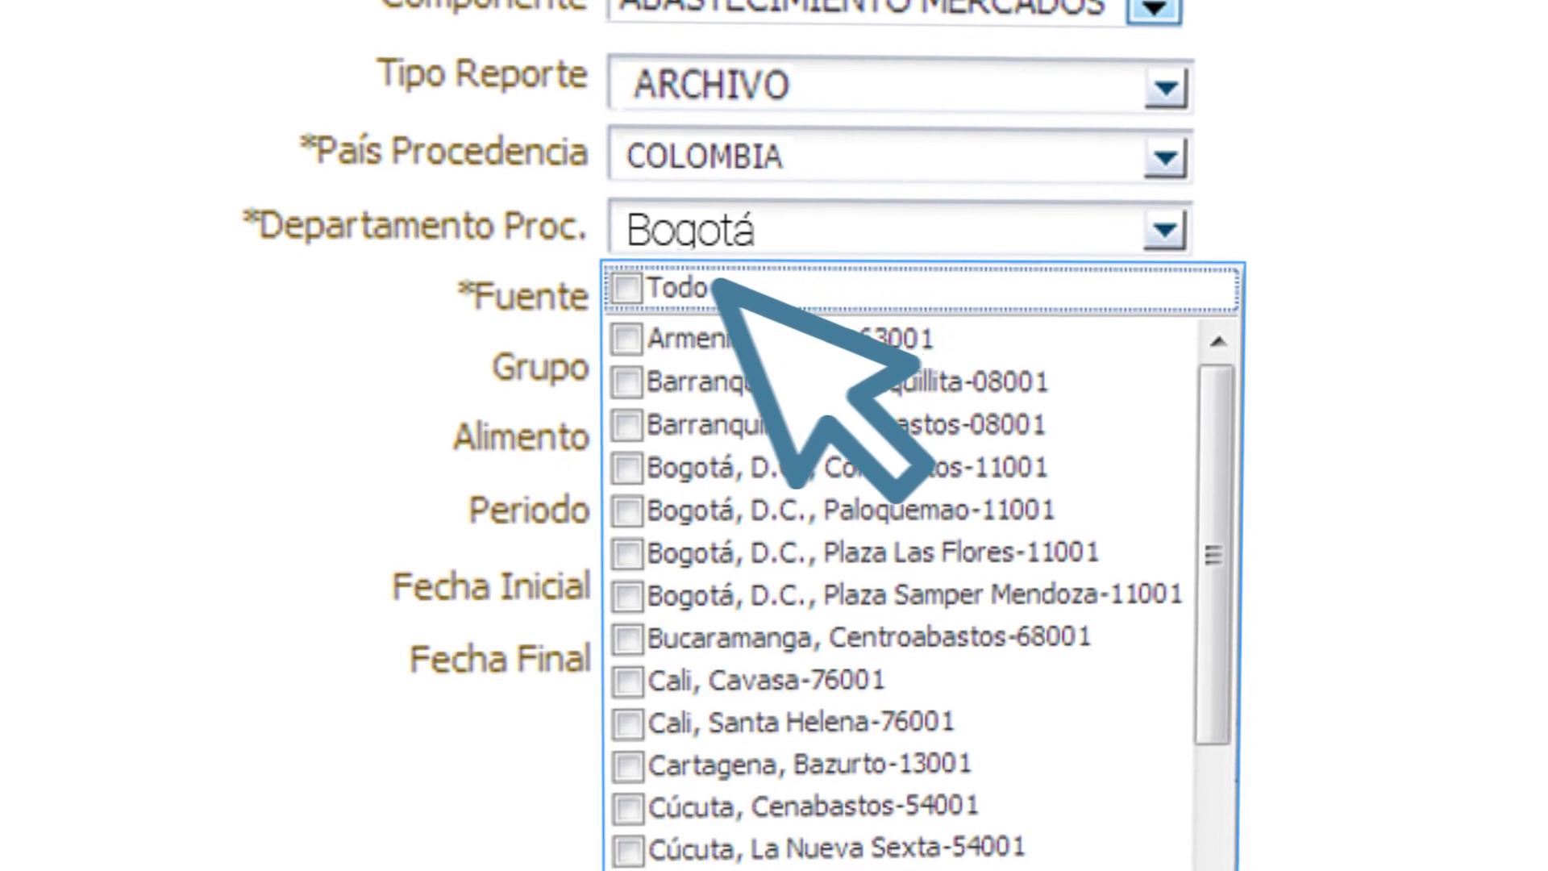
{"action": "left_click", "coordinate": [633, 304]}
{"action": "left_click", "coordinate": [619, 270]}
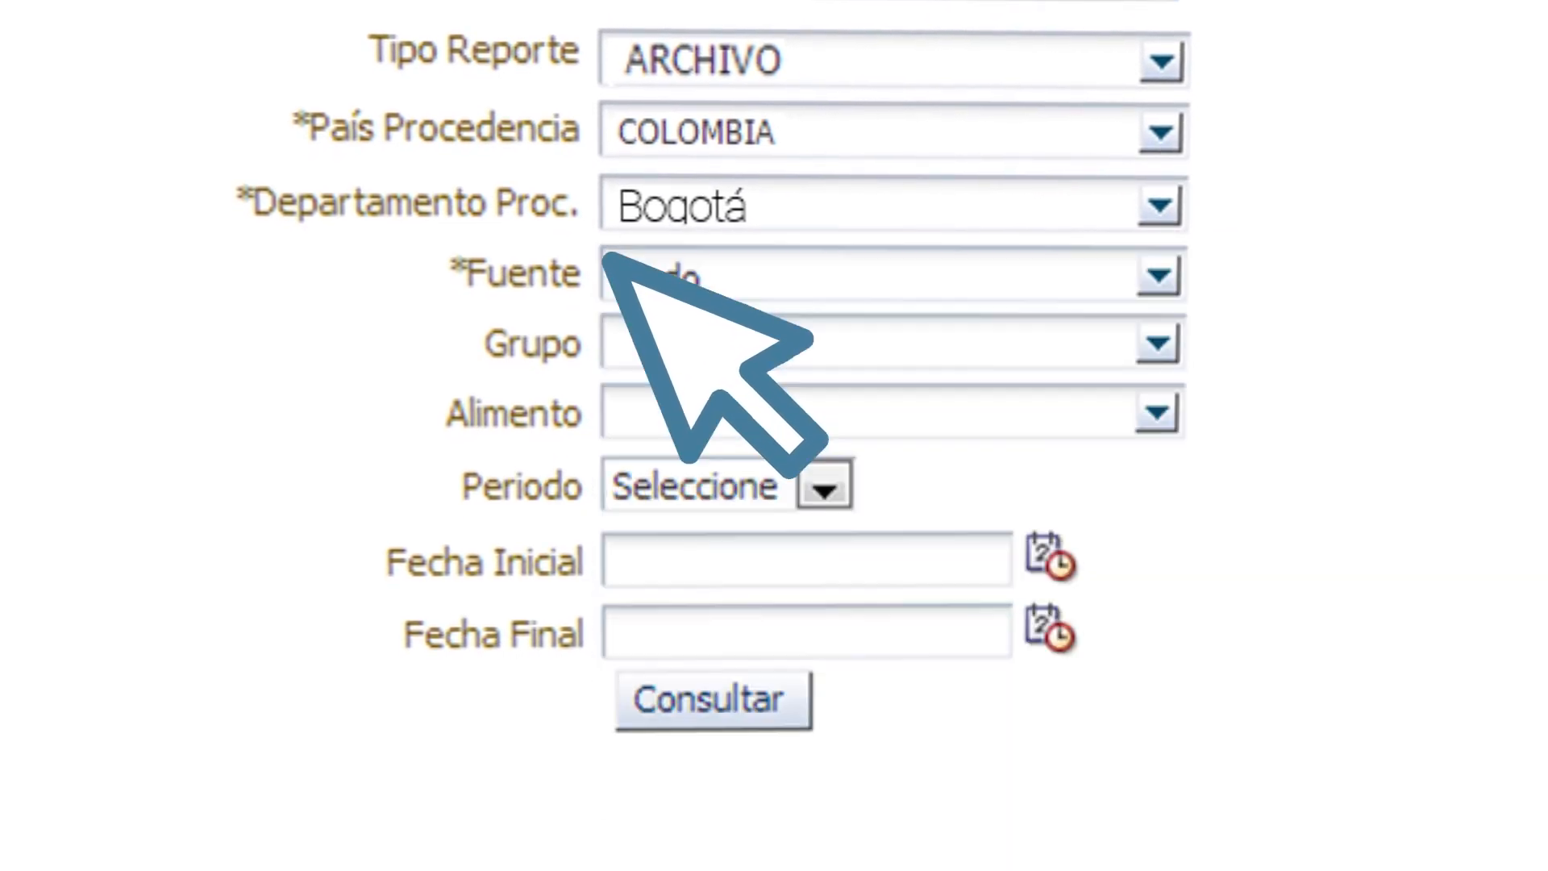
{"action": "left_click", "coordinate": [1156, 337]}
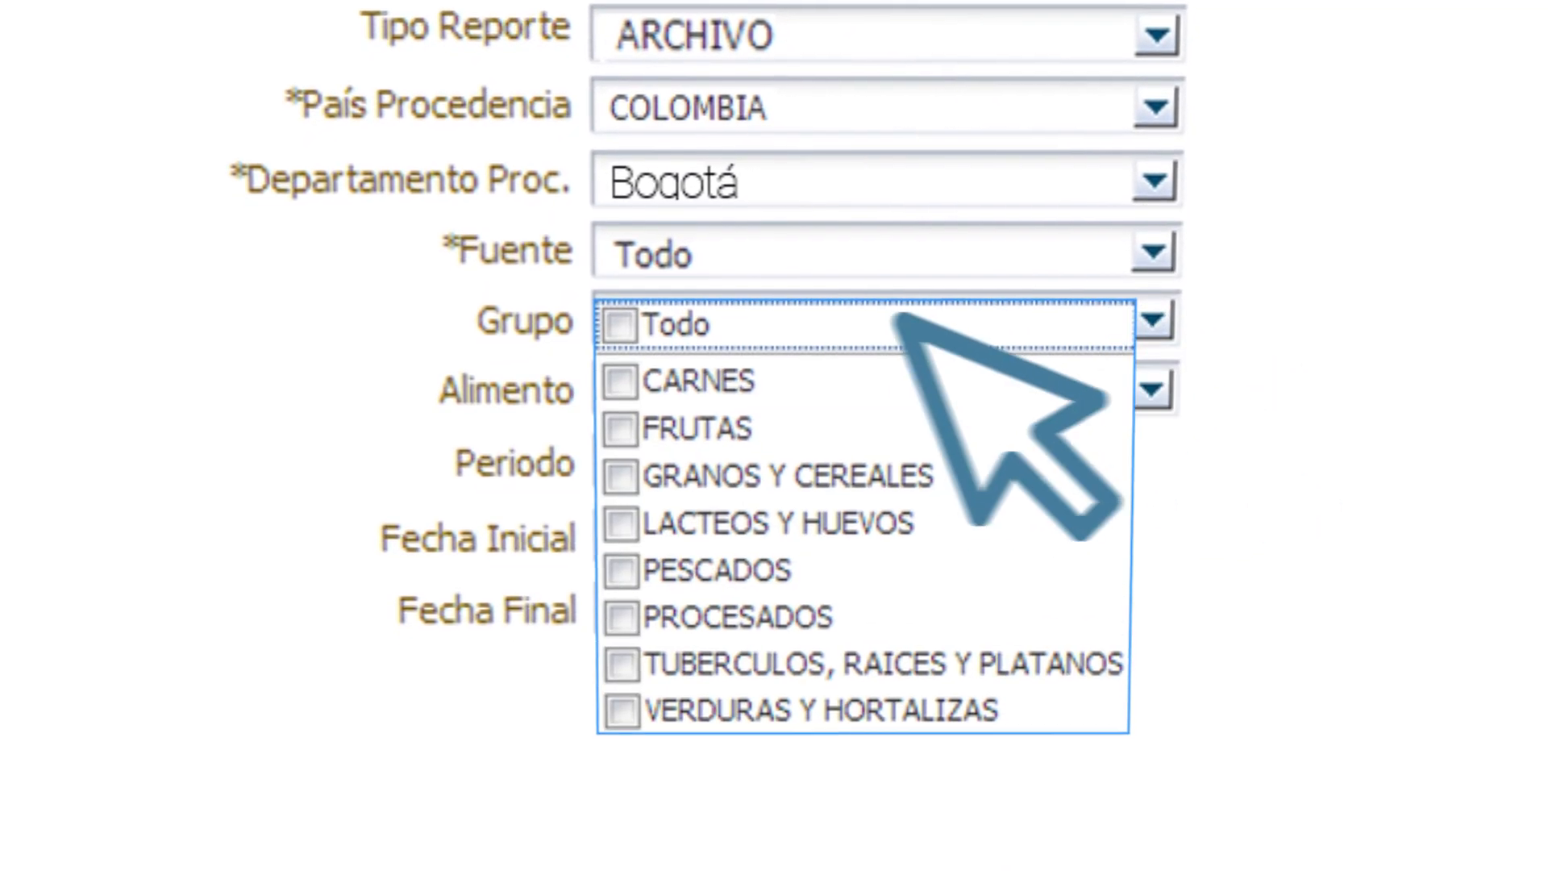
{"action": "left_click", "coordinate": [627, 339]}
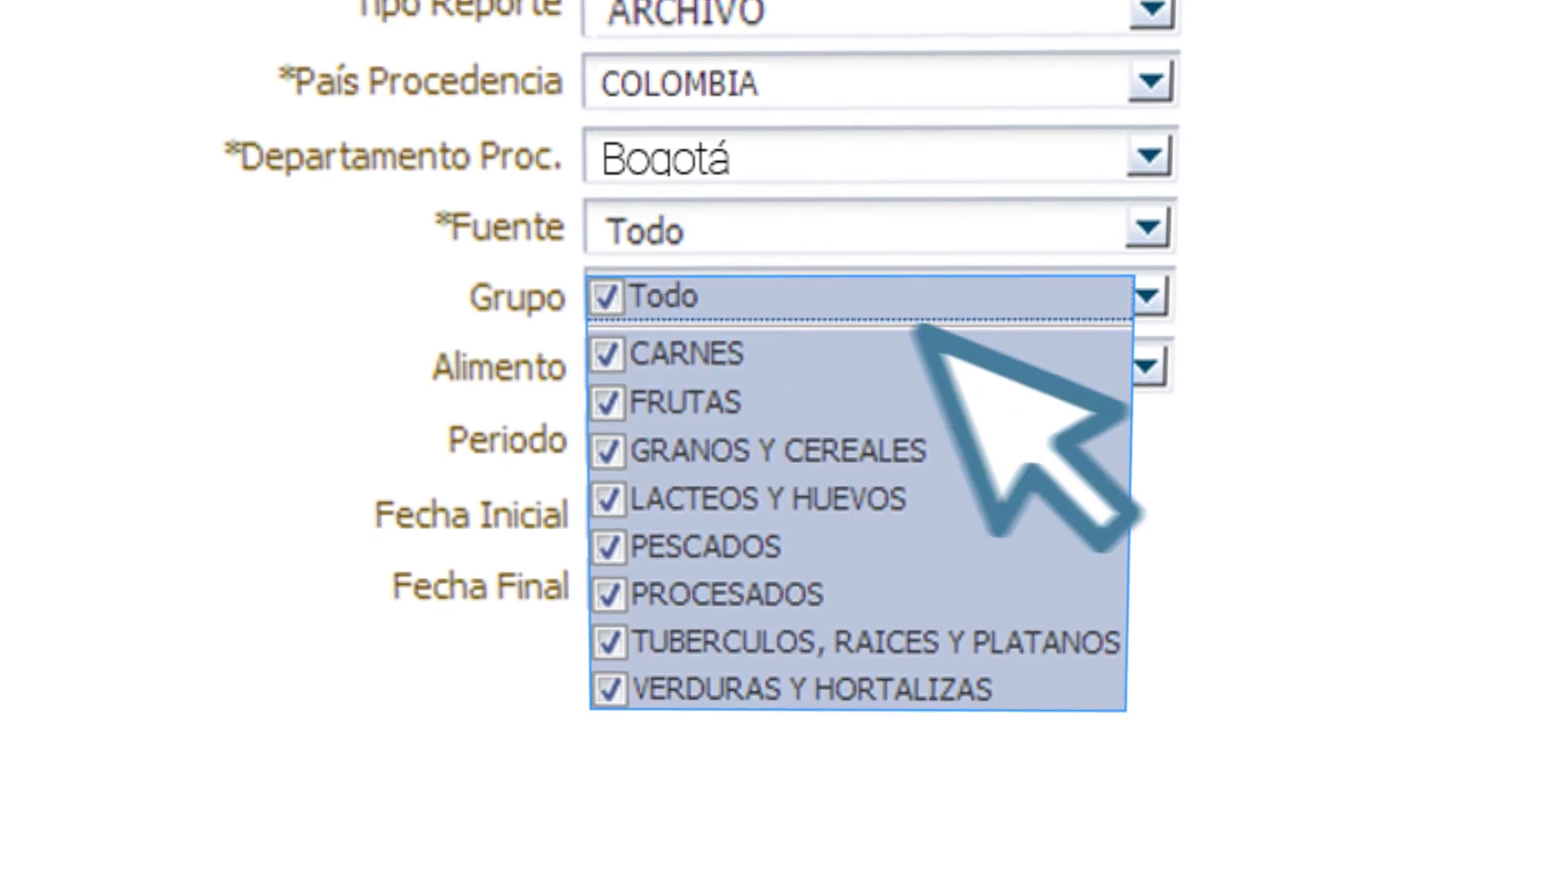
{"action": "left_click", "coordinate": [1150, 384]}
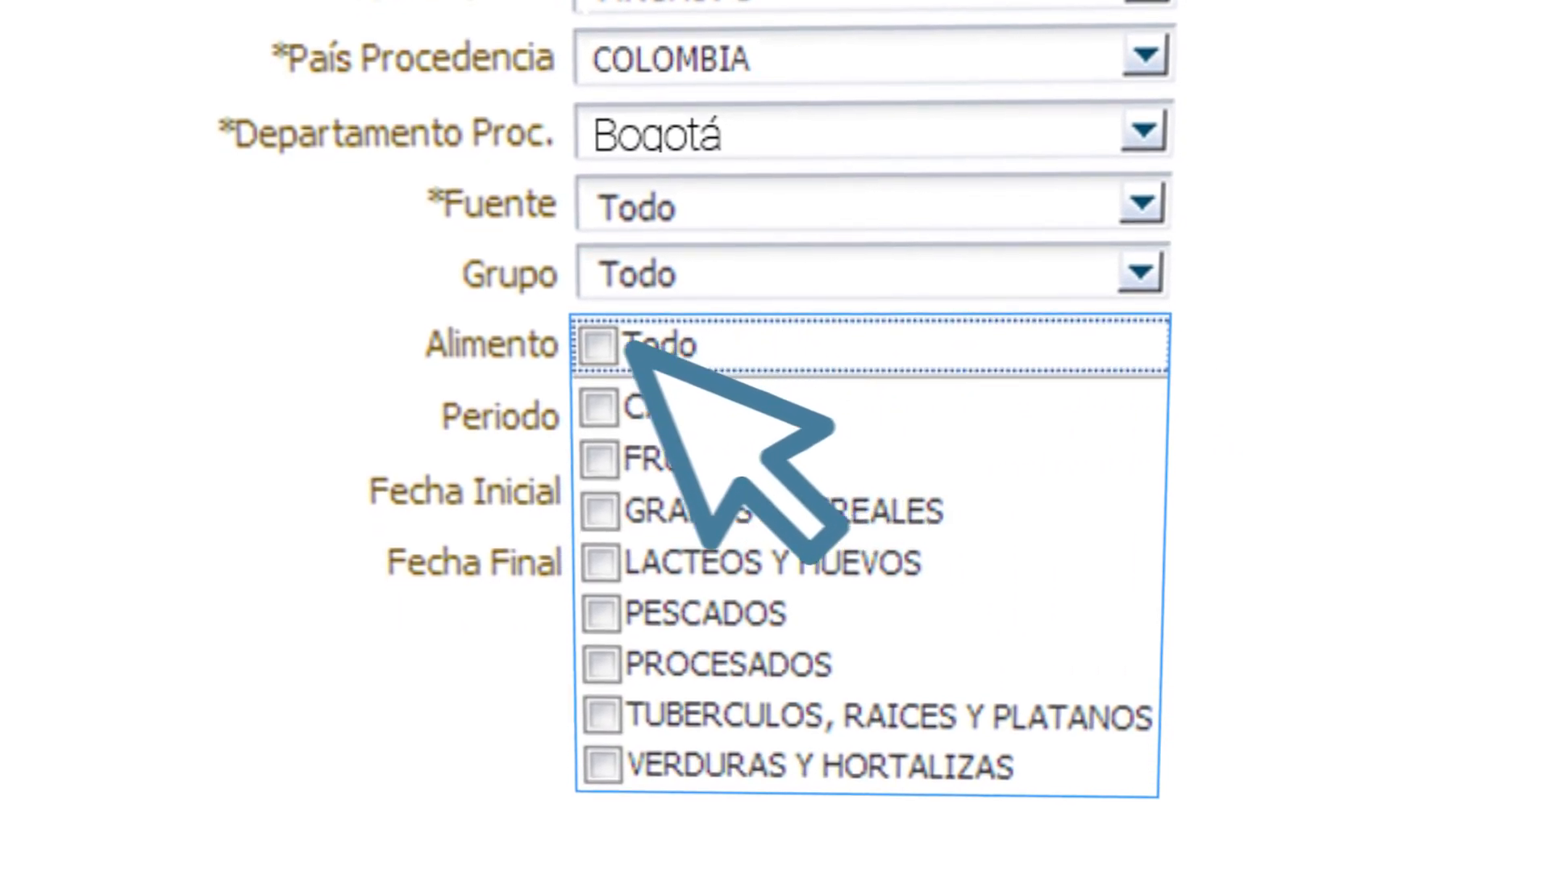
{"action": "left_click", "coordinate": [599, 362]}
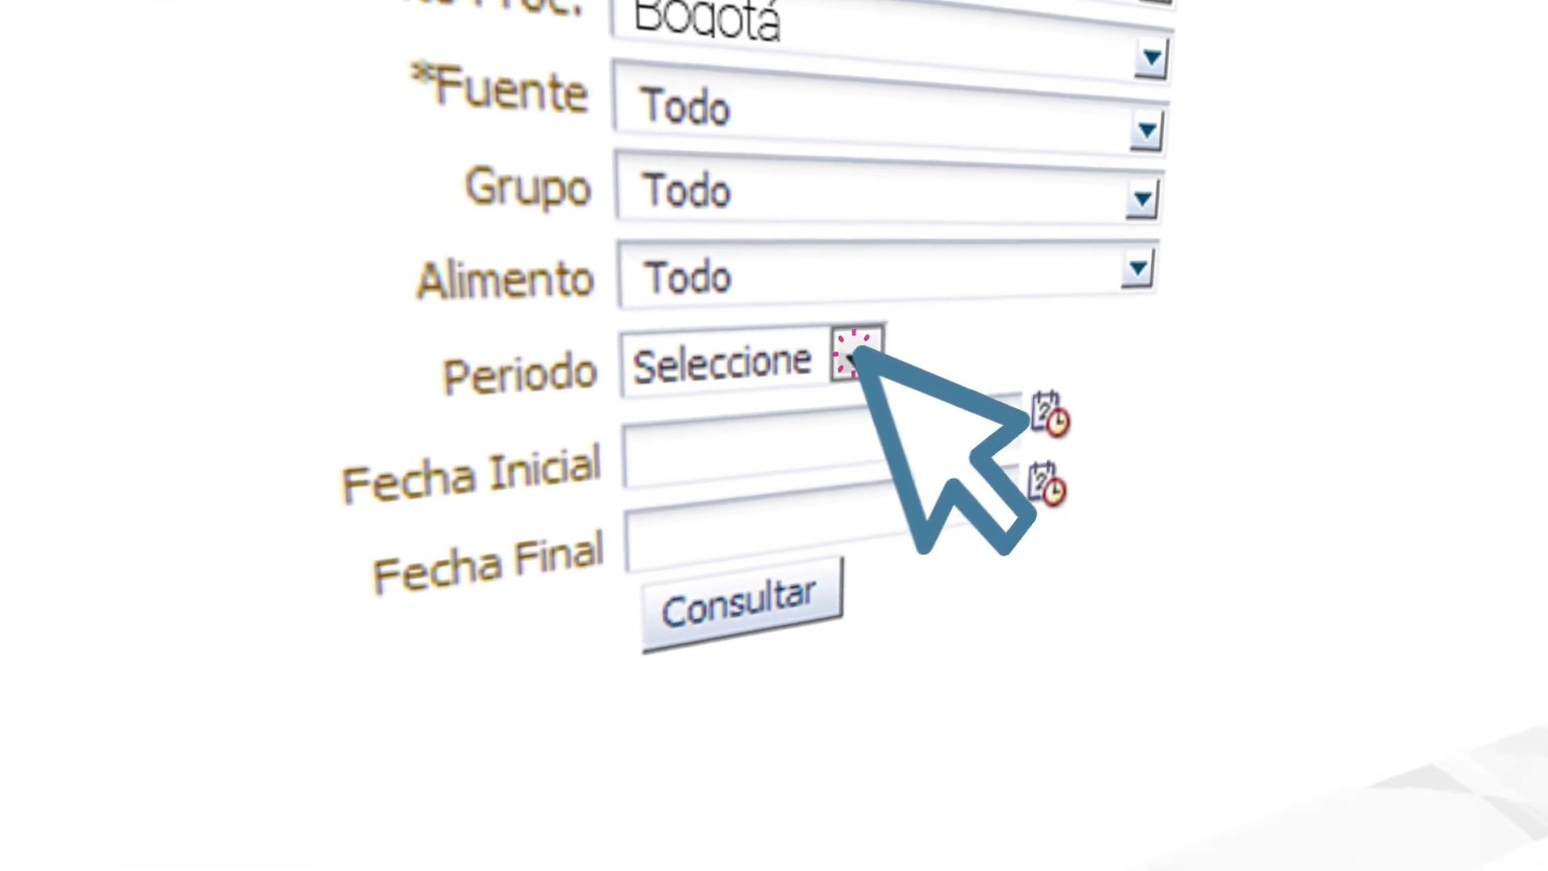
Set Periodo to Abierto, with Fecha Inicial 09/07/2017 and Fecha Final 09/13/2017.
{"action": "left_click", "coordinate": [833, 413]}
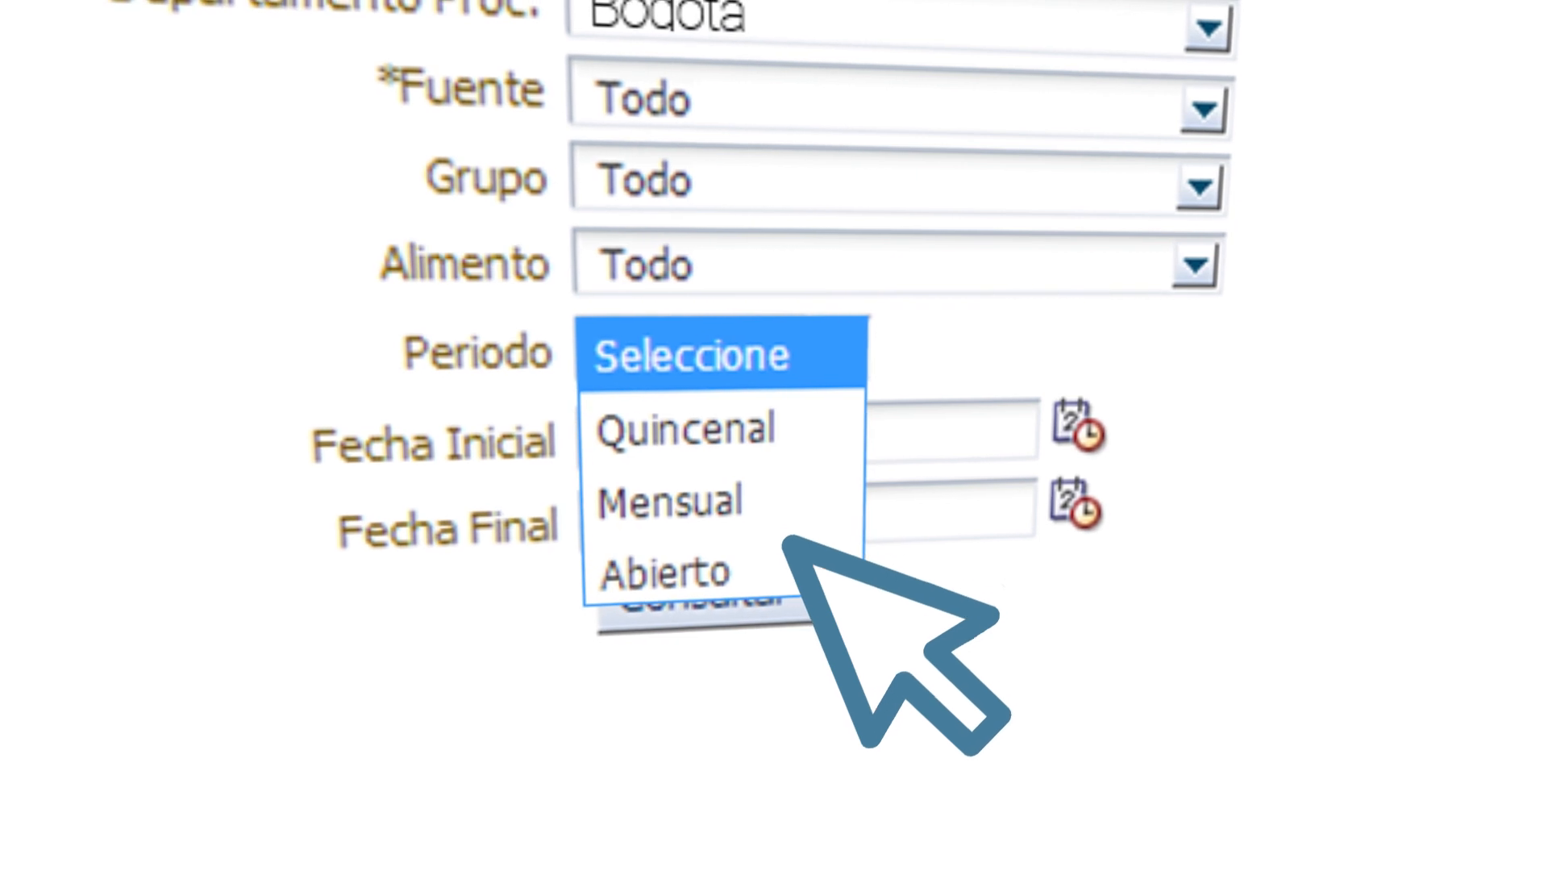
{"action": "left_click", "coordinate": [770, 567]}
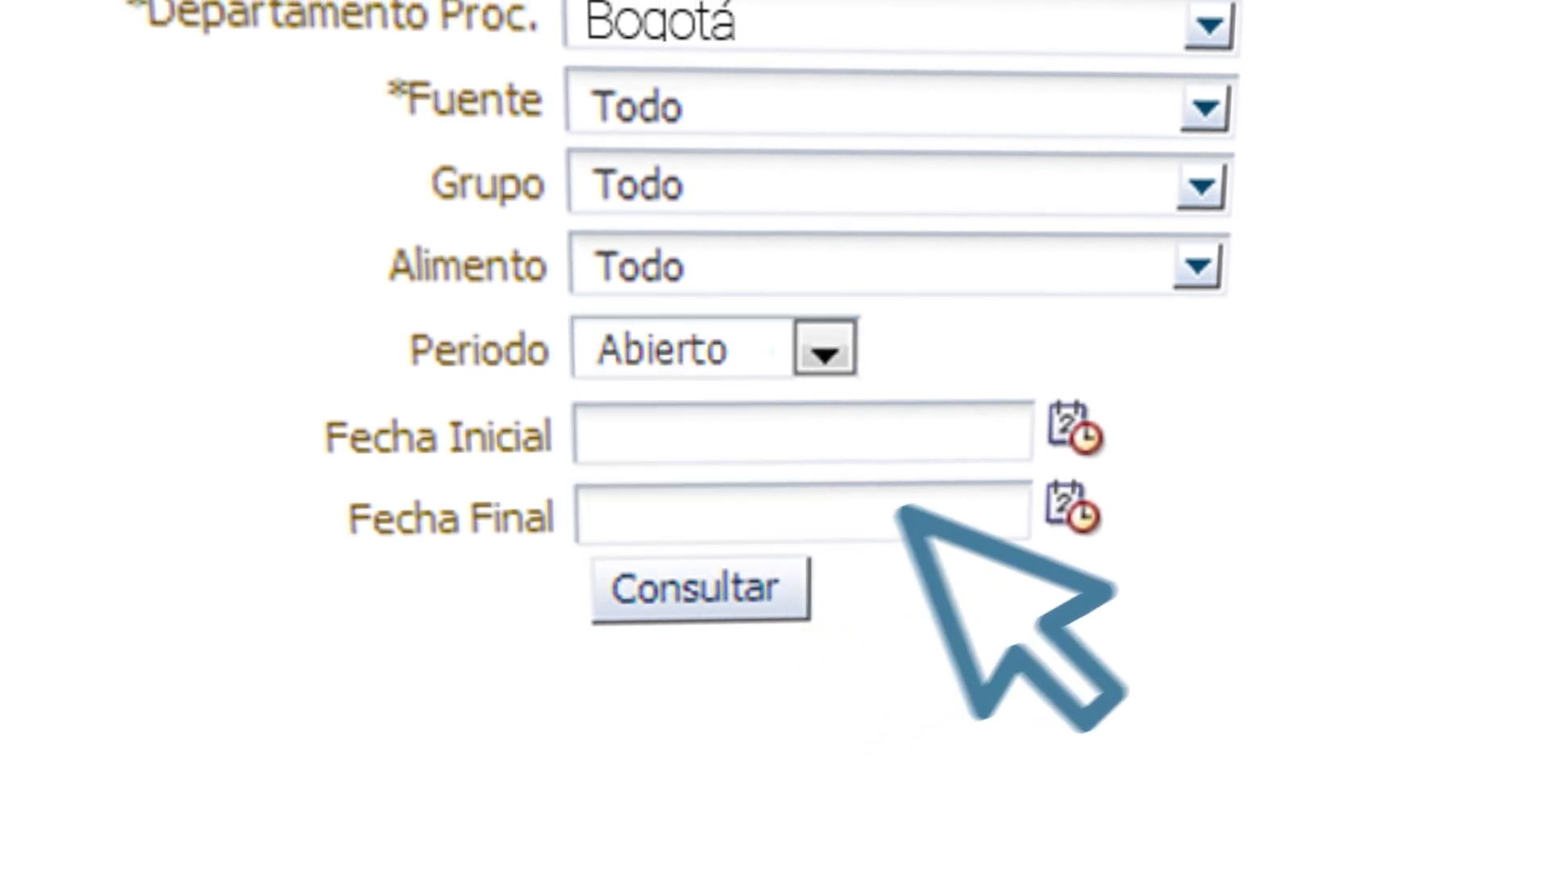
{"action": "left_click", "coordinate": [1075, 431]}
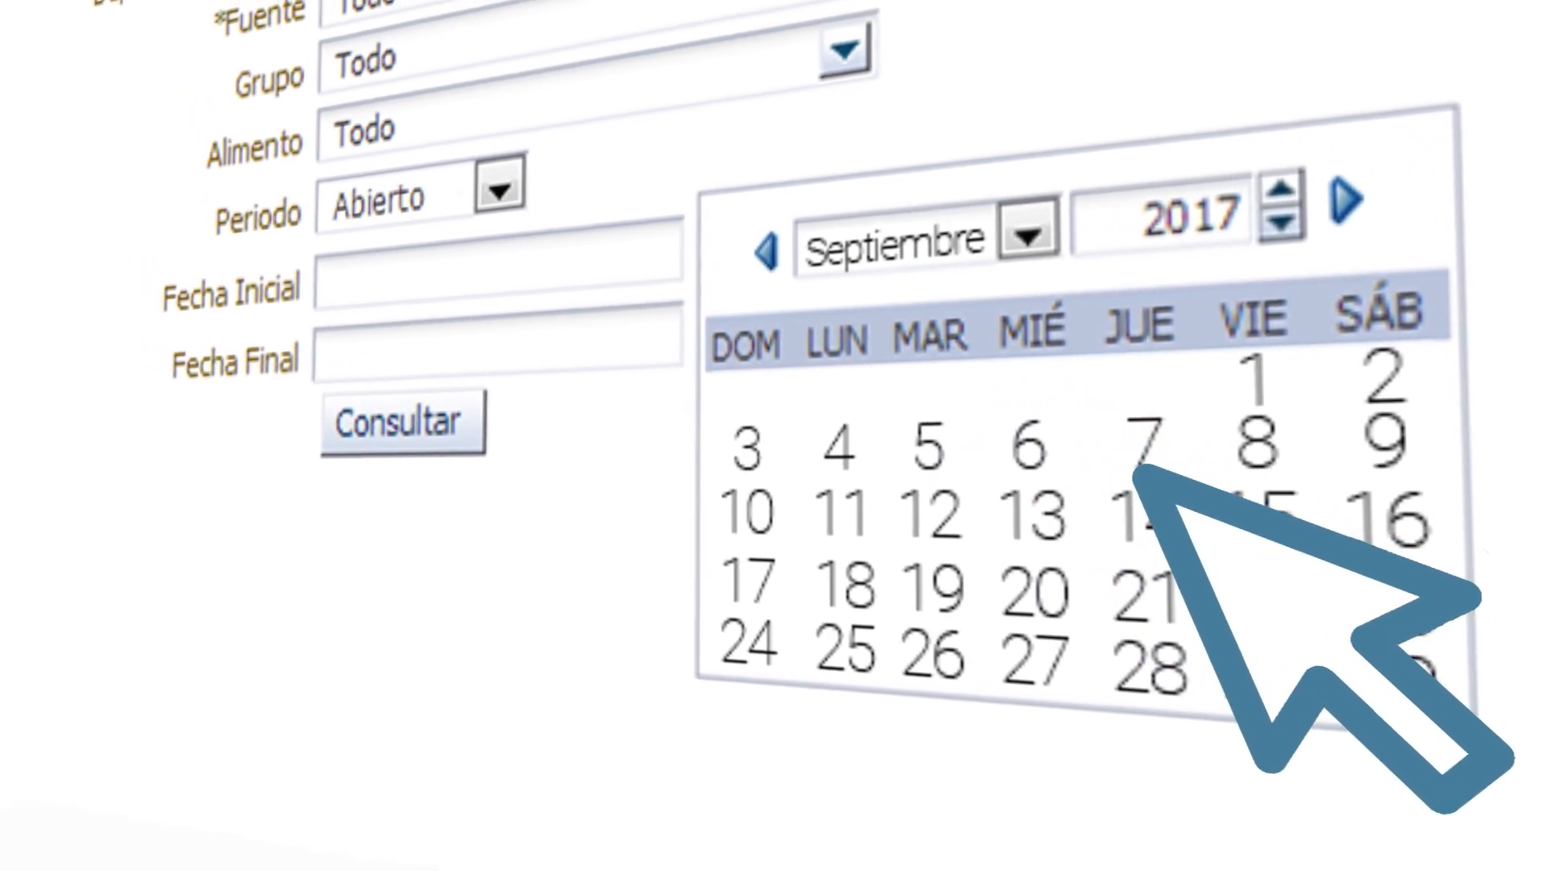
{"action": "left_click", "coordinate": [1161, 452]}
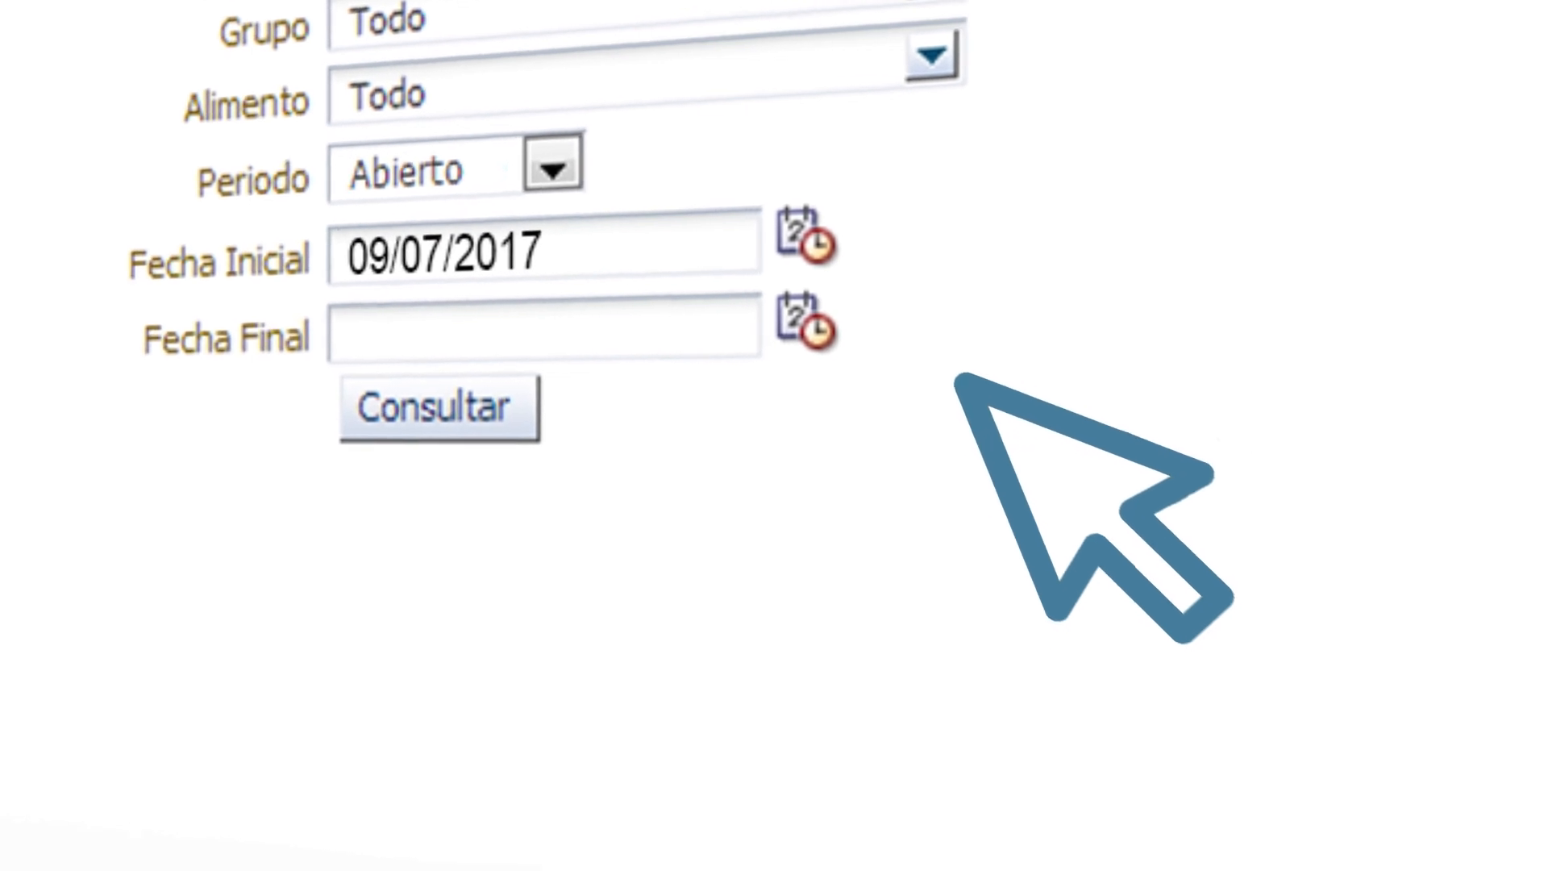
{"action": "left_click", "coordinate": [859, 318]}
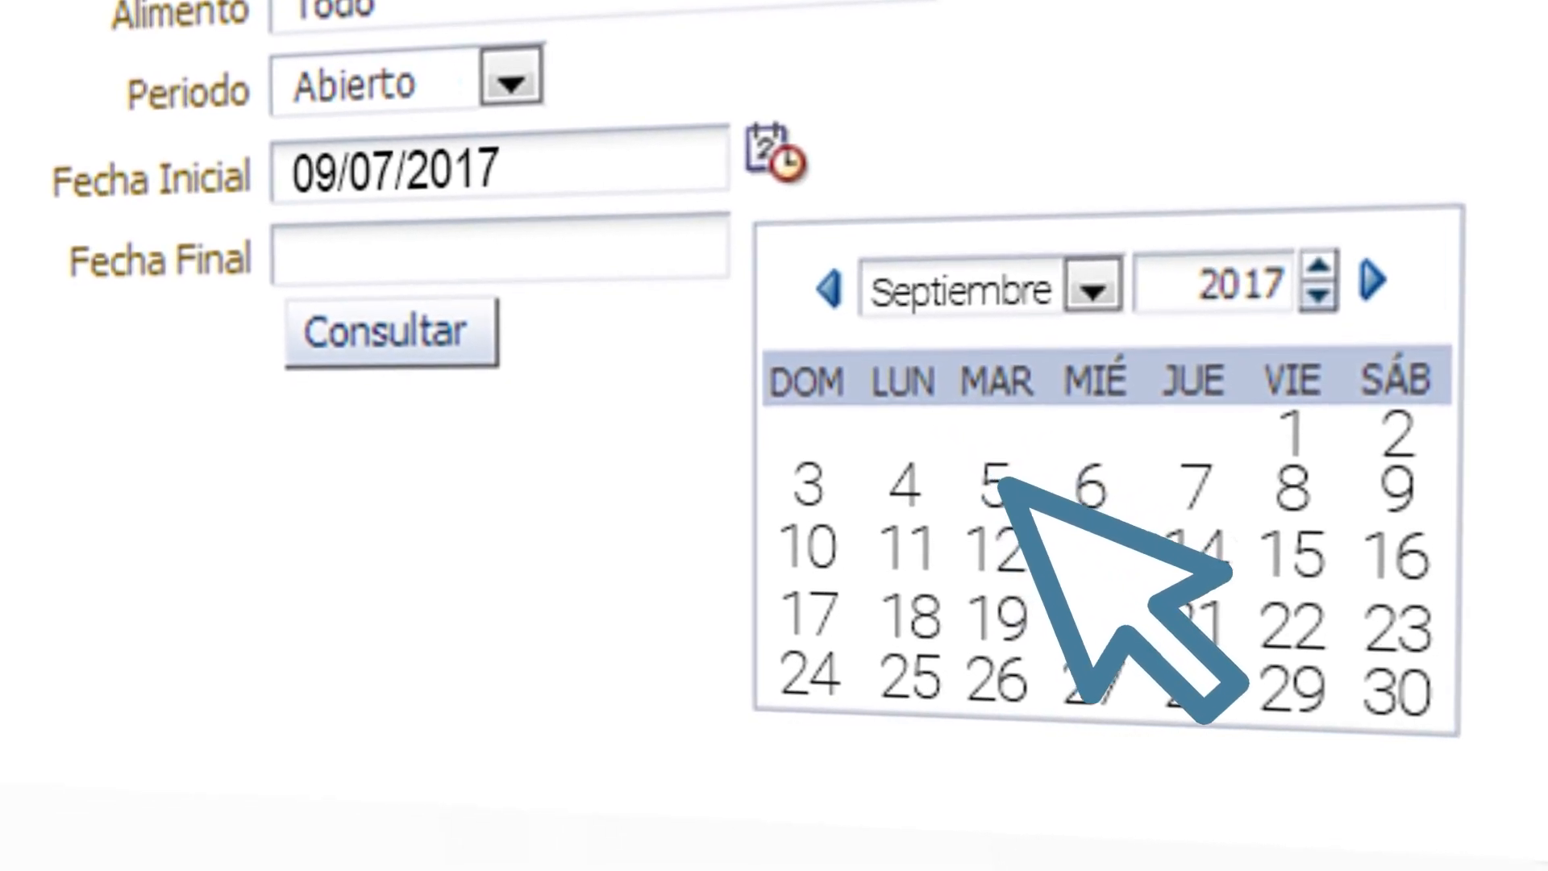
{"action": "left_click", "coordinate": [1060, 525]}
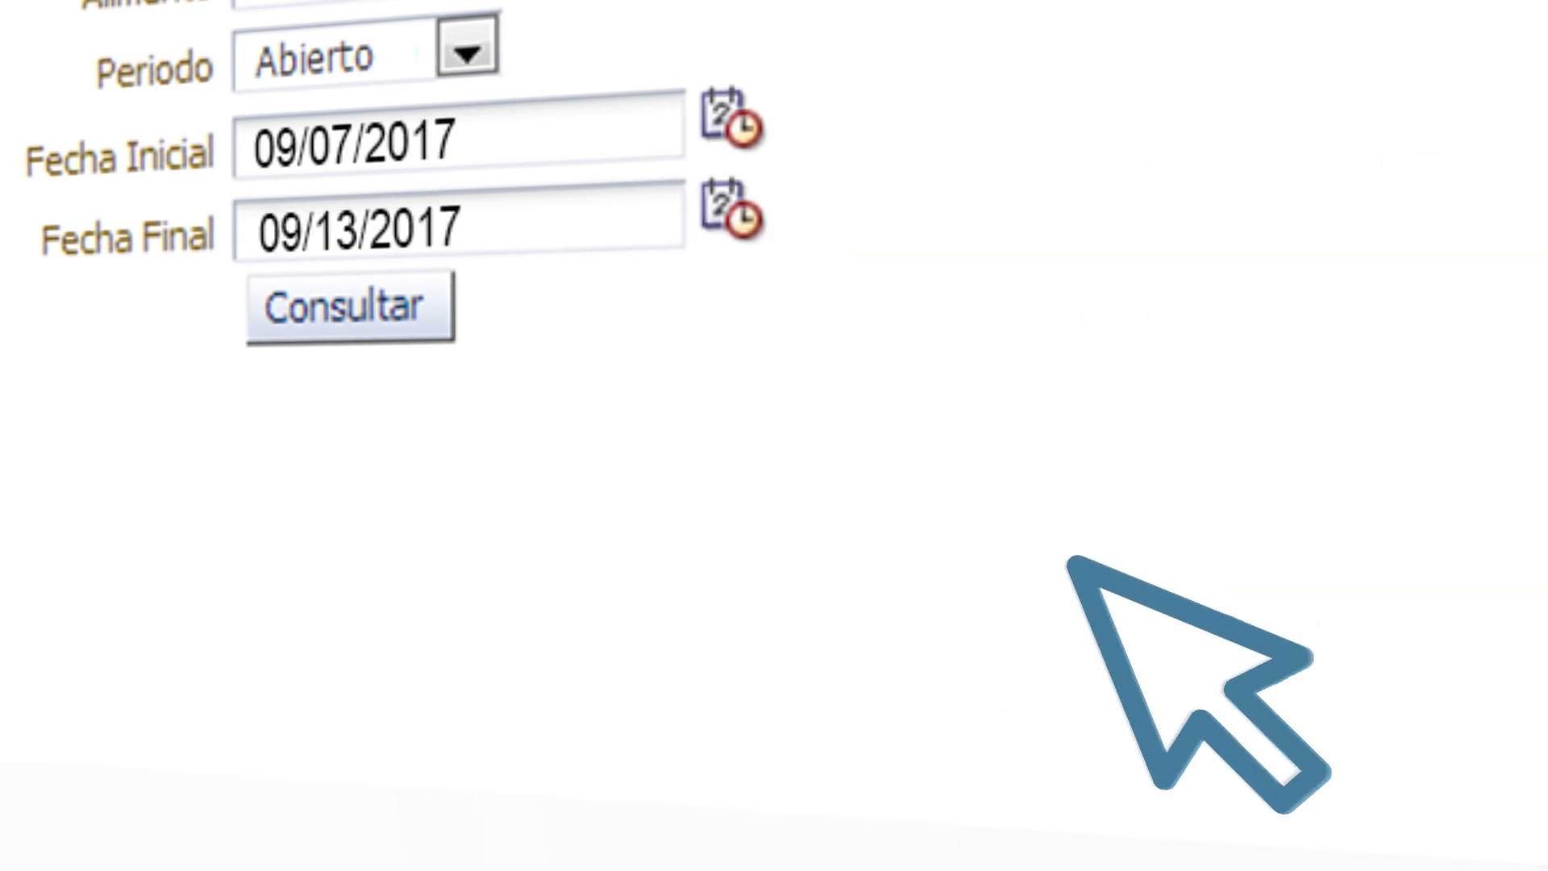
Run the query and open the generated file InfoAbaste-2-05_10_2017.csv with Microsoft Excel.
{"action": "left_click", "coordinate": [747, 573]}
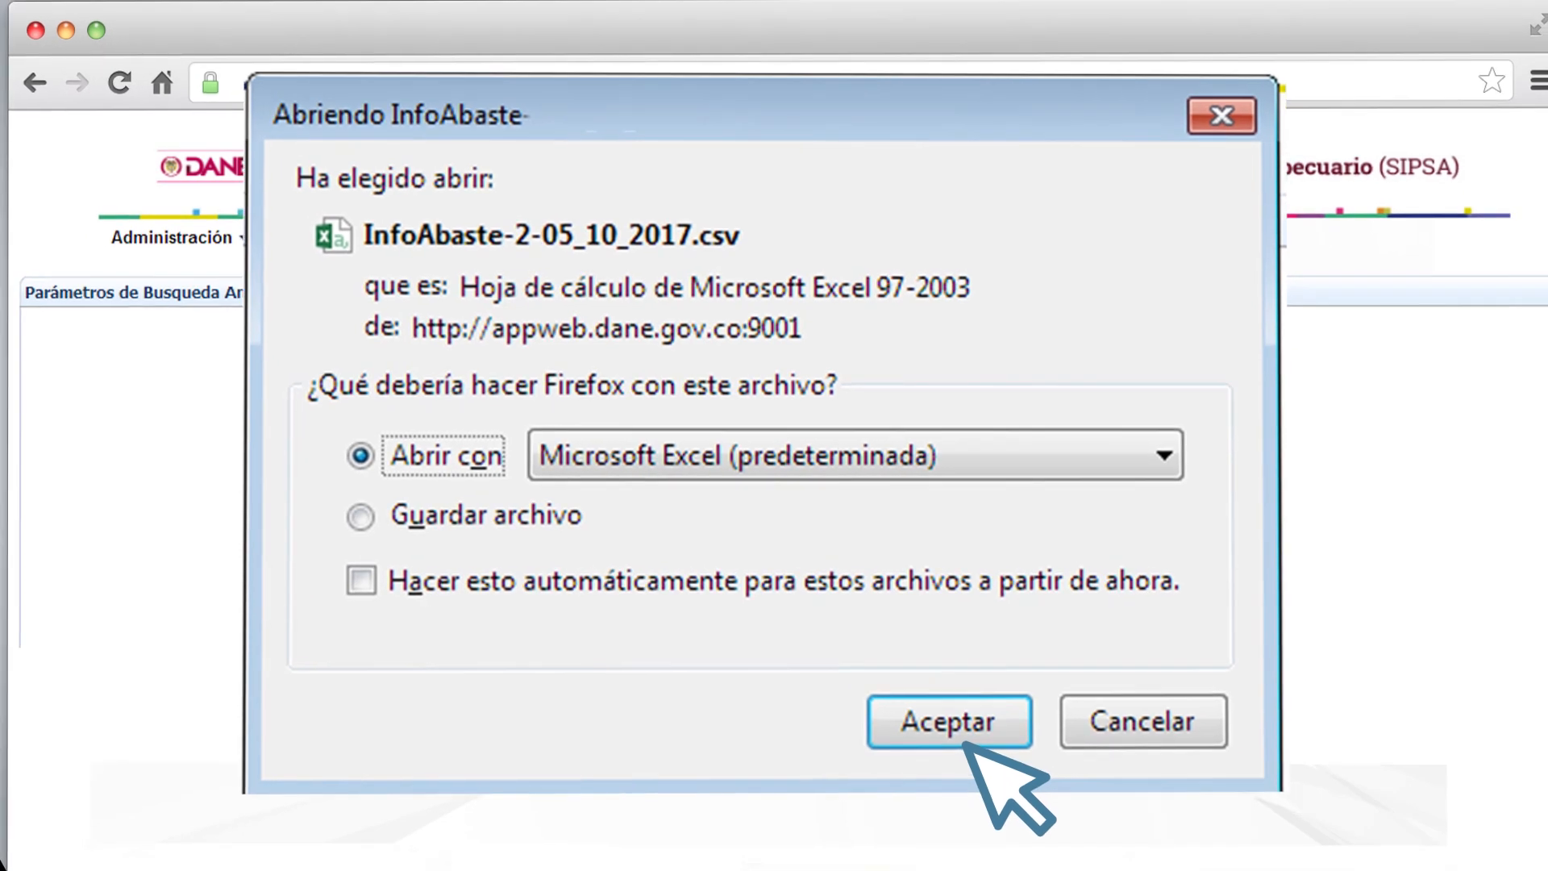
{"action": "left_click", "coordinate": [960, 736]}
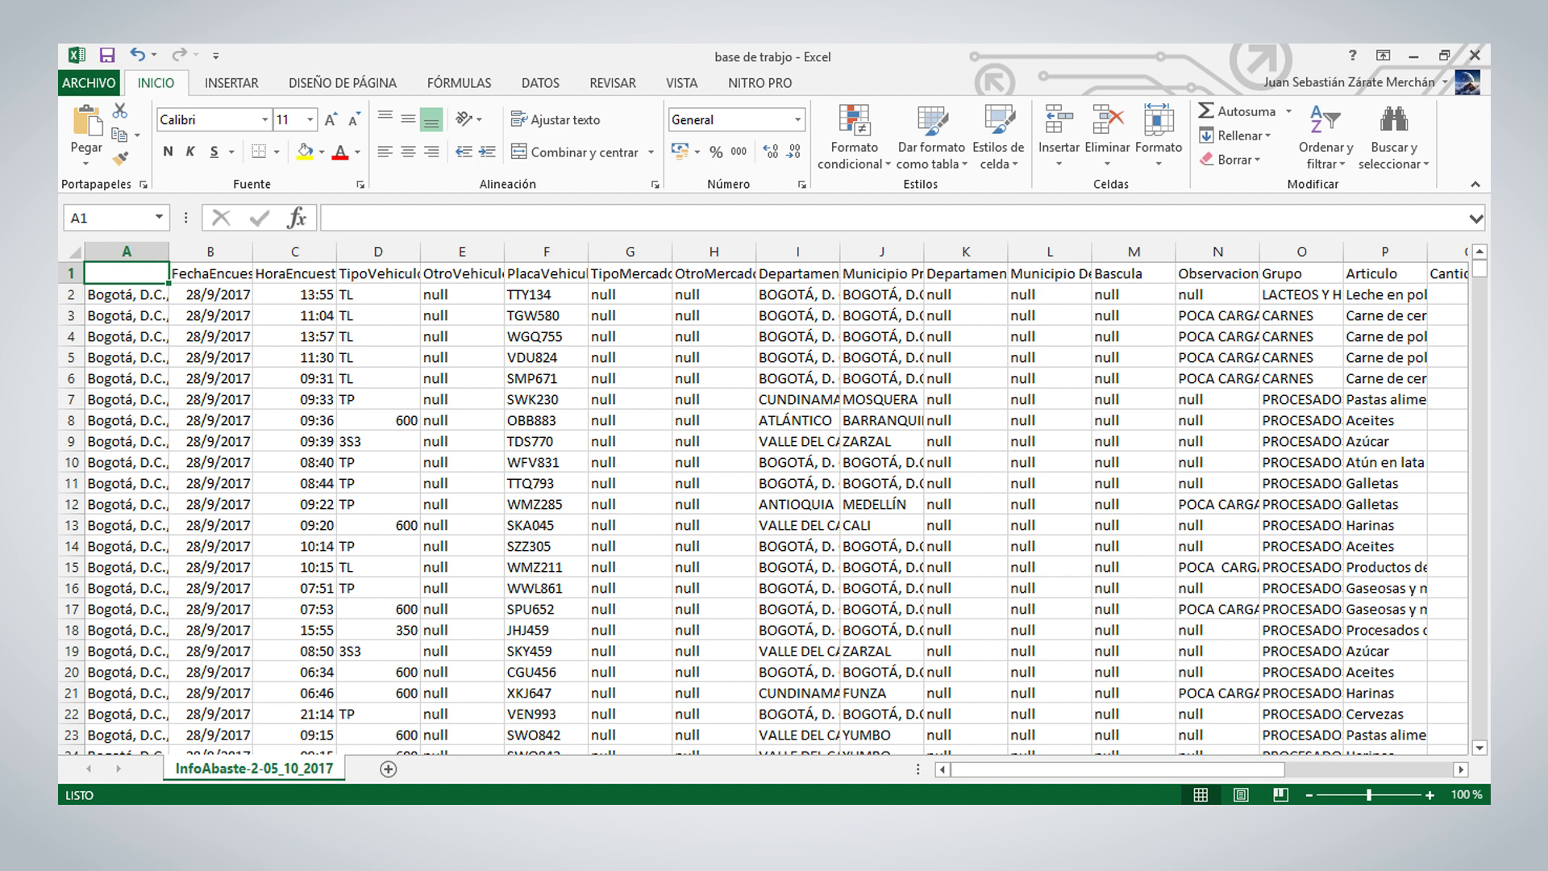
Copy all data from cell A2 of InfoAbaste-2-05_10_2017 and paste it at A3 of the Hoja de Trabajo sheet in the review template workbook.
{"action": "left_click", "coordinate": [130, 301]}
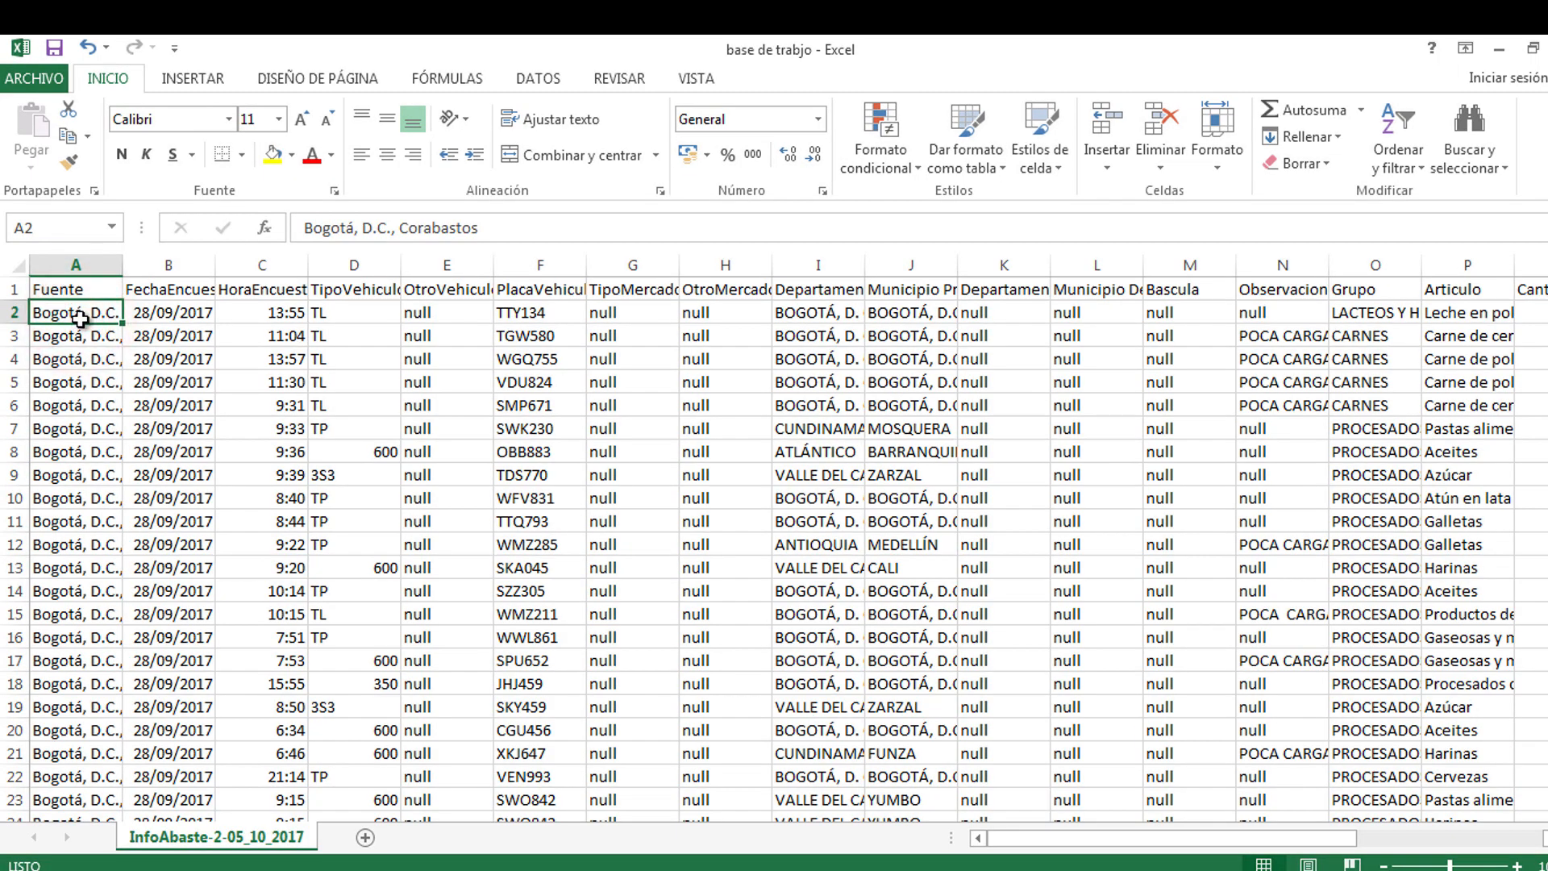
{"action": "key", "text": "ctrl+shift+Down"}
{"action": "key", "text": "ctrl+shift+Right"}
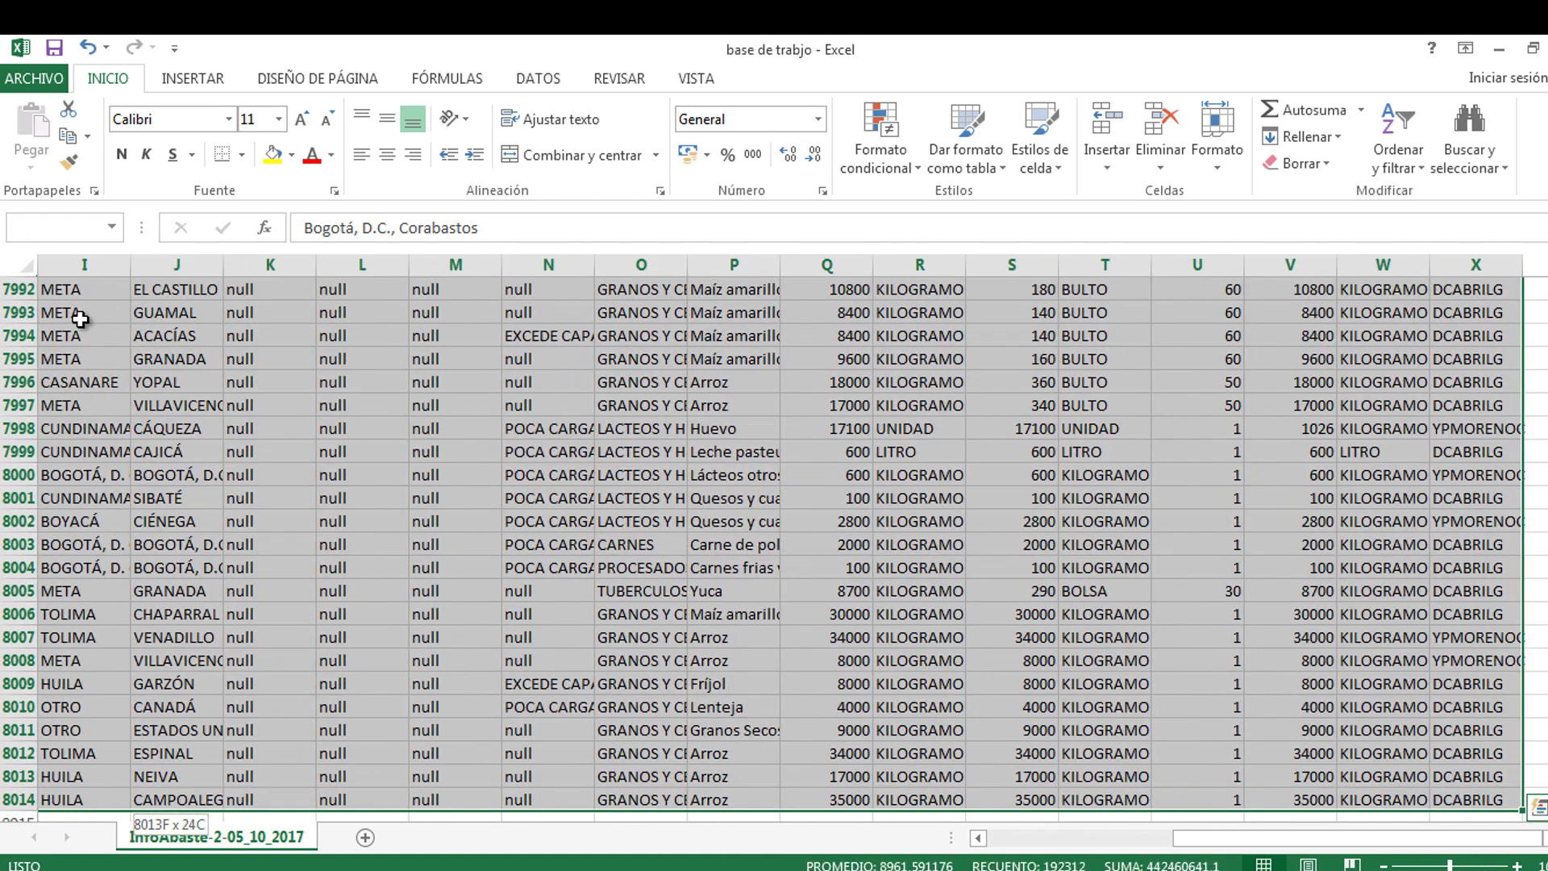
{"action": "key", "text": "ctrl+c"}
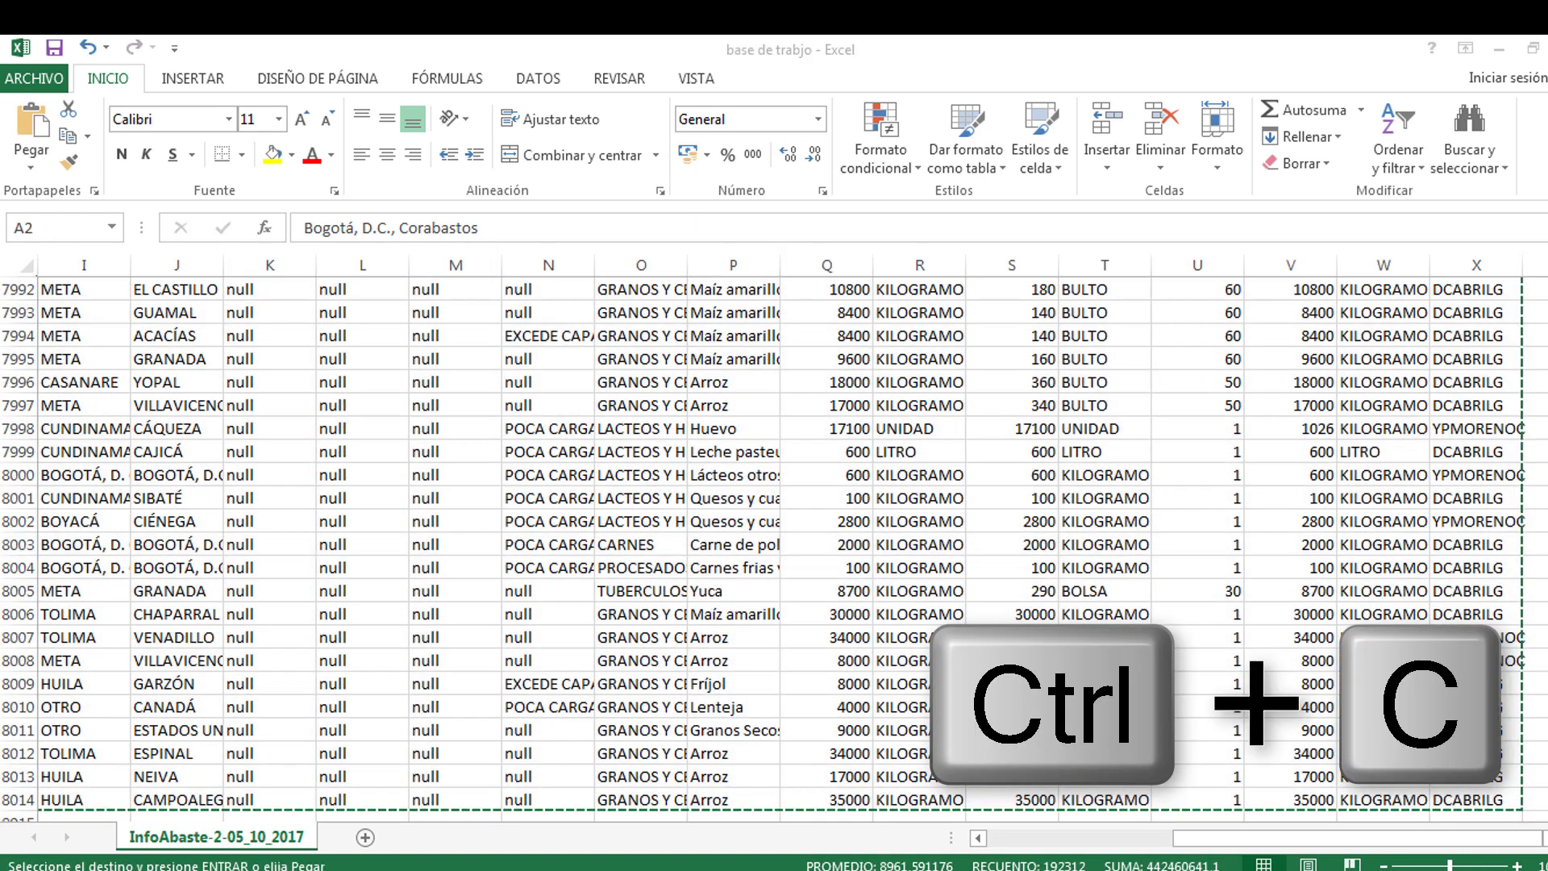
{"action": "left_click", "coordinate": [370, 859]}
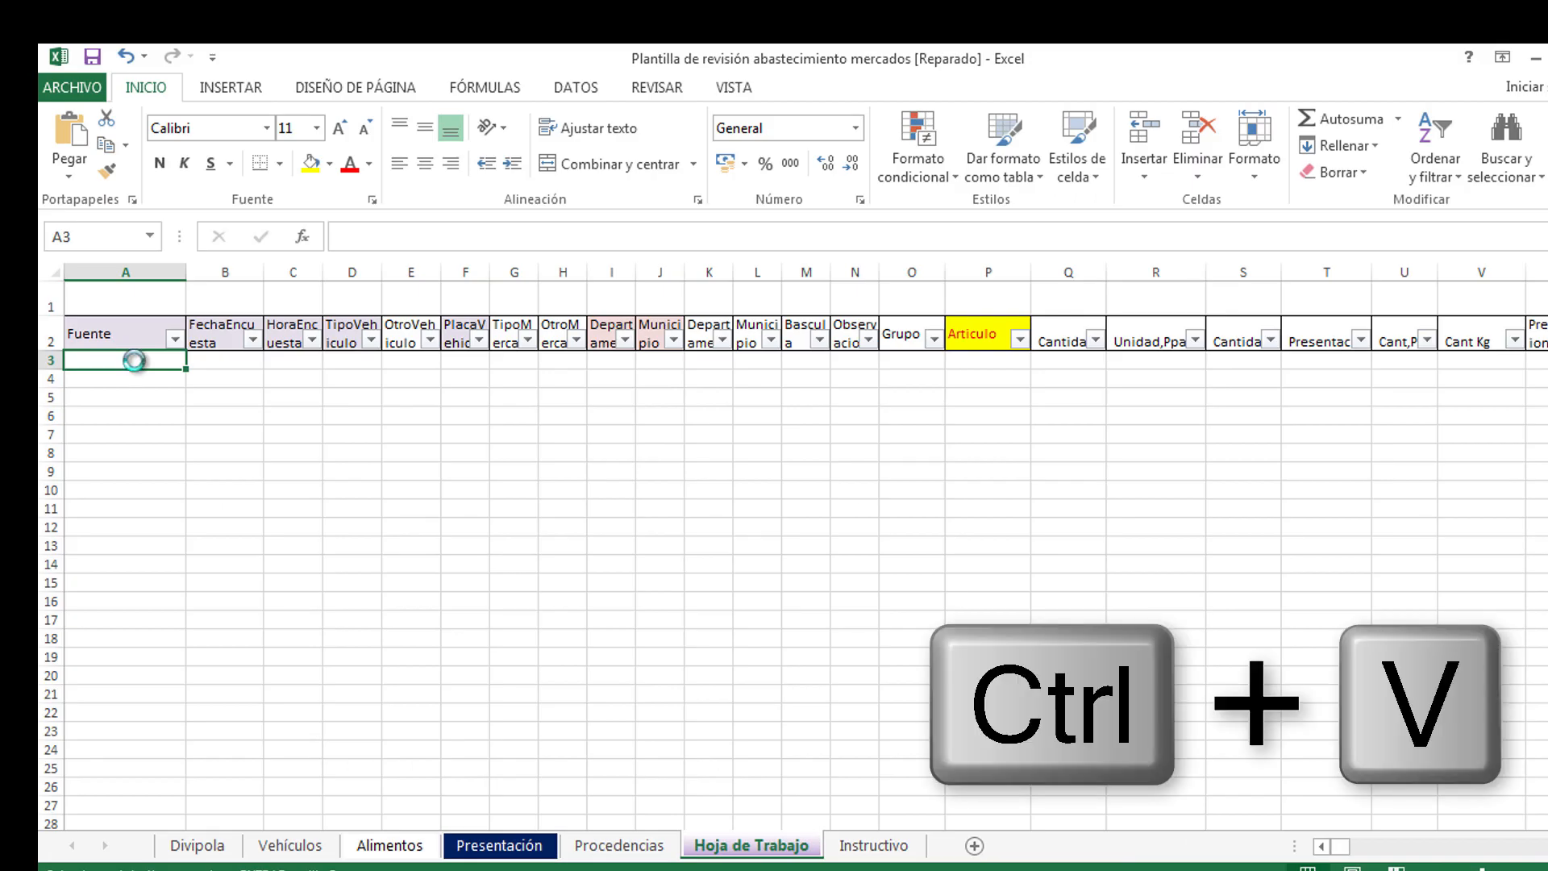
{"action": "key", "text": "ctrl+v"}
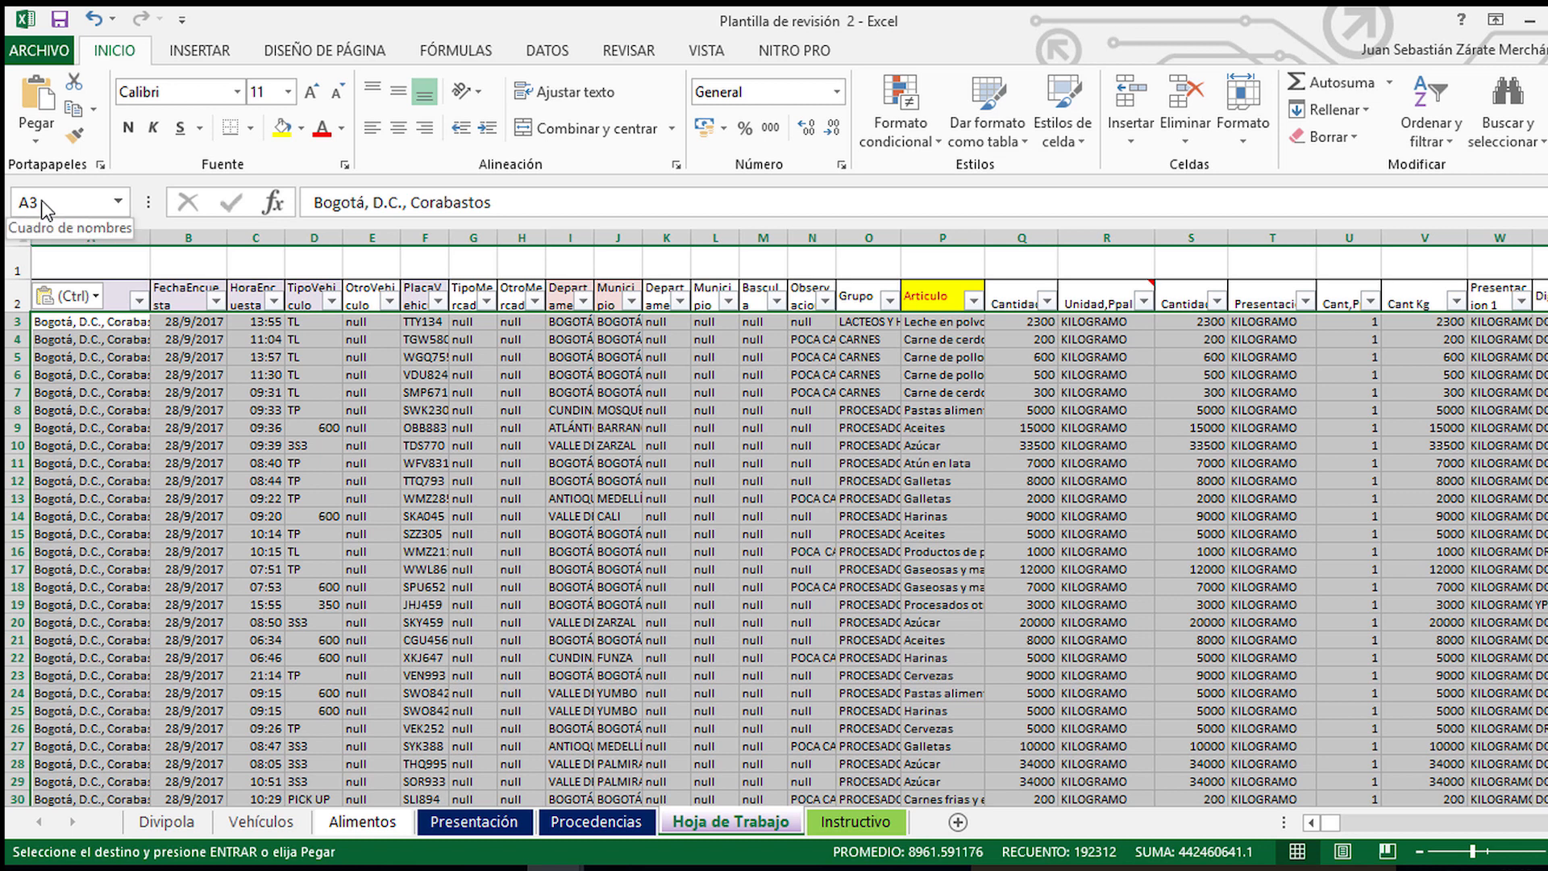
{"action": "key", "text": "Escape"}
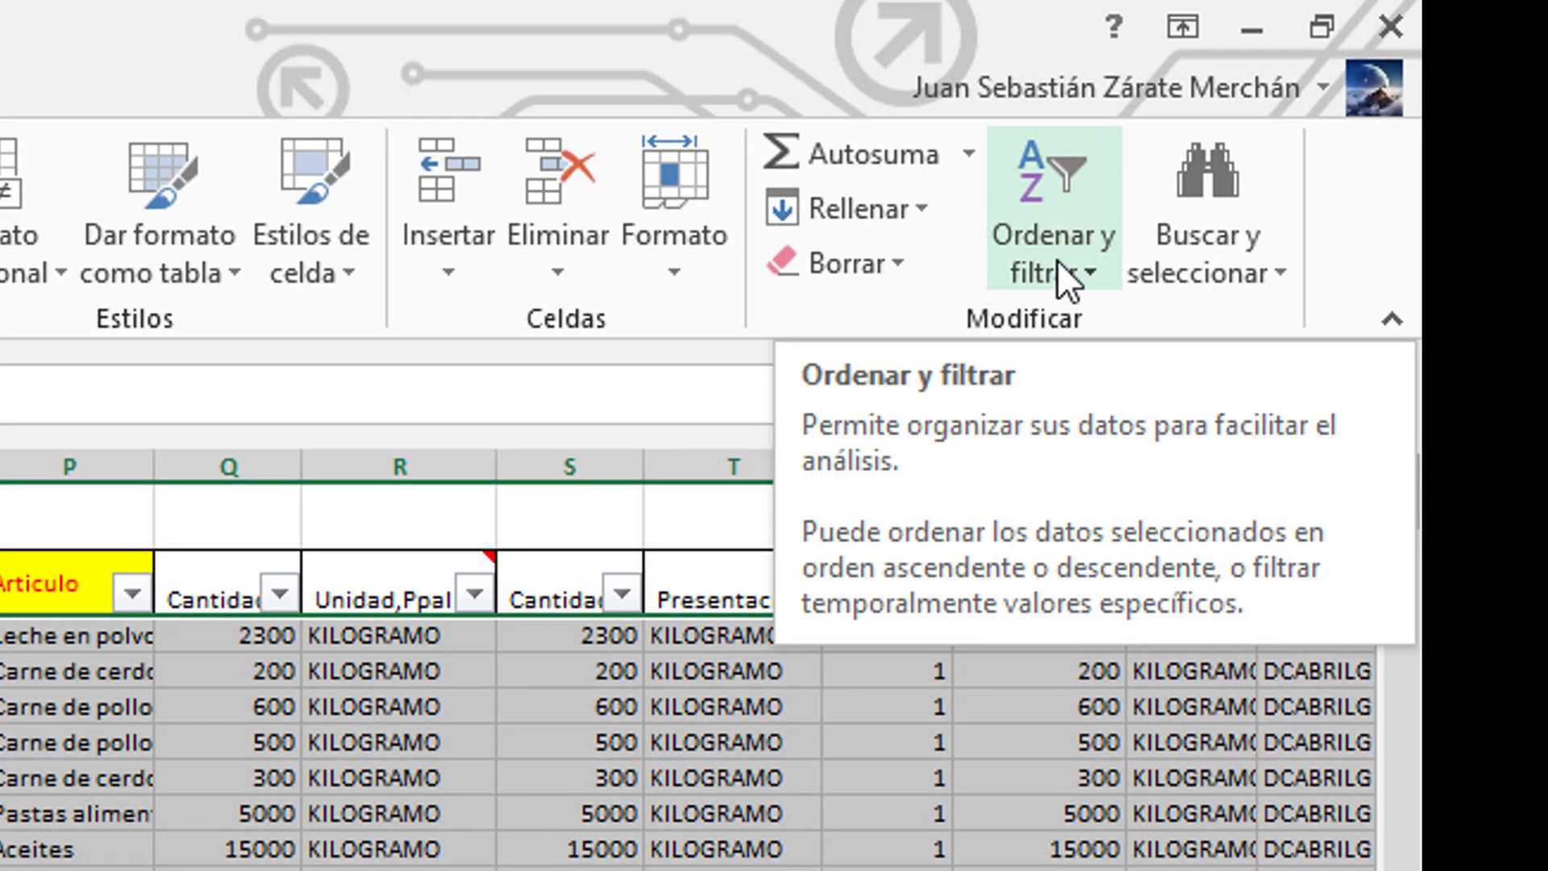
Sort the pasted data by Fuente (A a Z), FechaEncuesta (De más antiguos a más recientes), PlacaVehiculo (A a Z) and HoraEncuesta (De menor a mayor).
{"action": "left_click", "coordinate": [1057, 260]}
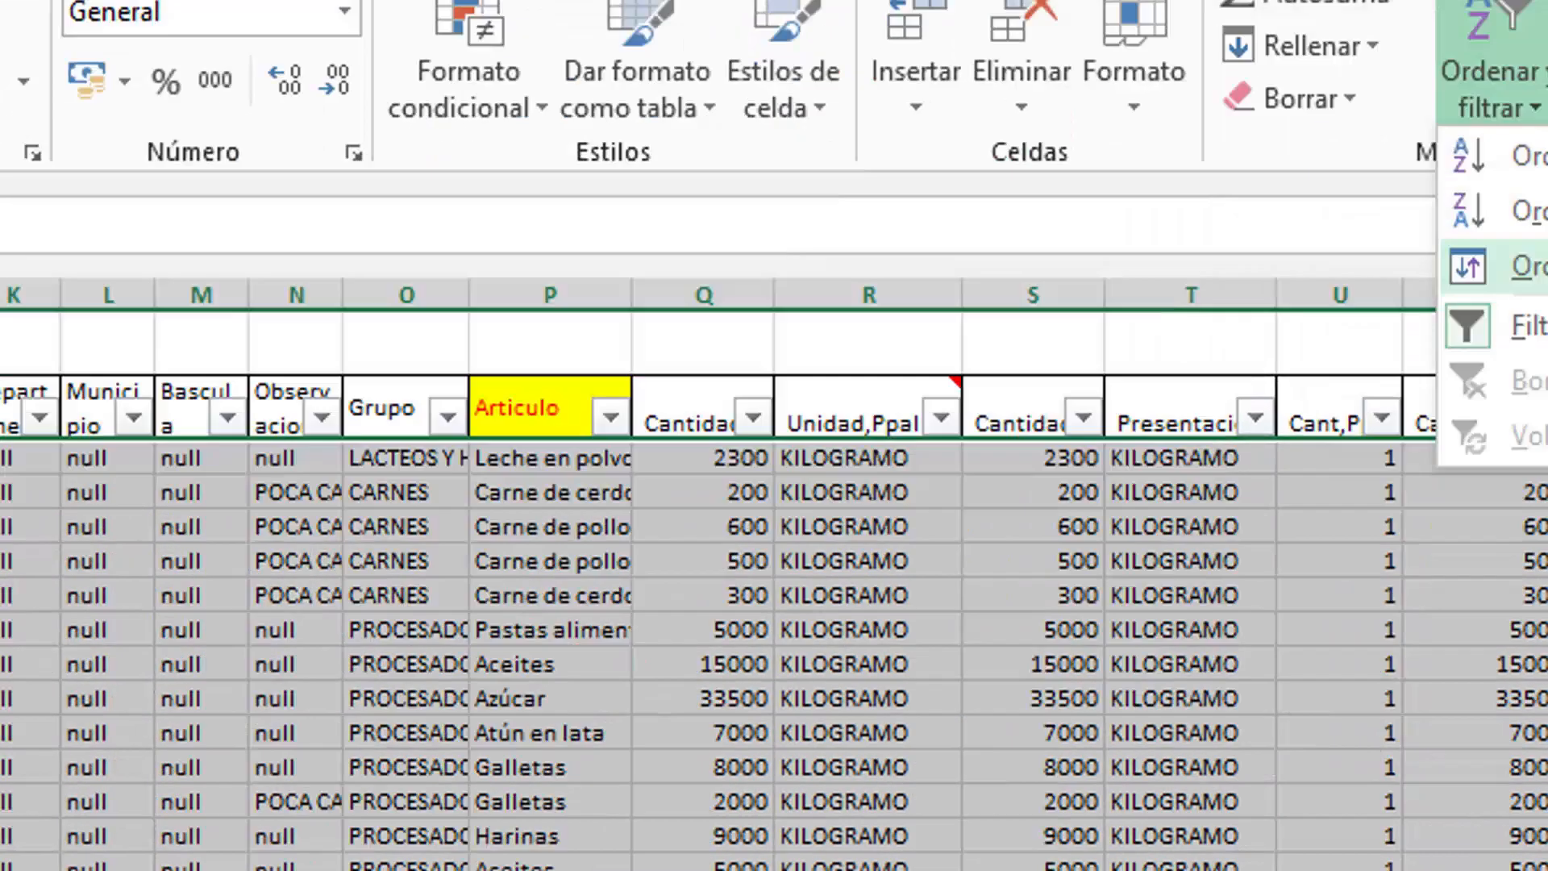
{"action": "left_click", "coordinate": [1362, 443]}
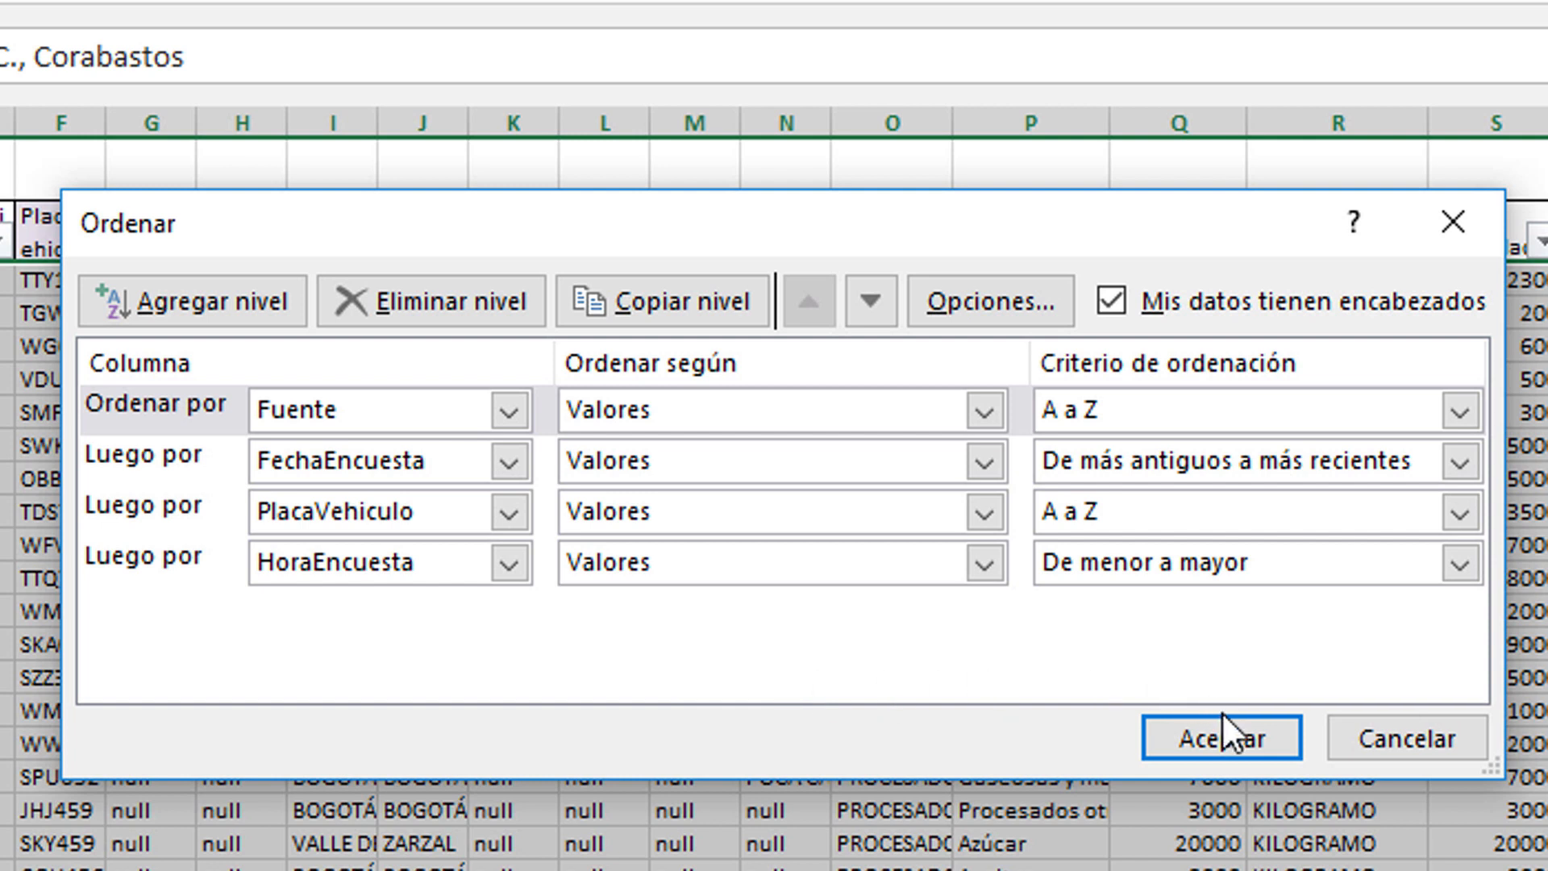
{"action": "left_click", "coordinate": [1226, 729]}
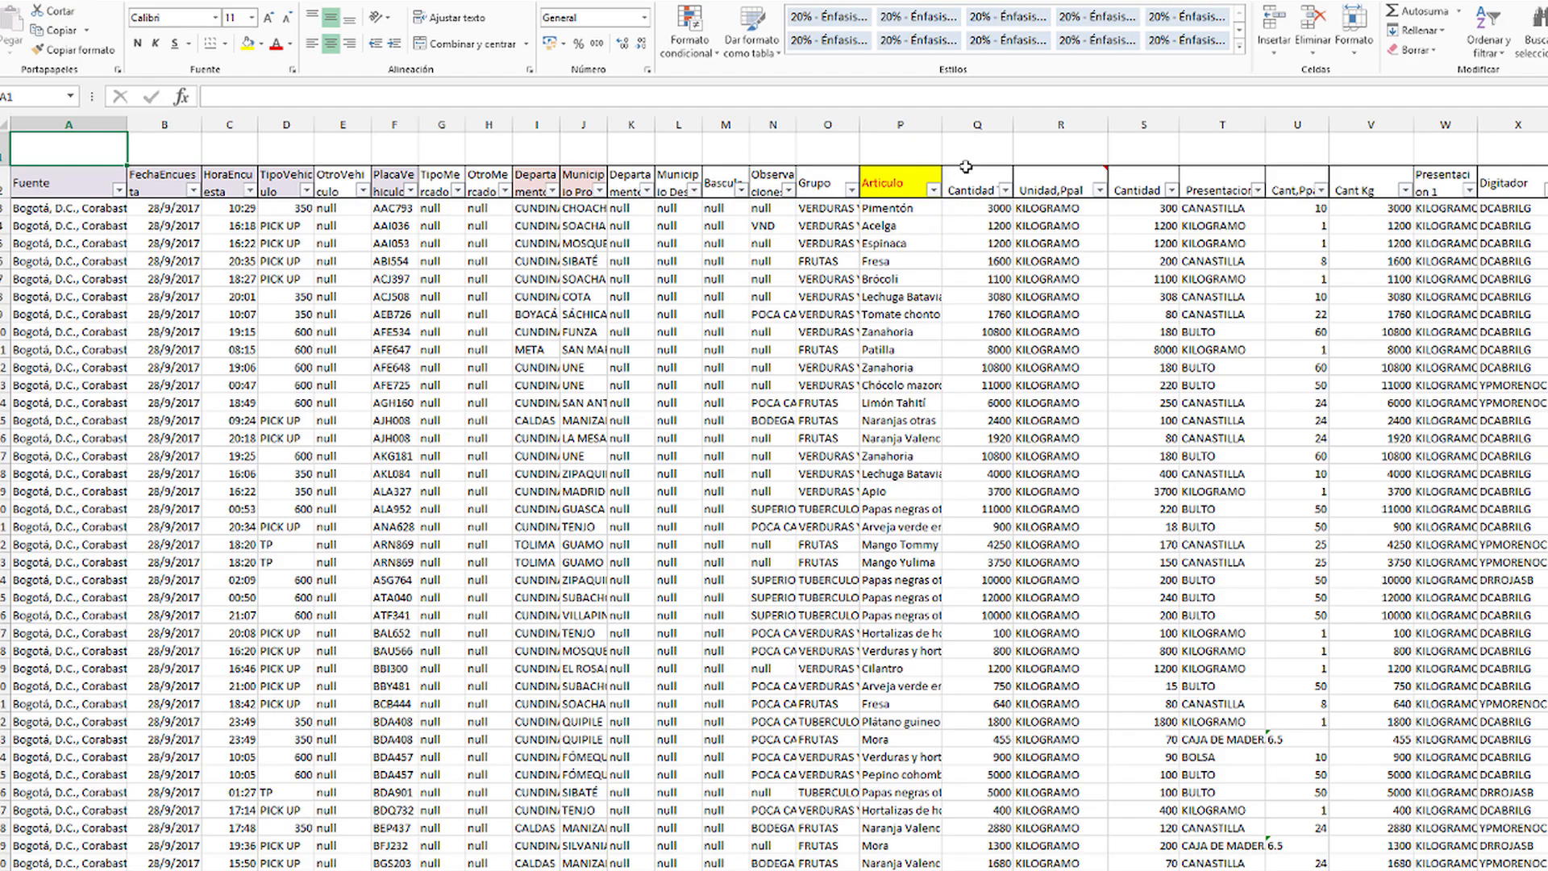
Replace every "." with "," in columns Q, S, U and V of the Hoja de Trabajo sheet.
{"action": "left_click", "coordinate": [988, 122]}
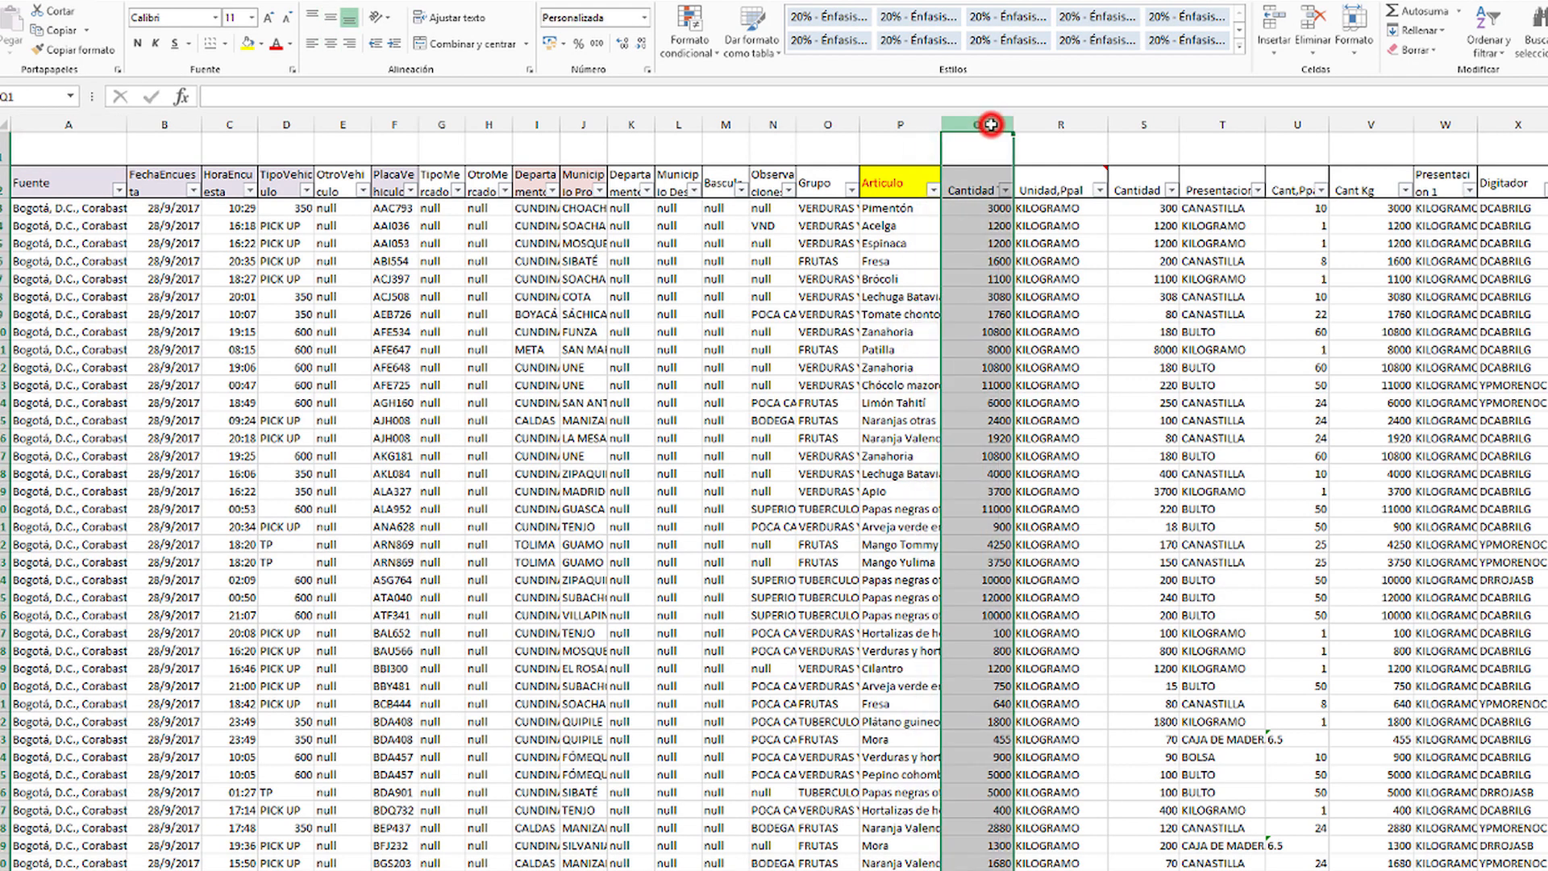
{"action": "left_click", "coordinate": [1157, 123], "text": "ctrl"}
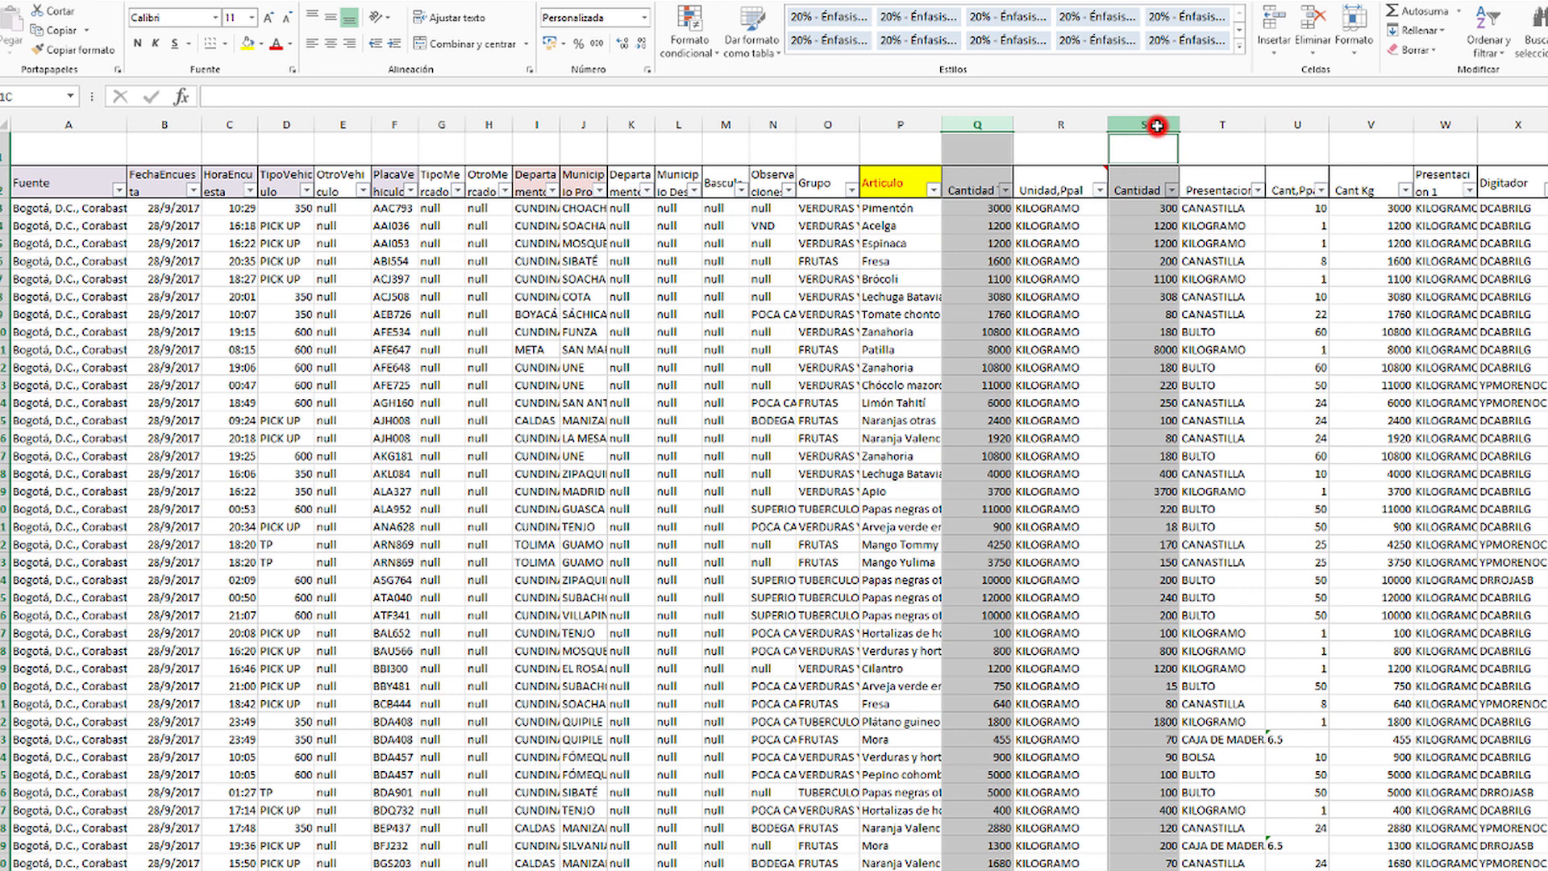
{"action": "left_click", "coordinate": [1288, 121], "text": "ctrl"}
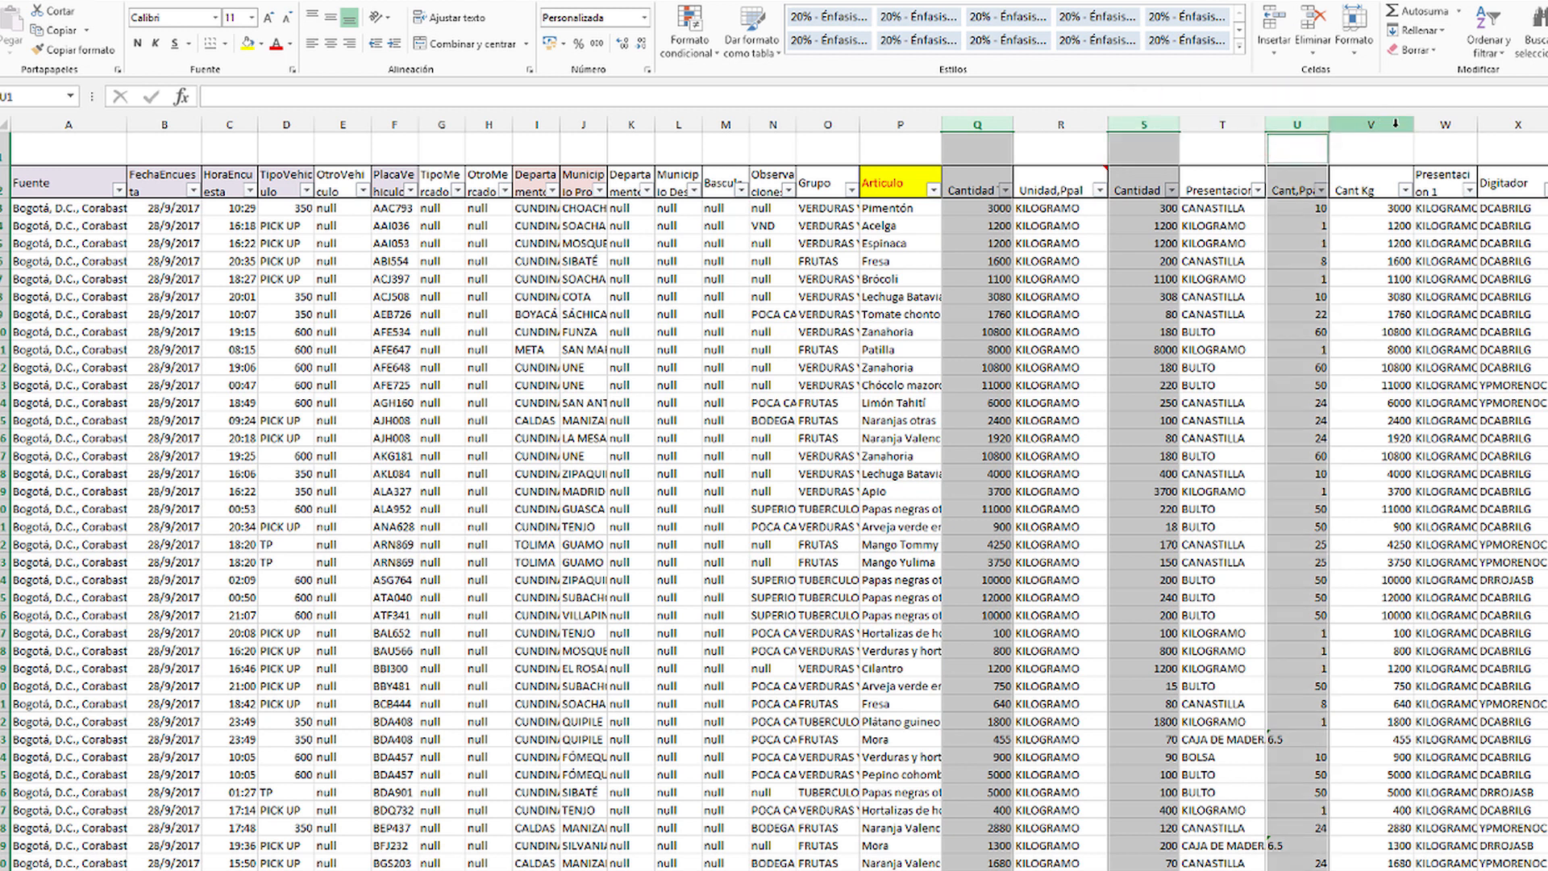
{"action": "left_click", "coordinate": [1396, 122], "text": "ctrl"}
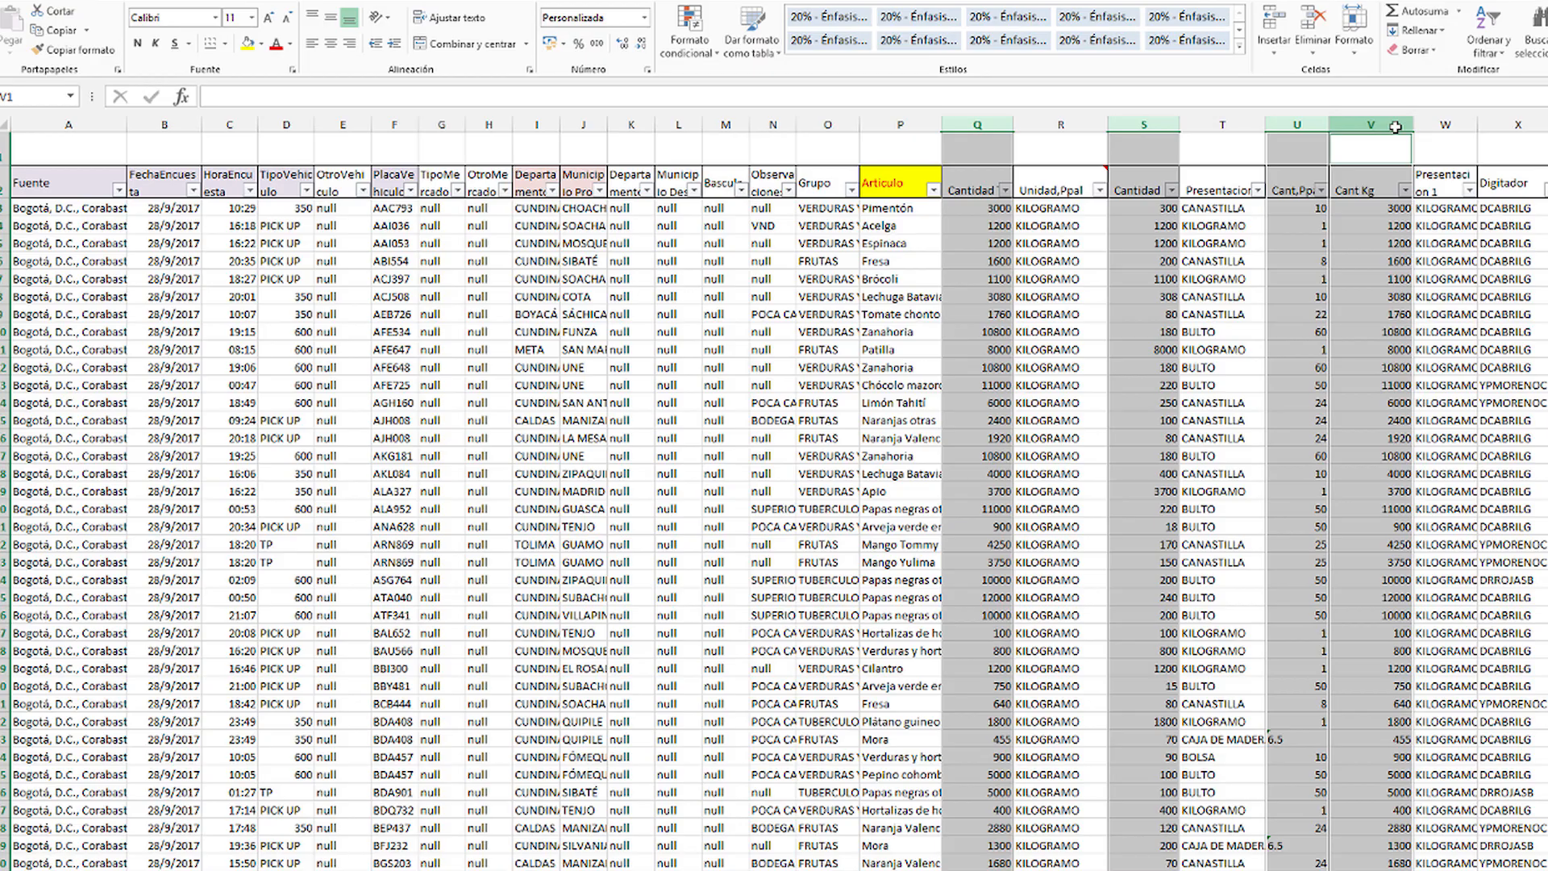
{"action": "key", "text": "ctrl+l"}
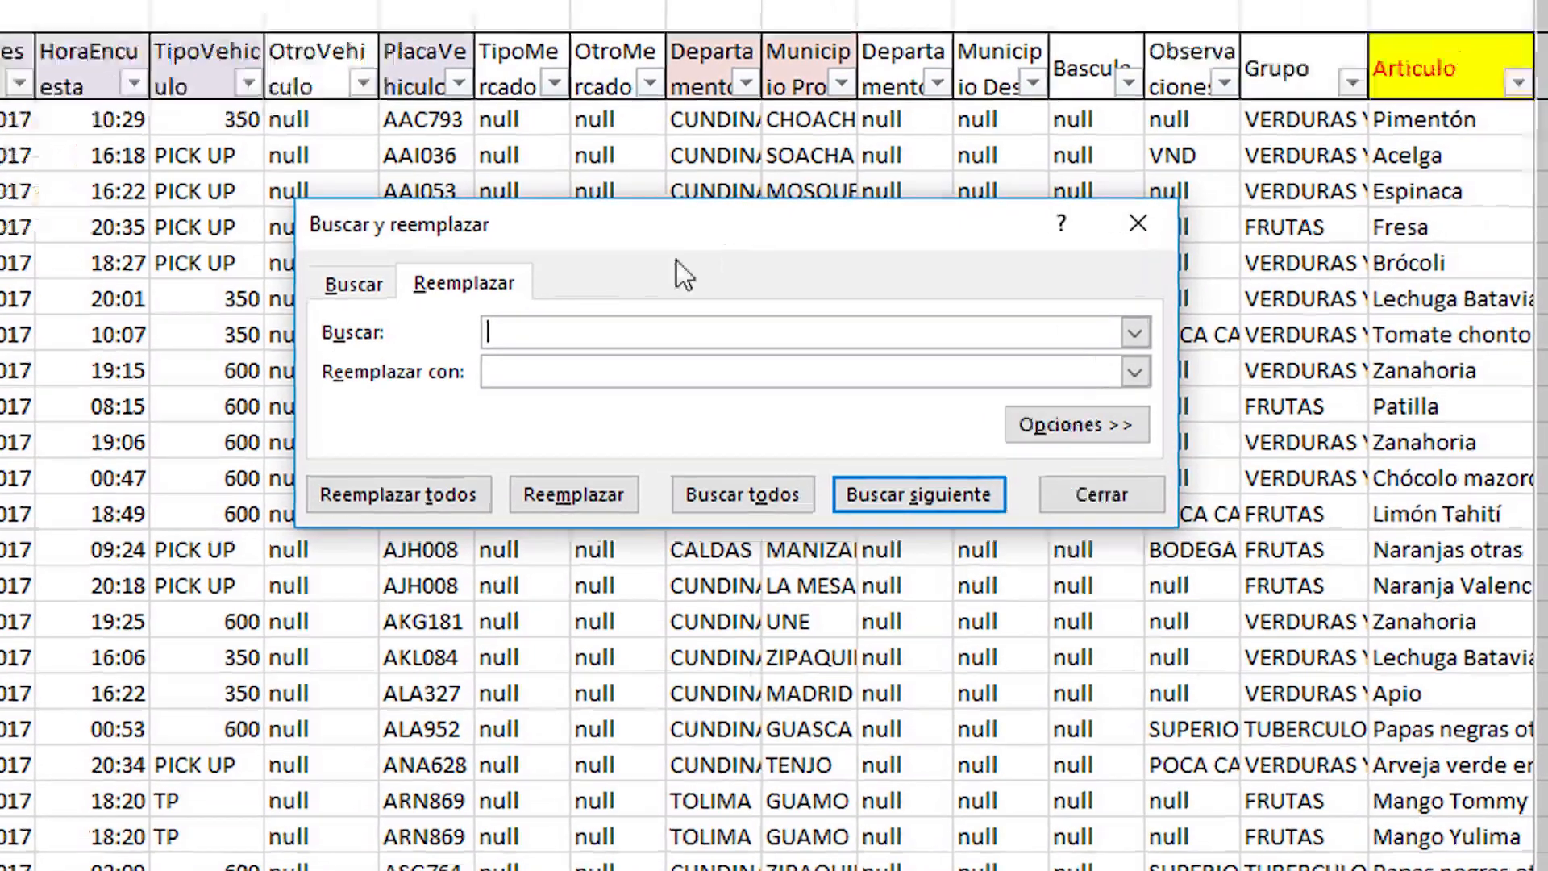
{"action": "left_click", "coordinate": [600, 324]}
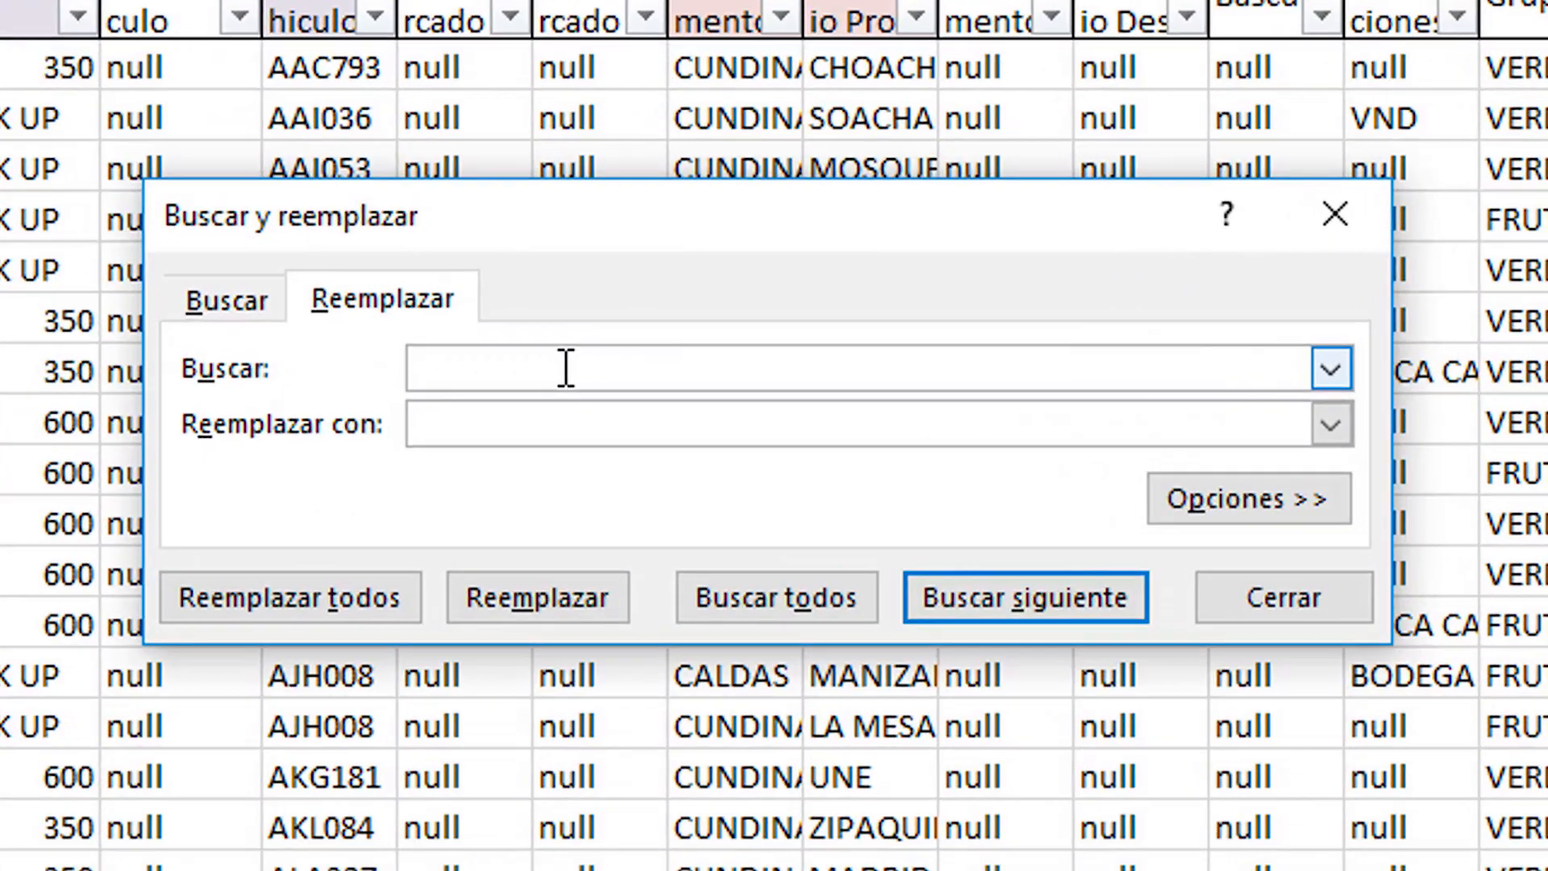
{"action": "type", "text": "."}
{"action": "left_click", "coordinate": [530, 419]}
{"action": "left_click", "coordinate": [520, 436]}
{"action": "type", "text": ","}
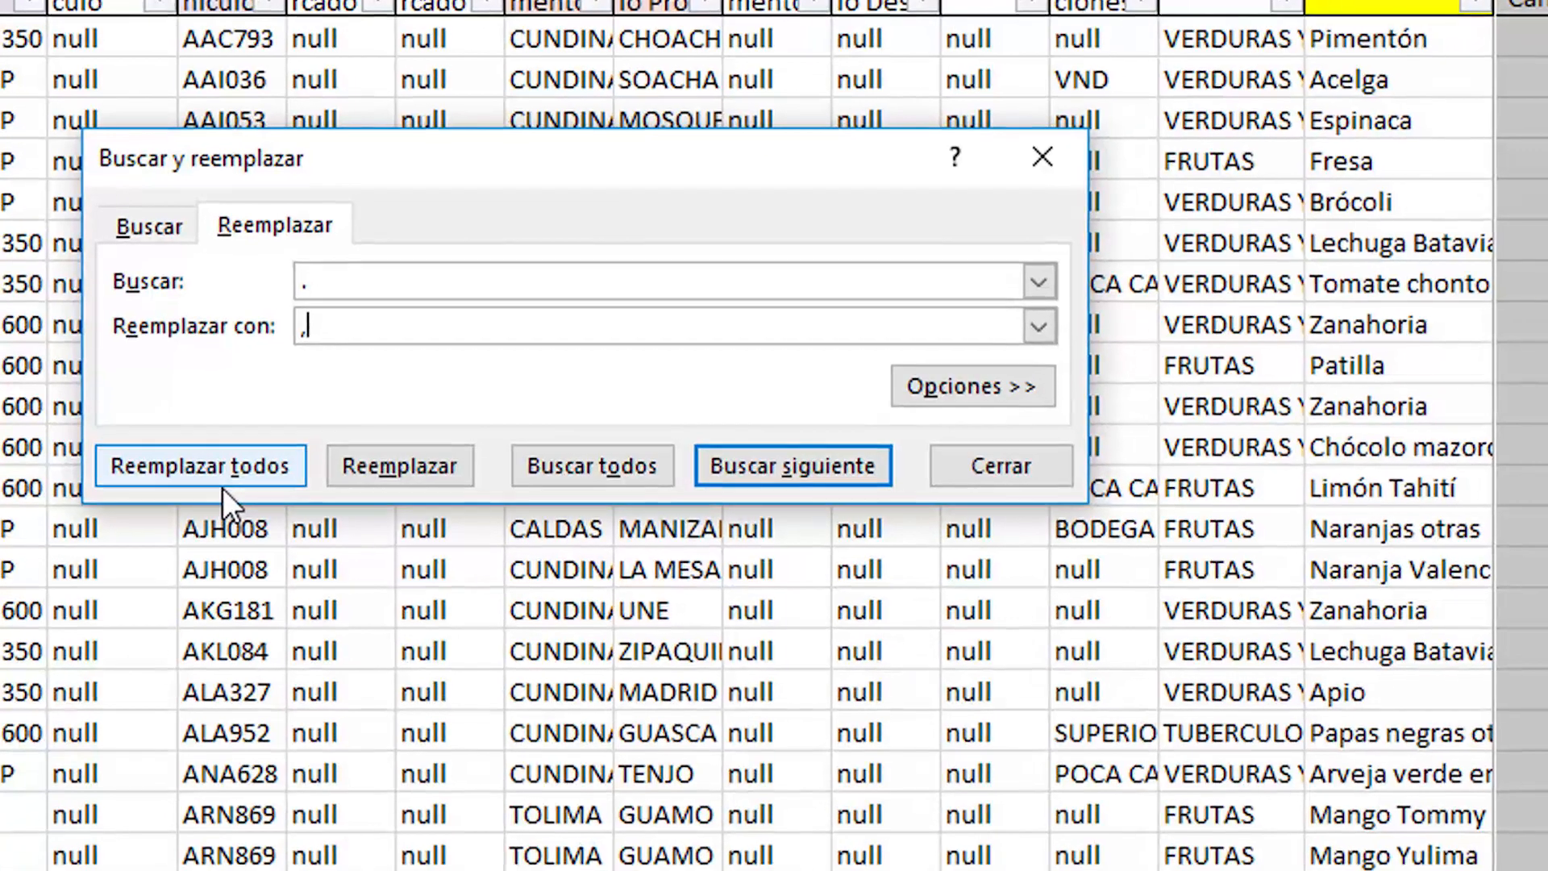
{"action": "left_click", "coordinate": [271, 562]}
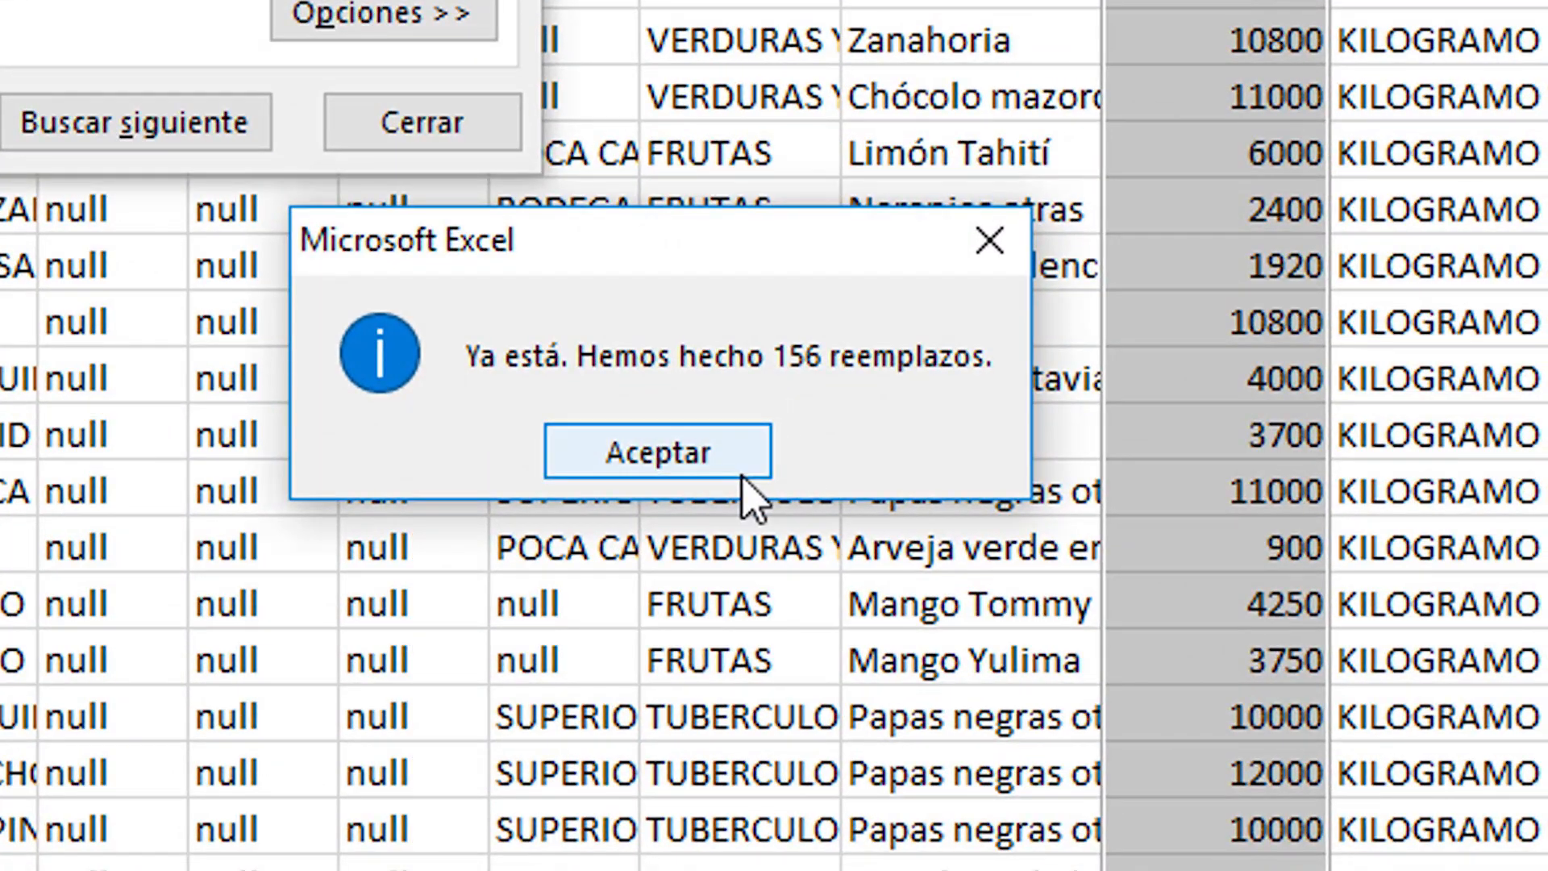
{"action": "left_click", "coordinate": [647, 472]}
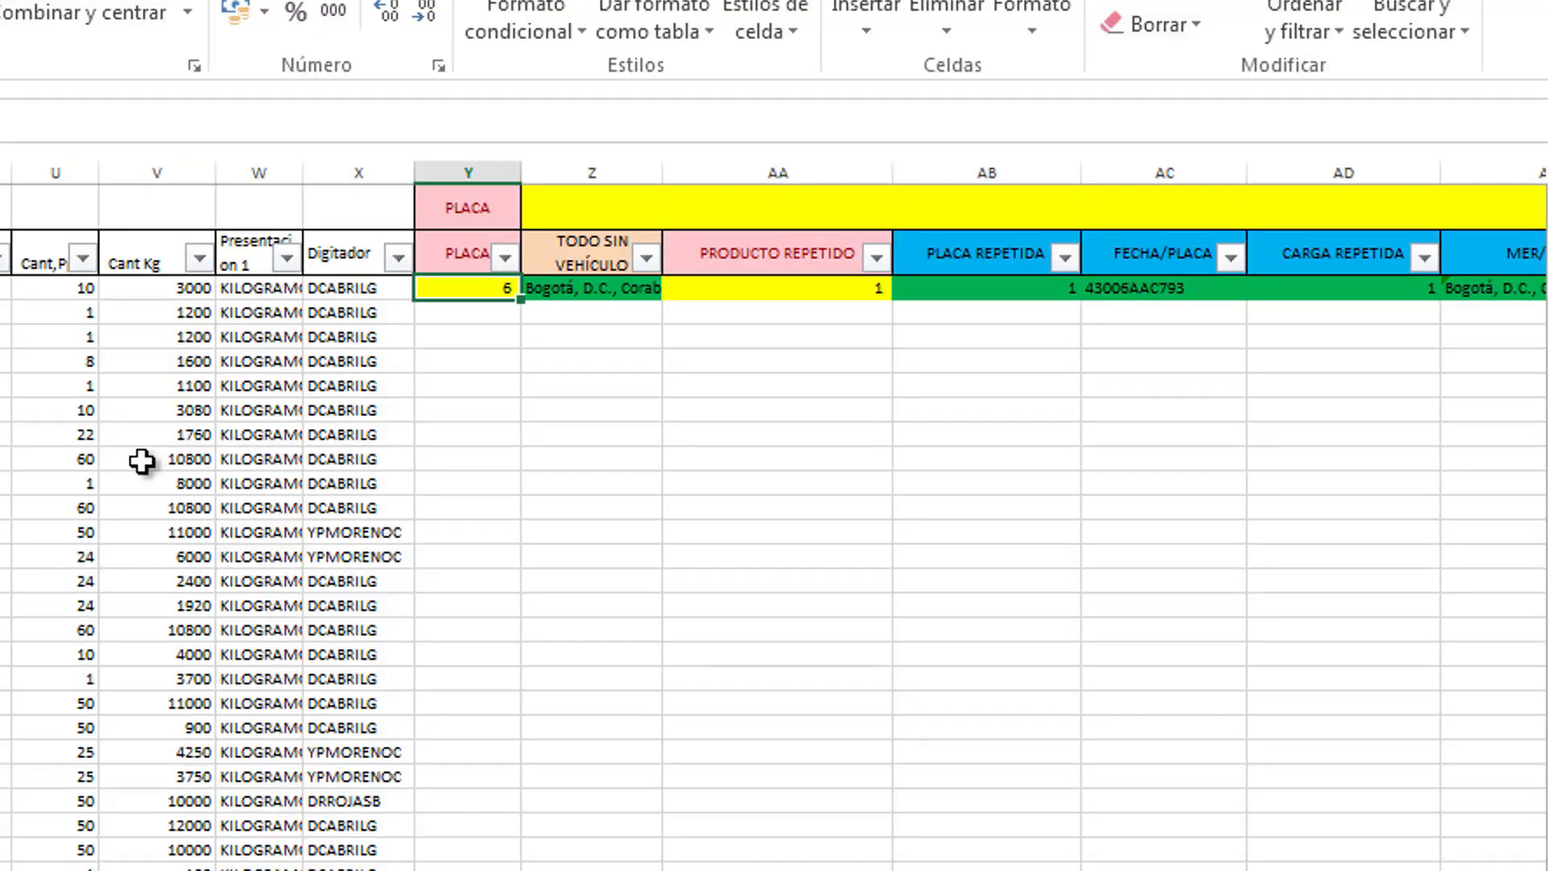
Fill the validation formulas in row 3, columns Y (PLACA) through BF (ERROR PRESEN), down to the end of the data.
{"action": "key", "text": "shift+Right"}
{"action": "key", "text": "shift+Right"}
{"action": "key", "text": "shift+Right"}
{"action": "key", "text": "shift+Right"}
{"action": "key", "text": "shift+Right"}
{"action": "key", "text": "shift+Right"}
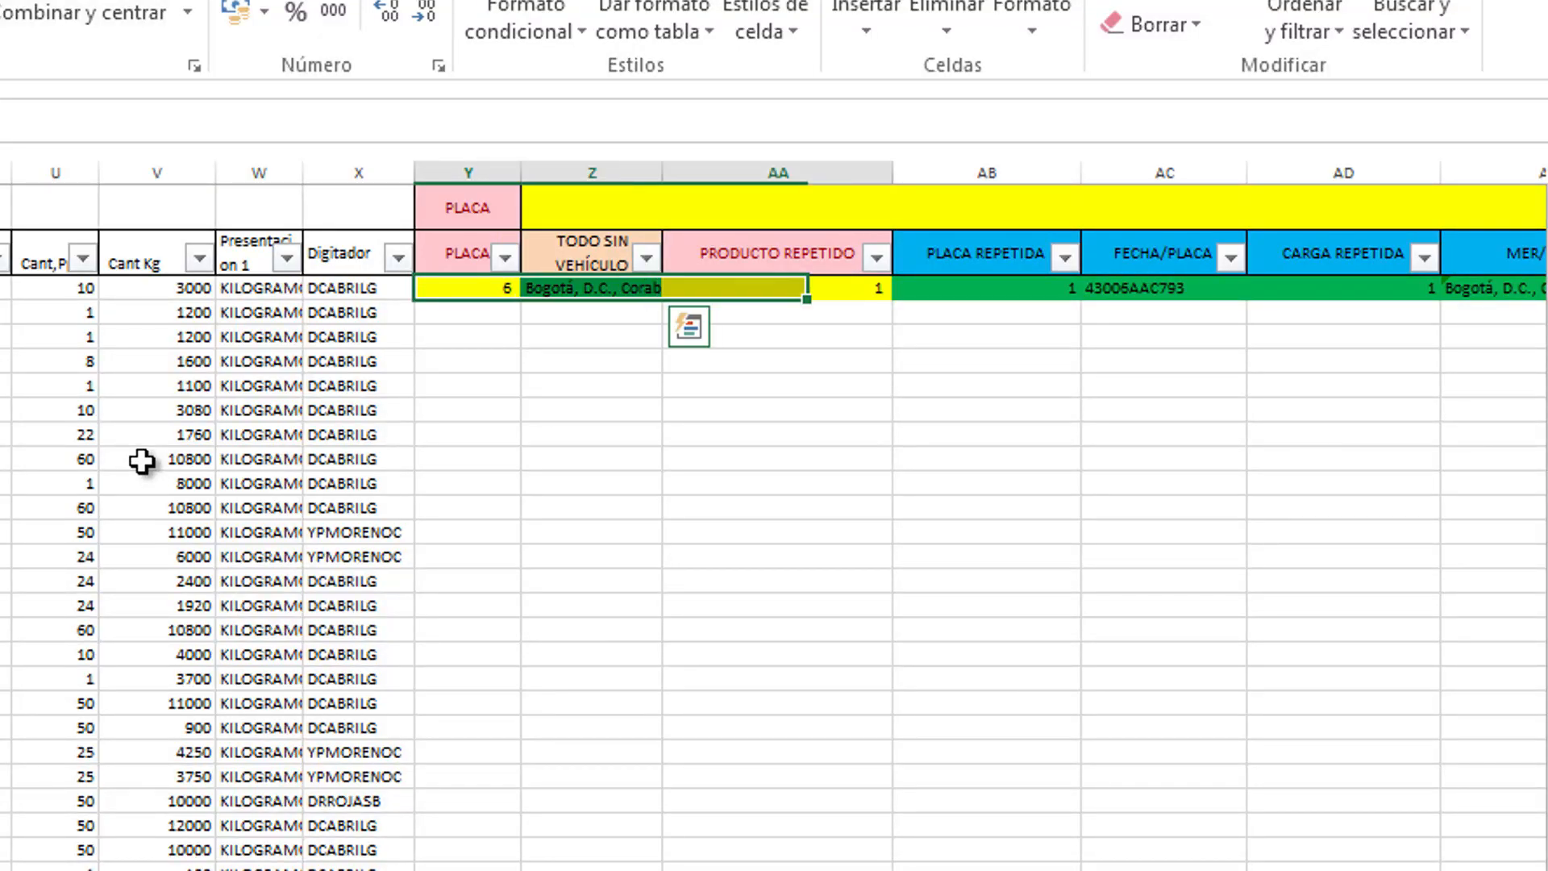
{"action": "key", "text": "shift+Right"}
{"action": "key", "text": "shift+Right"}
{"action": "key", "text": "shift+Right"}
{"action": "key", "text": "shift+Right"}
{"action": "key", "text": "shift+Right"}
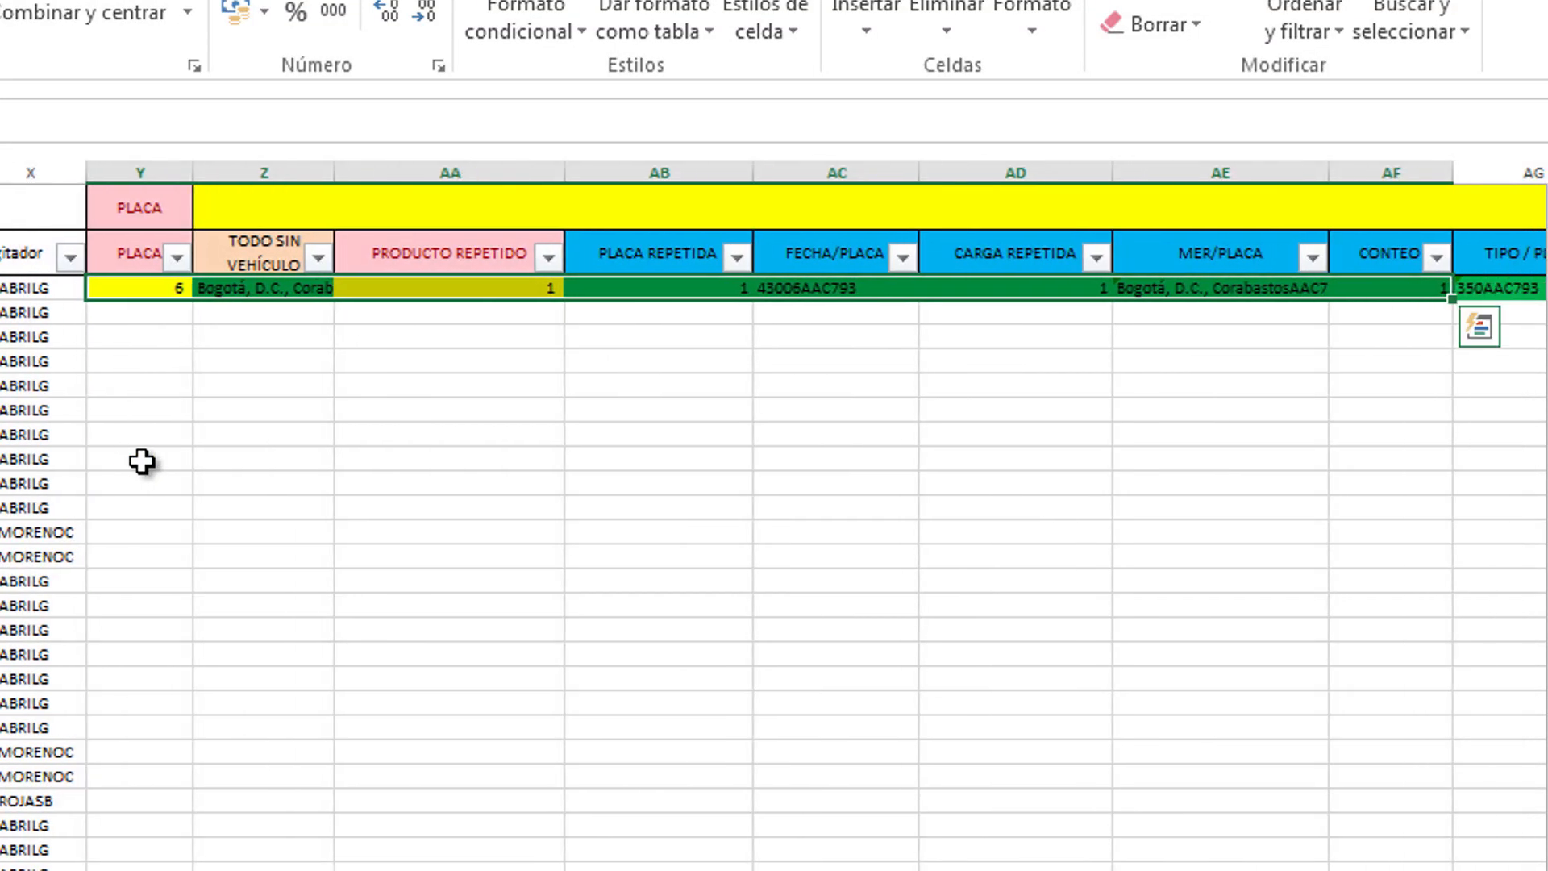
{"action": "key", "text": "shift+Right"}
{"action": "key", "text": "shift+Right"}
{"action": "key", "text": "shift+Right"}
{"action": "key", "text": "shift+Right"}
{"action": "key", "text": "shift+Right"}
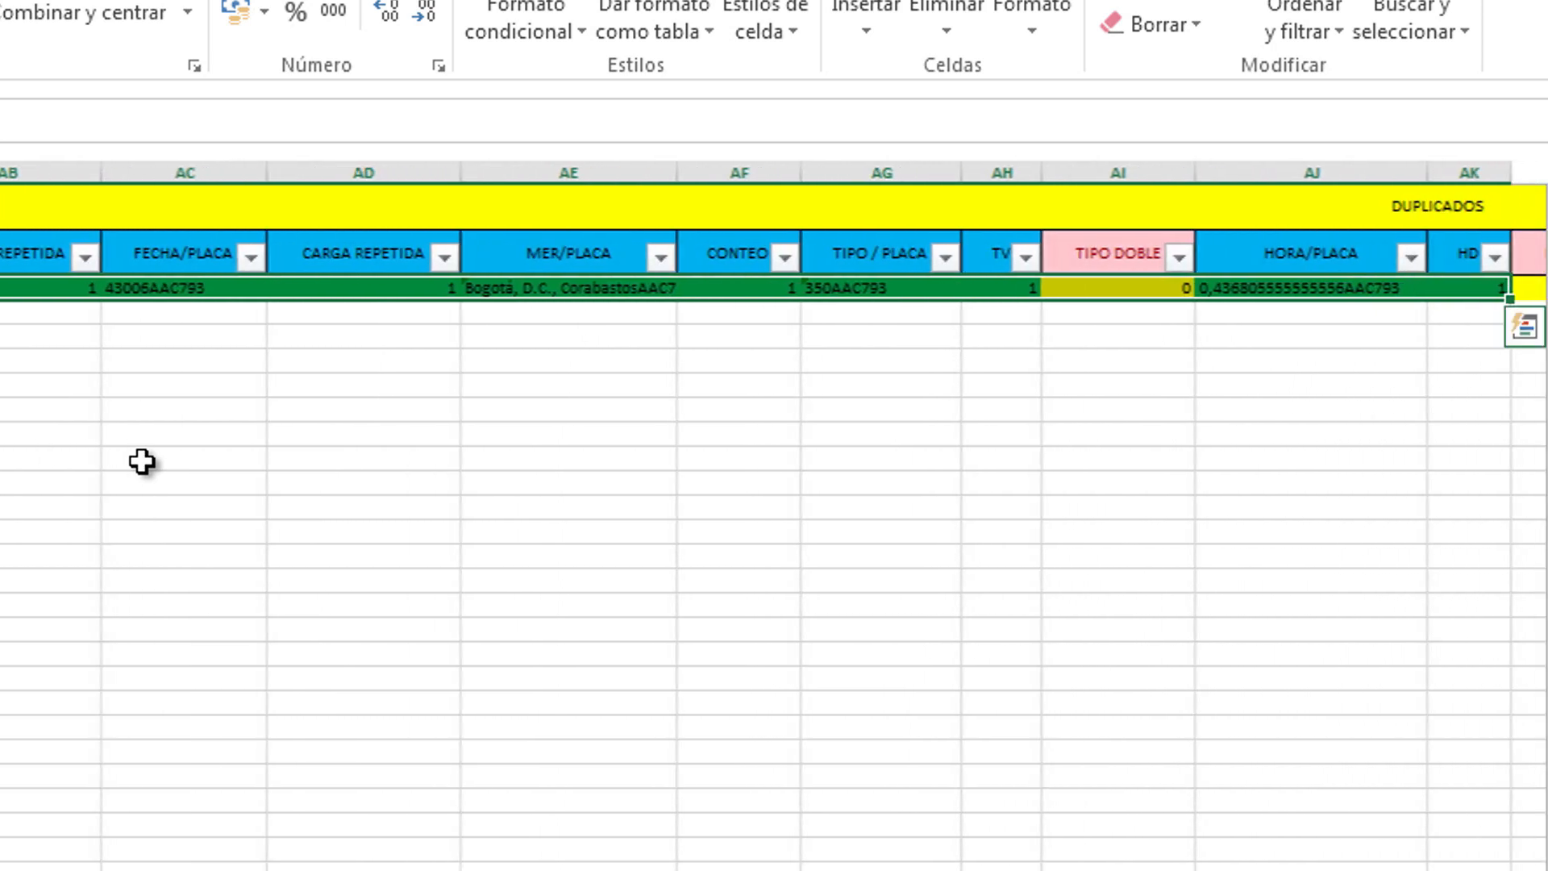
{"action": "key", "text": "shift+Right"}
{"action": "key", "text": "shift+Right"}
{"action": "key", "text": "shift+Right"}
{"action": "key", "text": "shift+Right"}
{"action": "key", "text": "shift+Right"}
{"action": "key", "text": "shift+Right"}
{"action": "key", "text": "shift+Right"}
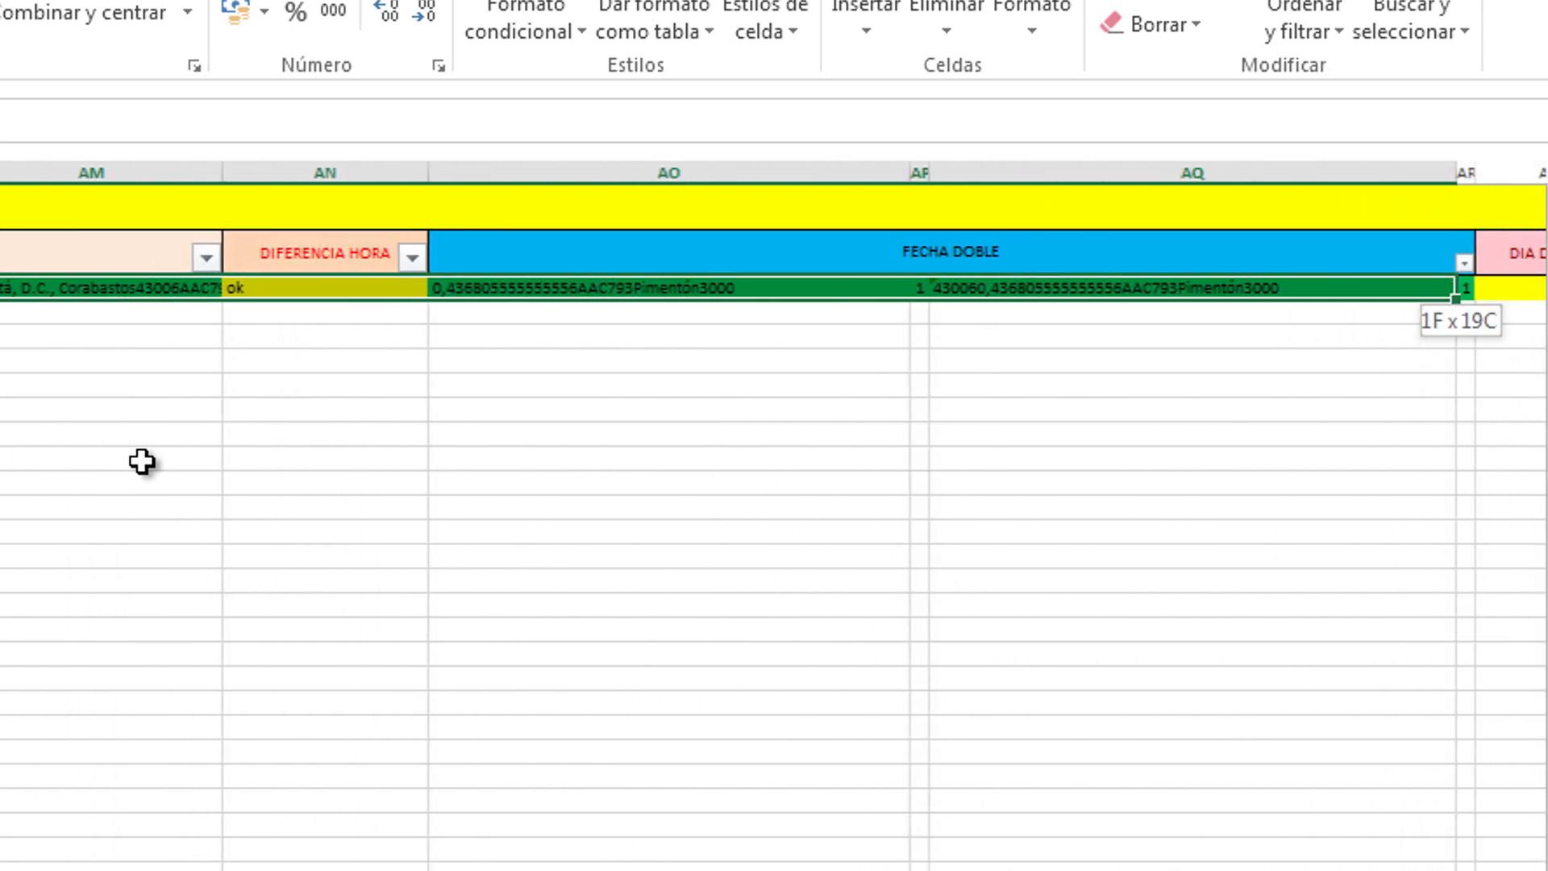
{"action": "key", "text": "shift+Right"}
{"action": "key", "text": "shift+Right"}
{"action": "key", "text": "shift+Right"}
{"action": "key", "text": "shift+Right"}
{"action": "key", "text": "shift+Right"}
{"action": "key", "text": "shift+Right"}
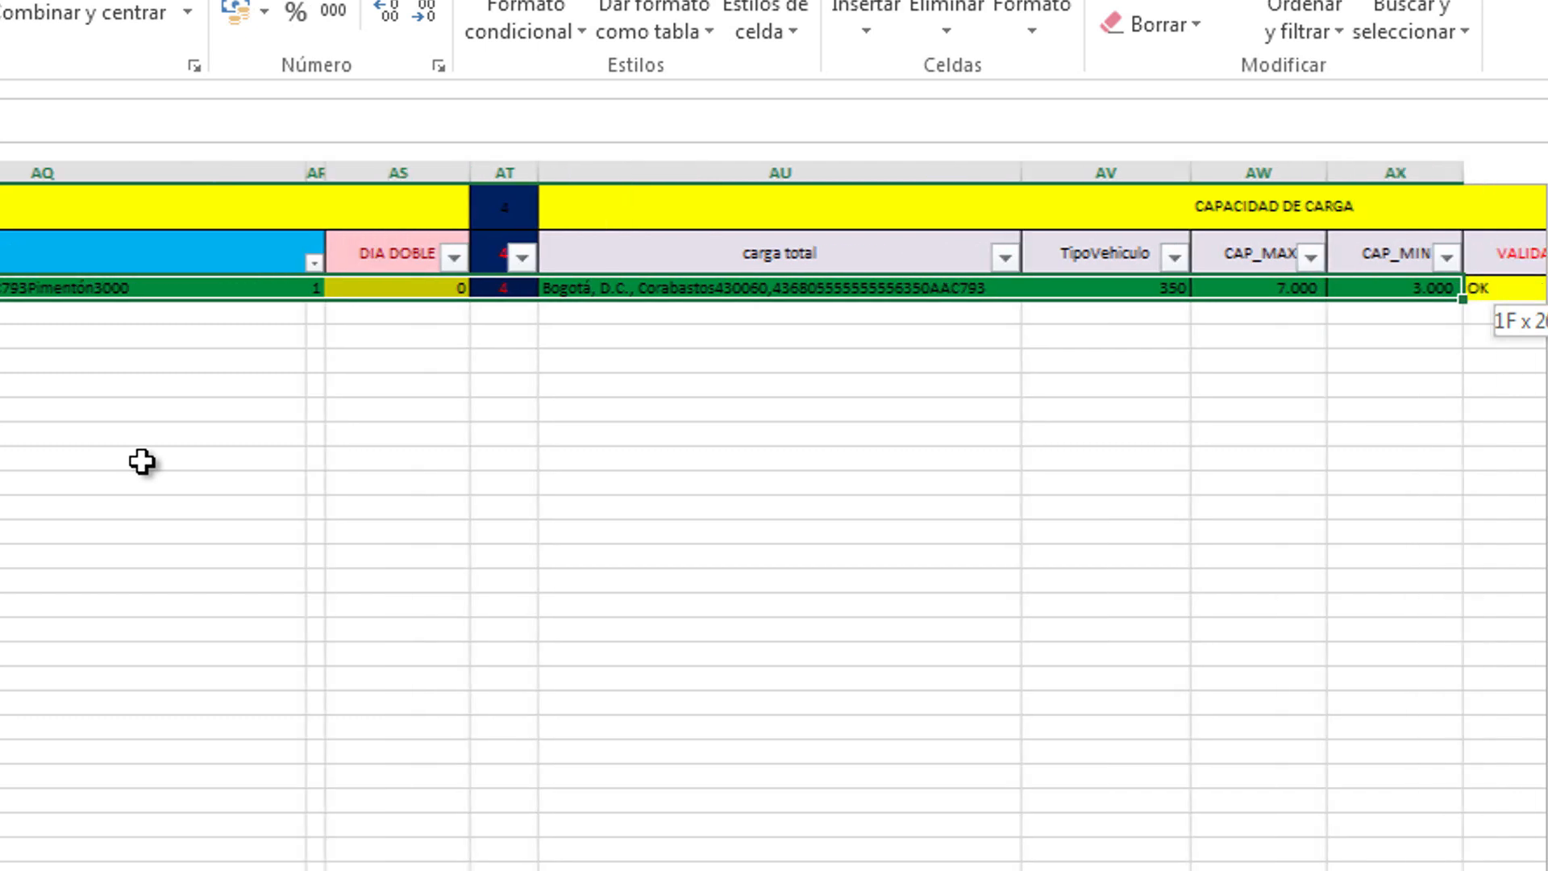
{"action": "key", "text": "shift+Right"}
{"action": "key", "text": "shift+Right"}
{"action": "key", "text": "shift+Right"}
{"action": "key", "text": "shift+Right"}
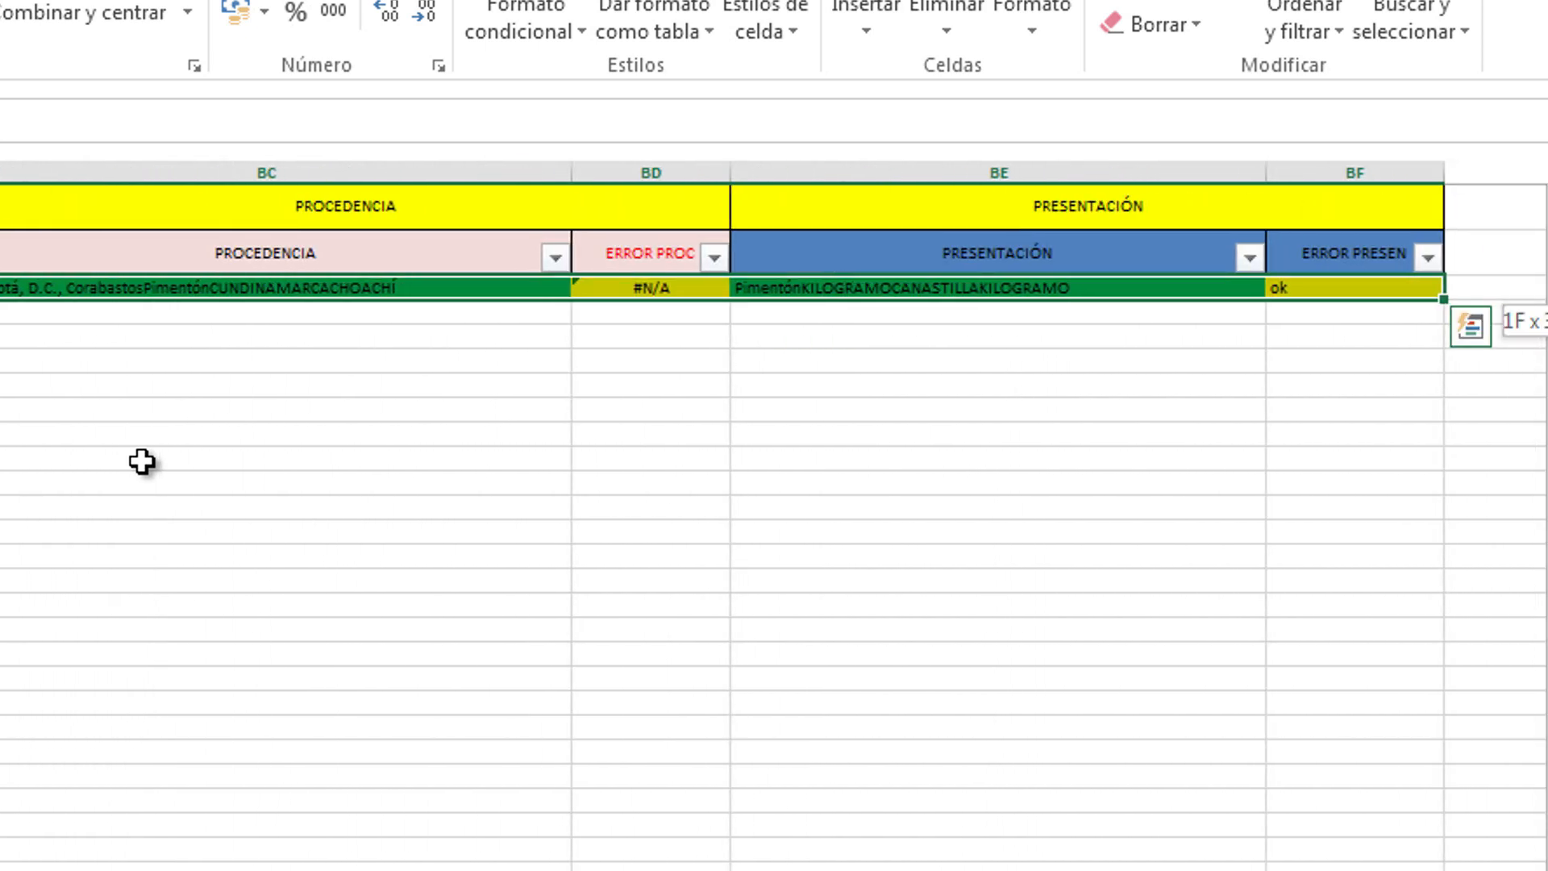
{"action": "key", "text": "ctrl+shift+Down"}
{"action": "key", "text": "ctrl+d"}
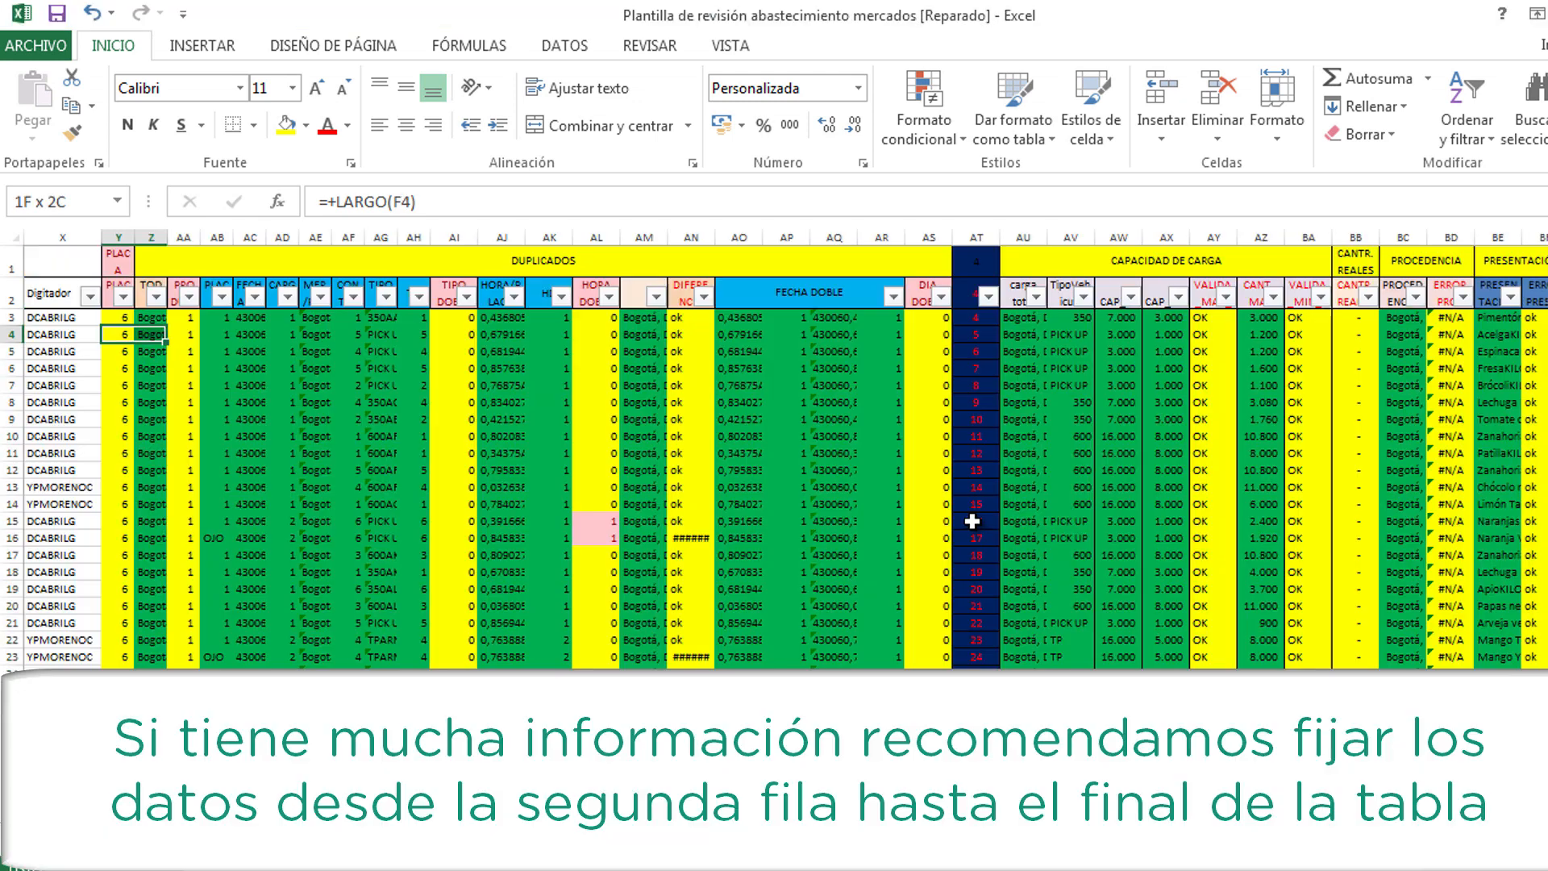
Convert the formulas in columns Y to BF, from row 4 to the end of the table, to fixed values using Pegado especial Valores.
{"action": "key", "text": "shift+Right"}
{"action": "key", "text": "shift+Right"}
{"action": "key", "text": "shift+Right"}
{"action": "key", "text": "shift+Right"}
{"action": "key", "text": "shift+Right"}
{"action": "key", "text": "shift+Right"}
{"action": "key", "text": "shift+Right"}
{"action": "key", "text": "shift+Right"}
{"action": "key", "text": "shift+Right"}
{"action": "key", "text": "shift+Right"}
{"action": "key", "text": "shift+Right"}
{"action": "key", "text": "shift+Right"}
{"action": "key", "text": "shift+Right"}
{"action": "key", "text": "shift+Right"}
{"action": "key", "text": "shift+Right"}
{"action": "key", "text": "shift+Right"}
{"action": "key", "text": "shift+Right"}
{"action": "key", "text": "shift+Right"}
{"action": "key", "text": "shift+Right"}
{"action": "key", "text": "shift+Right"}
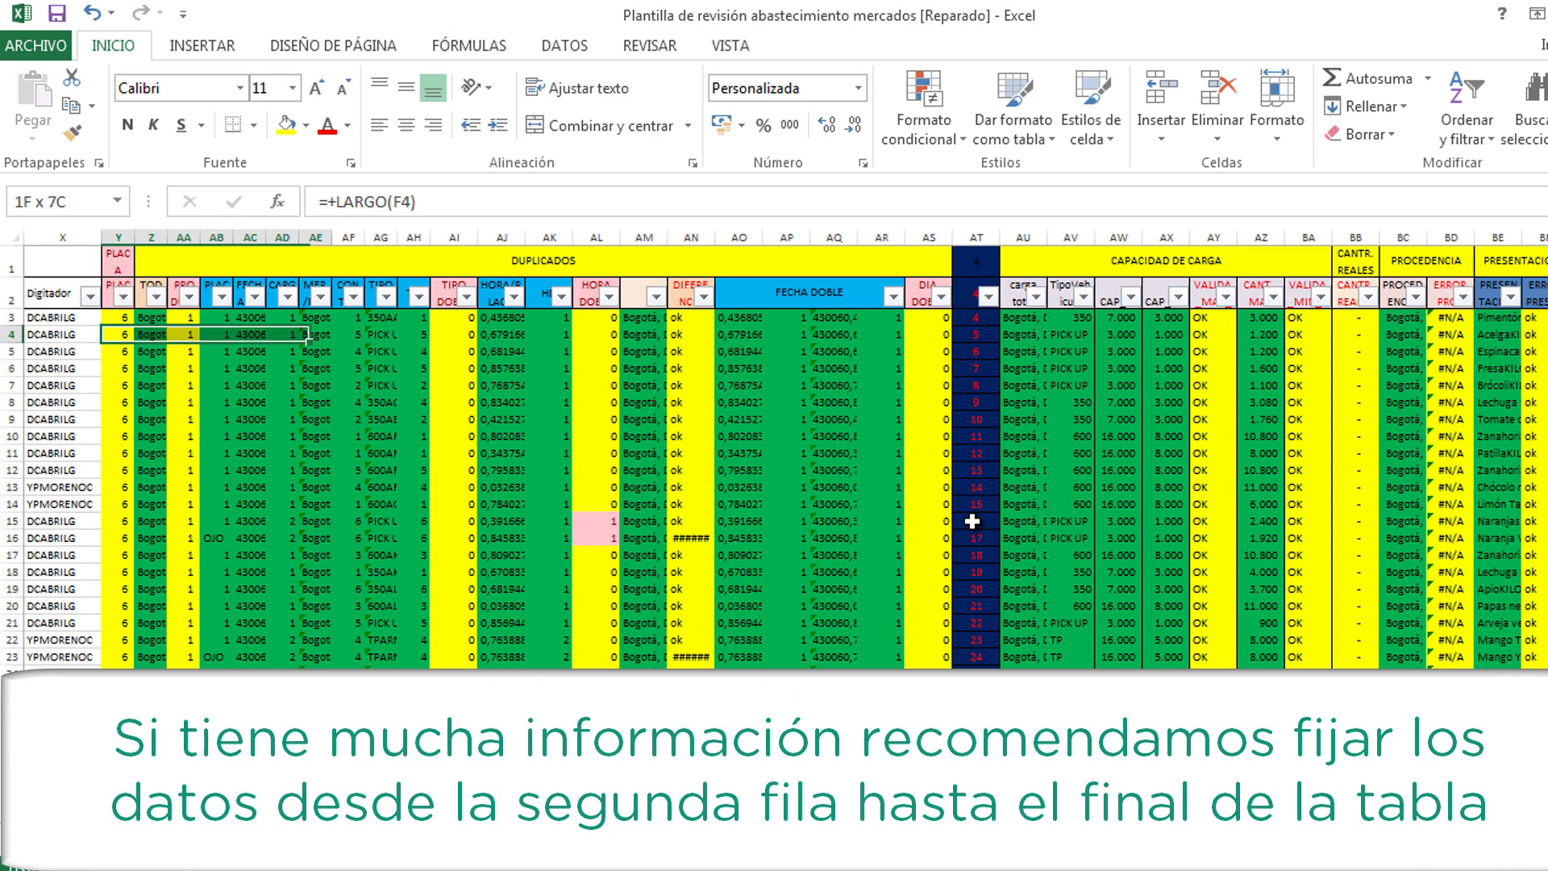
{"action": "key", "text": "shift+Right"}
{"action": "key", "text": "shift+Right"}
{"action": "key", "text": "shift+Right"}
{"action": "key", "text": "shift+Right"}
{"action": "key", "text": "shift+Right"}
{"action": "key", "text": "shift+Right"}
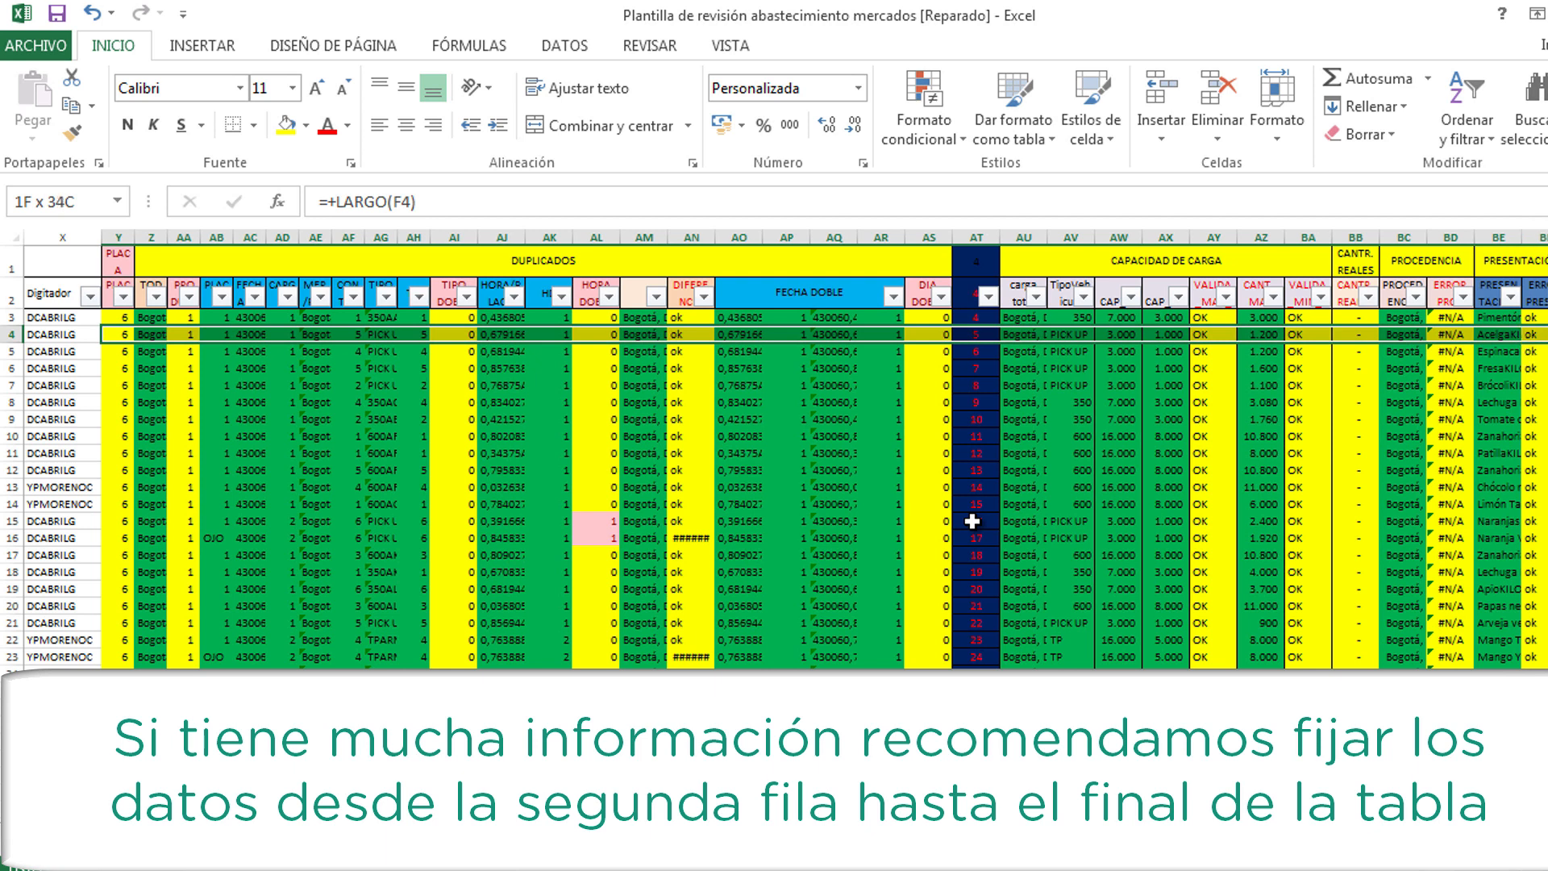
{"action": "key", "text": "ctrl+shift+Down"}
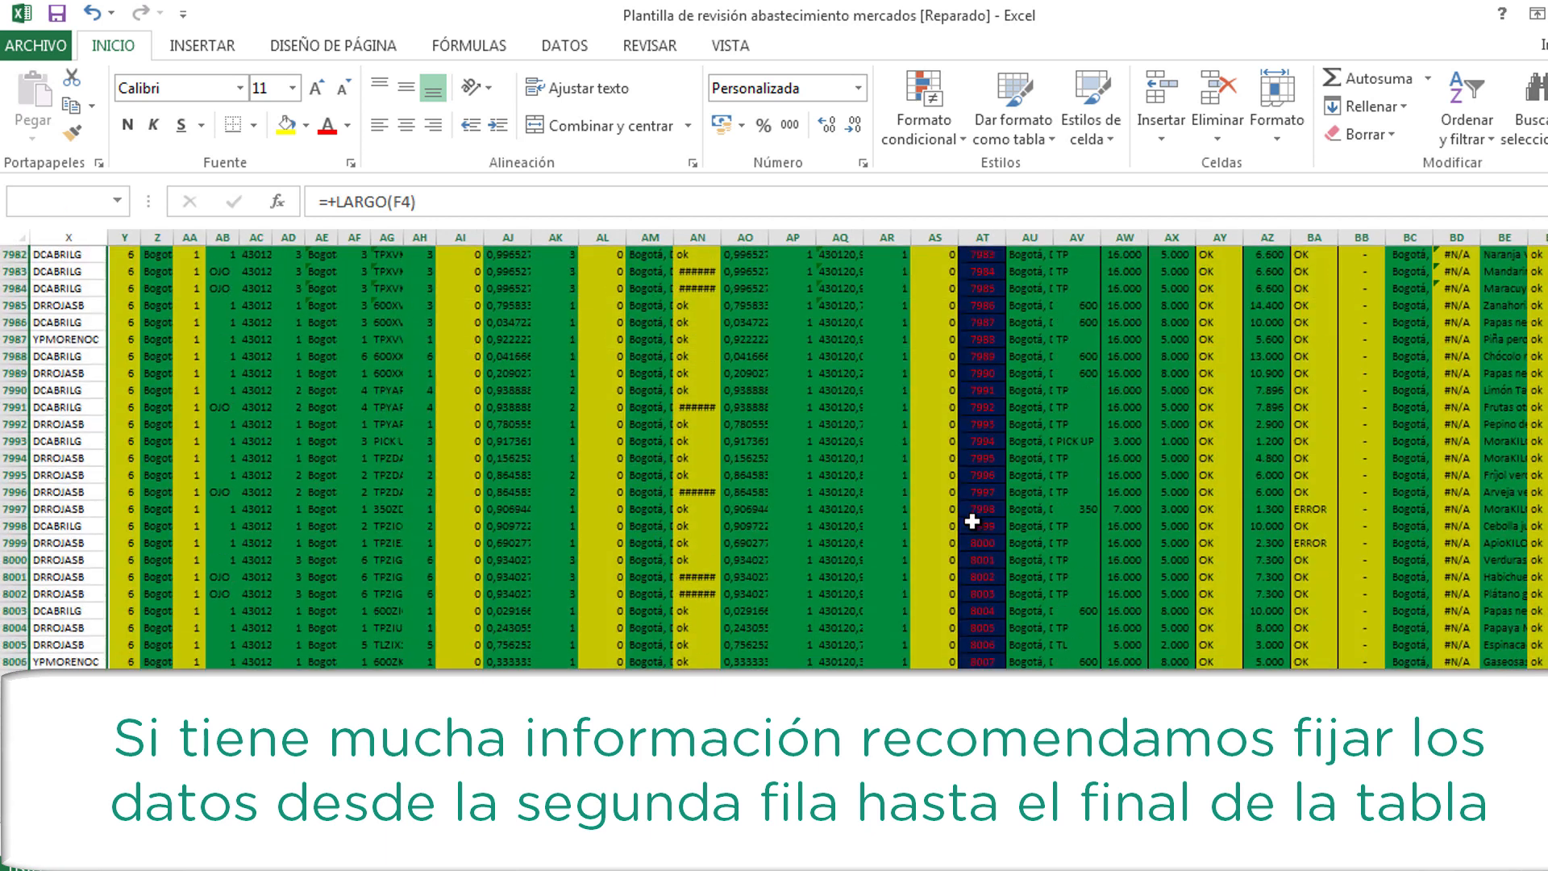
{"action": "key", "text": "ctrl+c"}
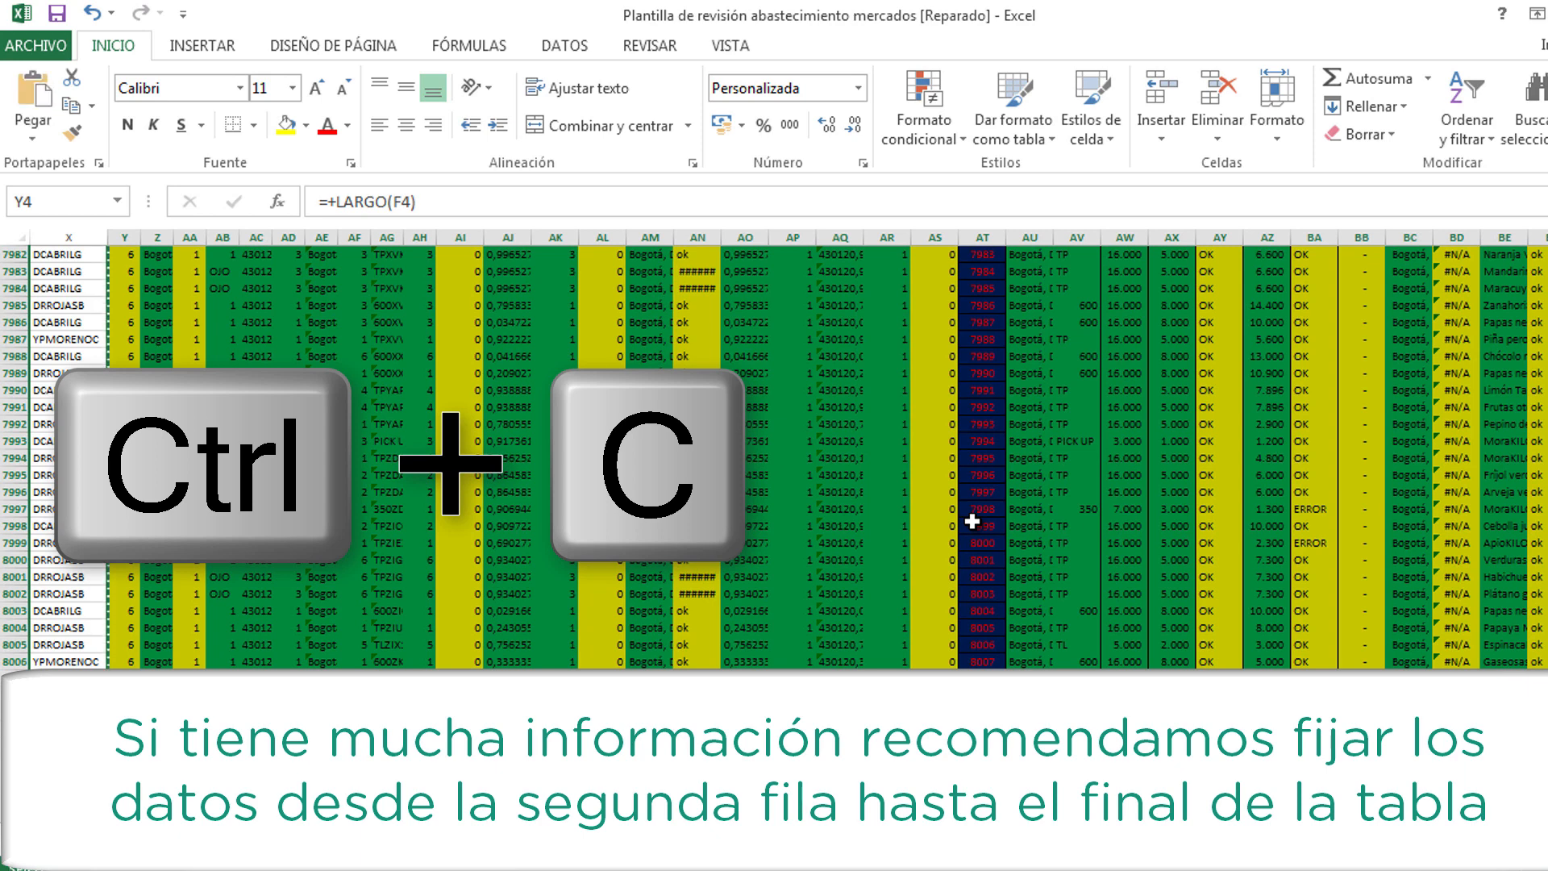
{"action": "right_click", "coordinate": [775, 411]}
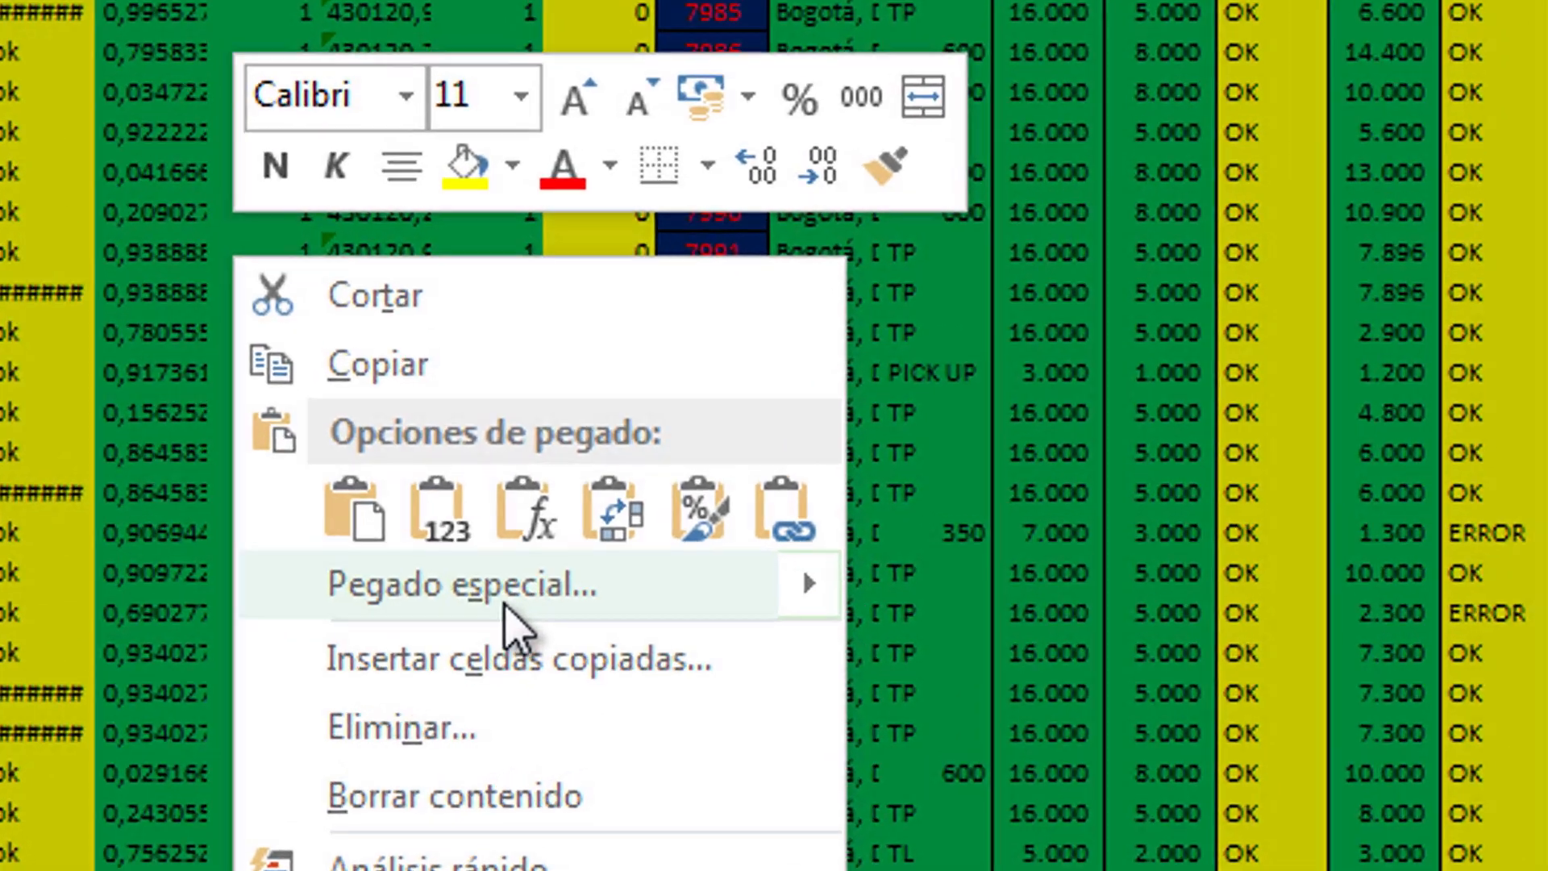
{"action": "mouse_move", "coordinate": [524, 627]}
{"action": "left_click", "coordinate": [421, 528]}
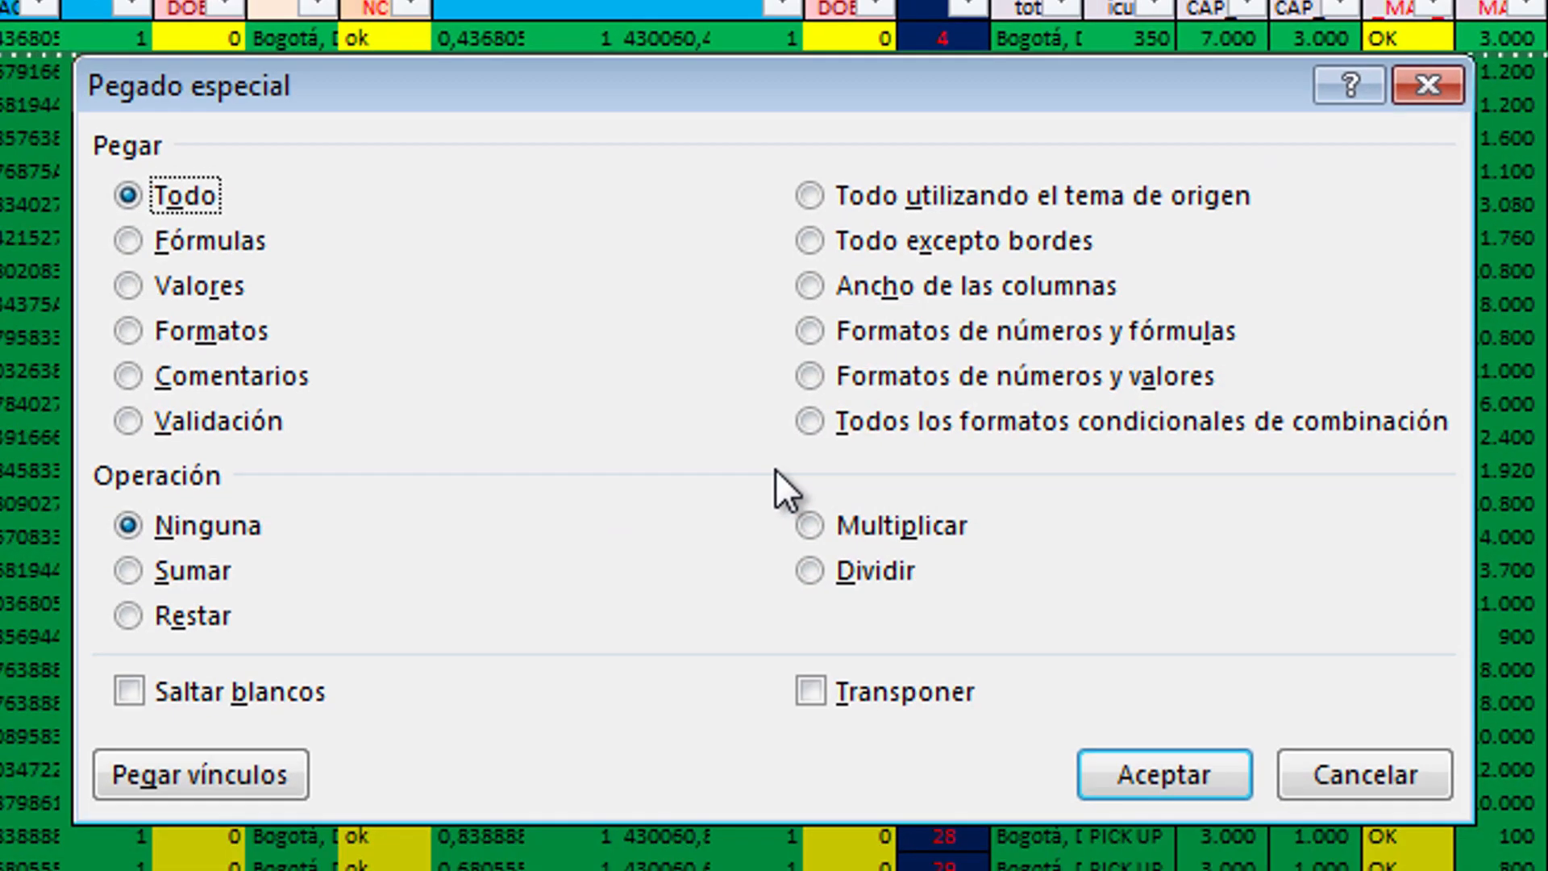
{"action": "left_click", "coordinate": [172, 293]}
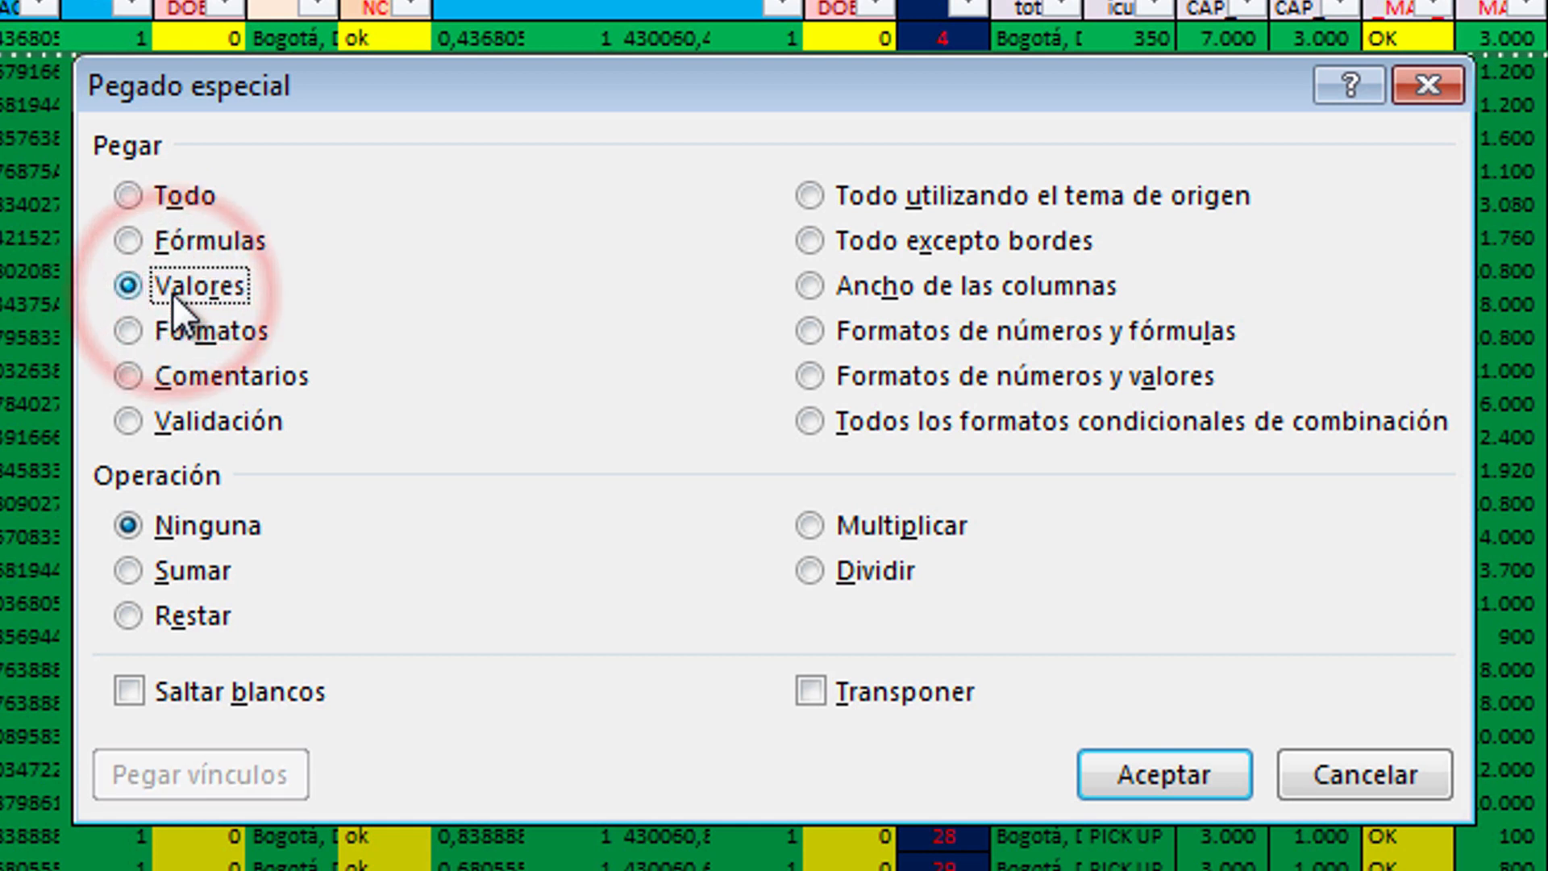
{"action": "left_click", "coordinate": [1129, 780]}
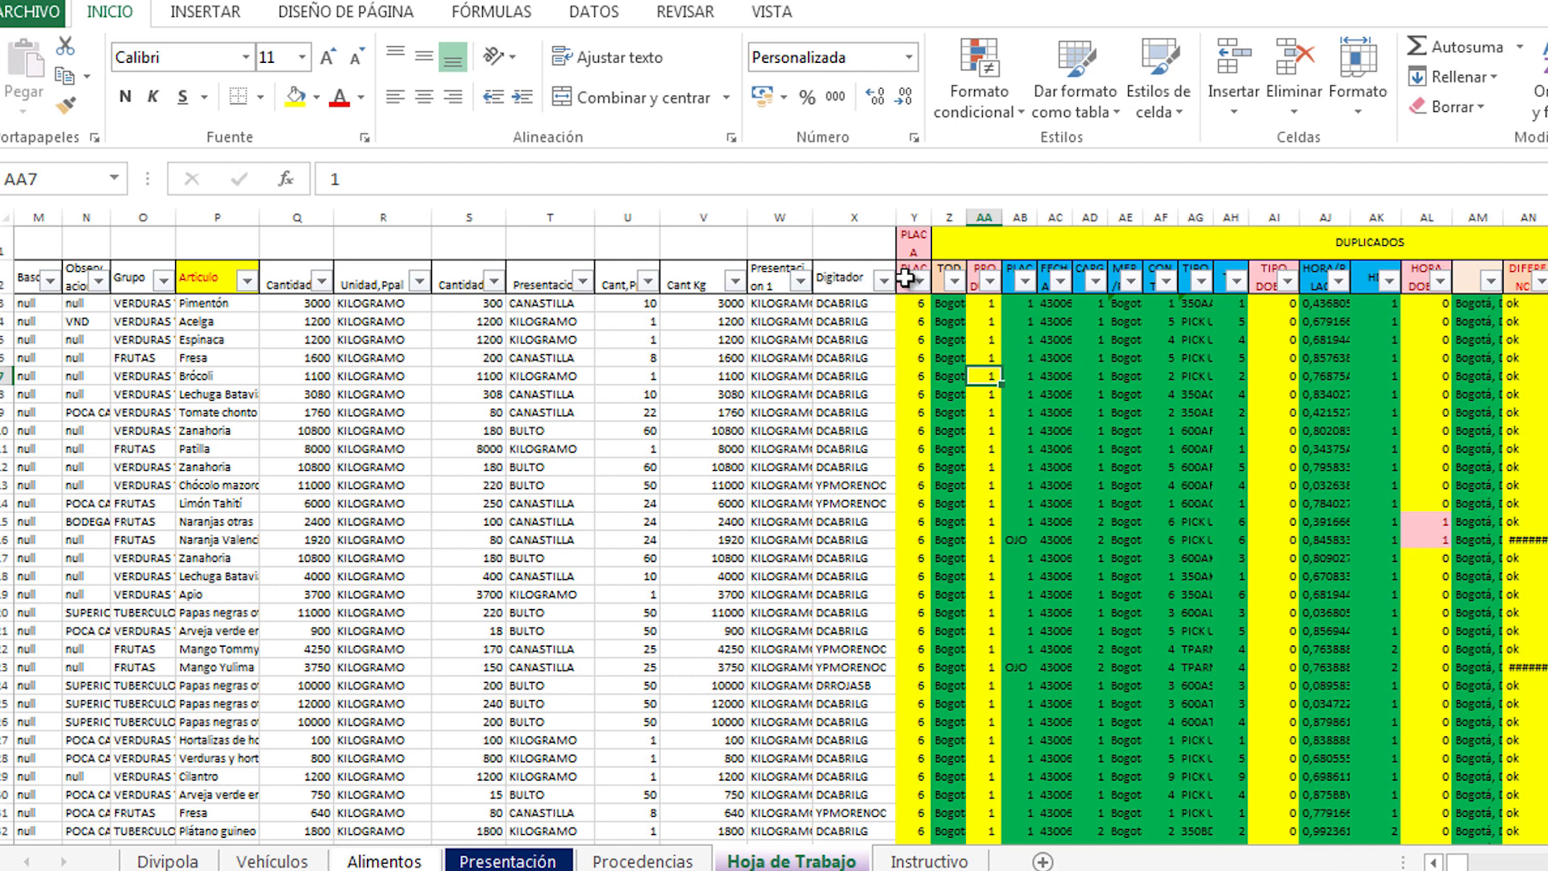
Check the PLACA column's filter list for values below or above 6, keeping all entries selected.
{"action": "left_click", "coordinate": [152, 361]}
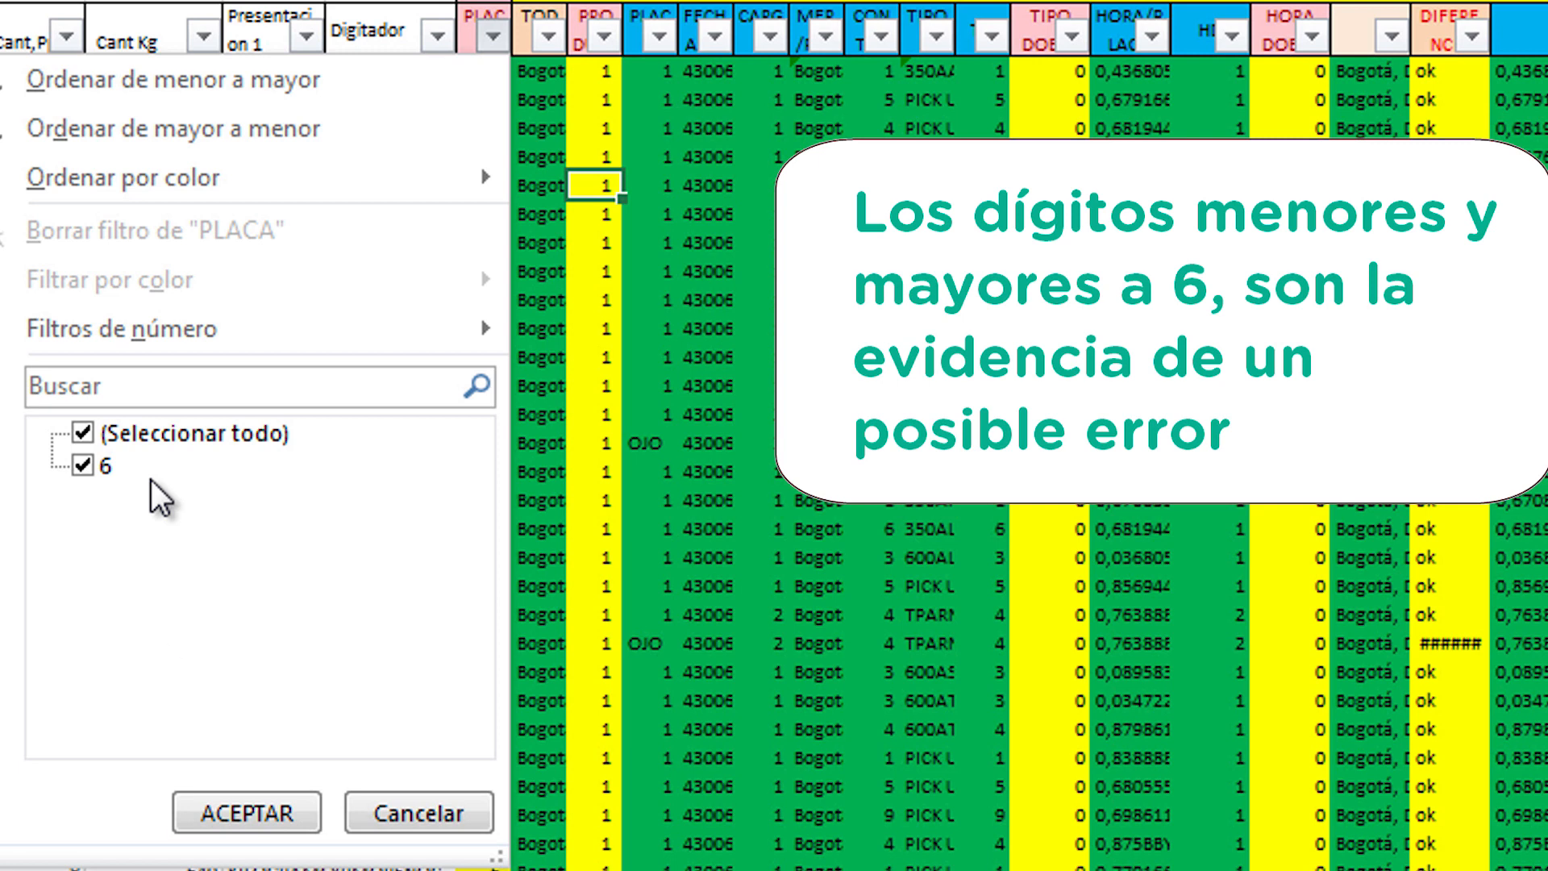
{"action": "left_click", "coordinate": [266, 817]}
Select the duplicate-check columns AA, AI, AL, AN and AS together for review.
{"action": "left_click", "coordinate": [816, 413]}
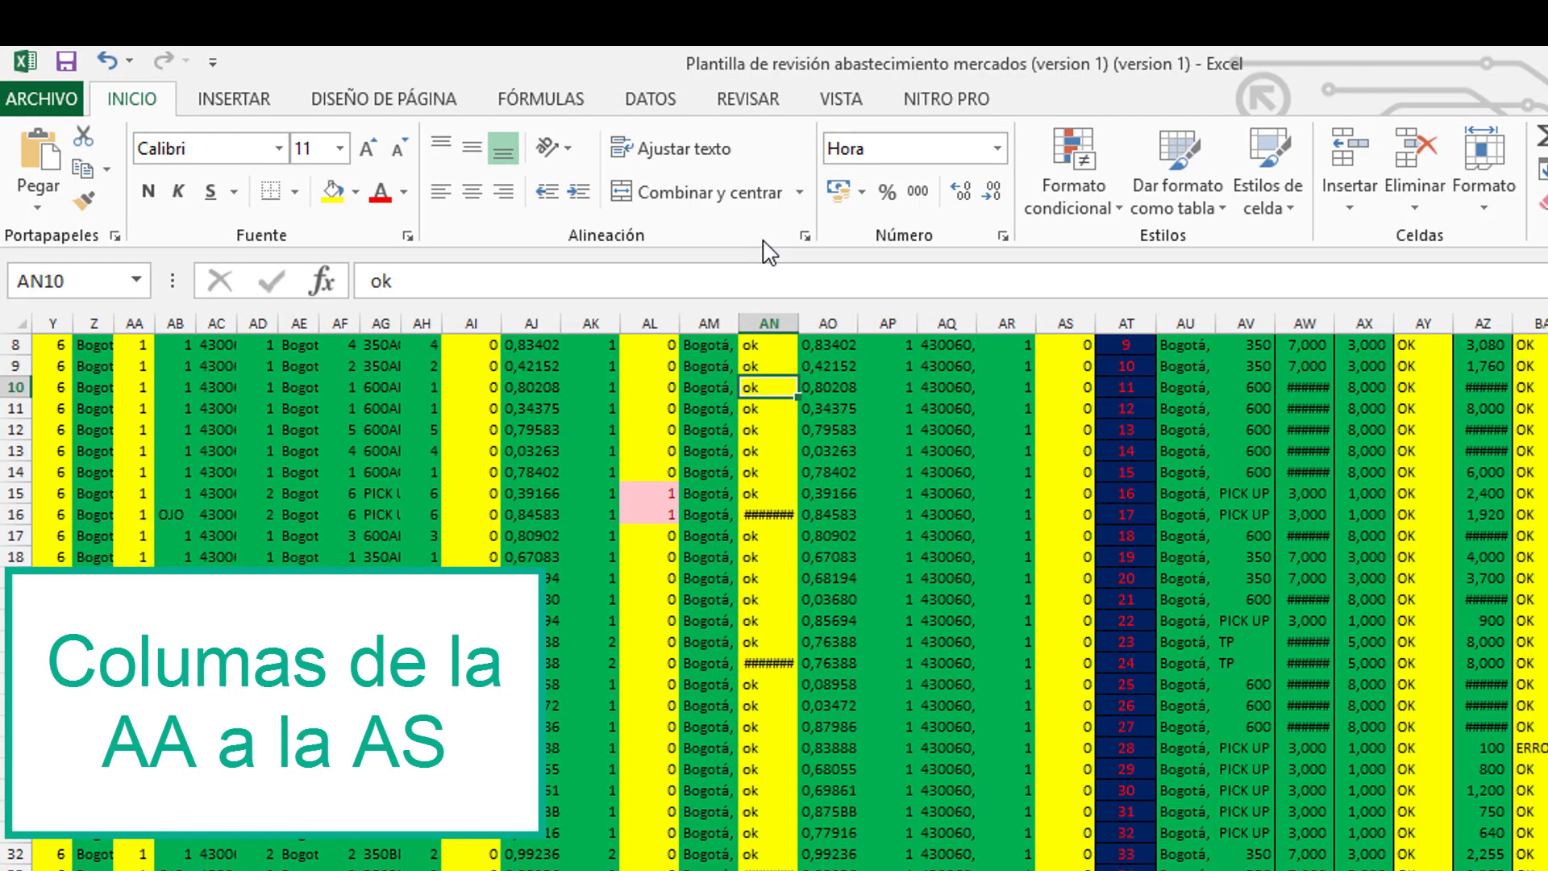
{"action": "left_click", "coordinate": [130, 314]}
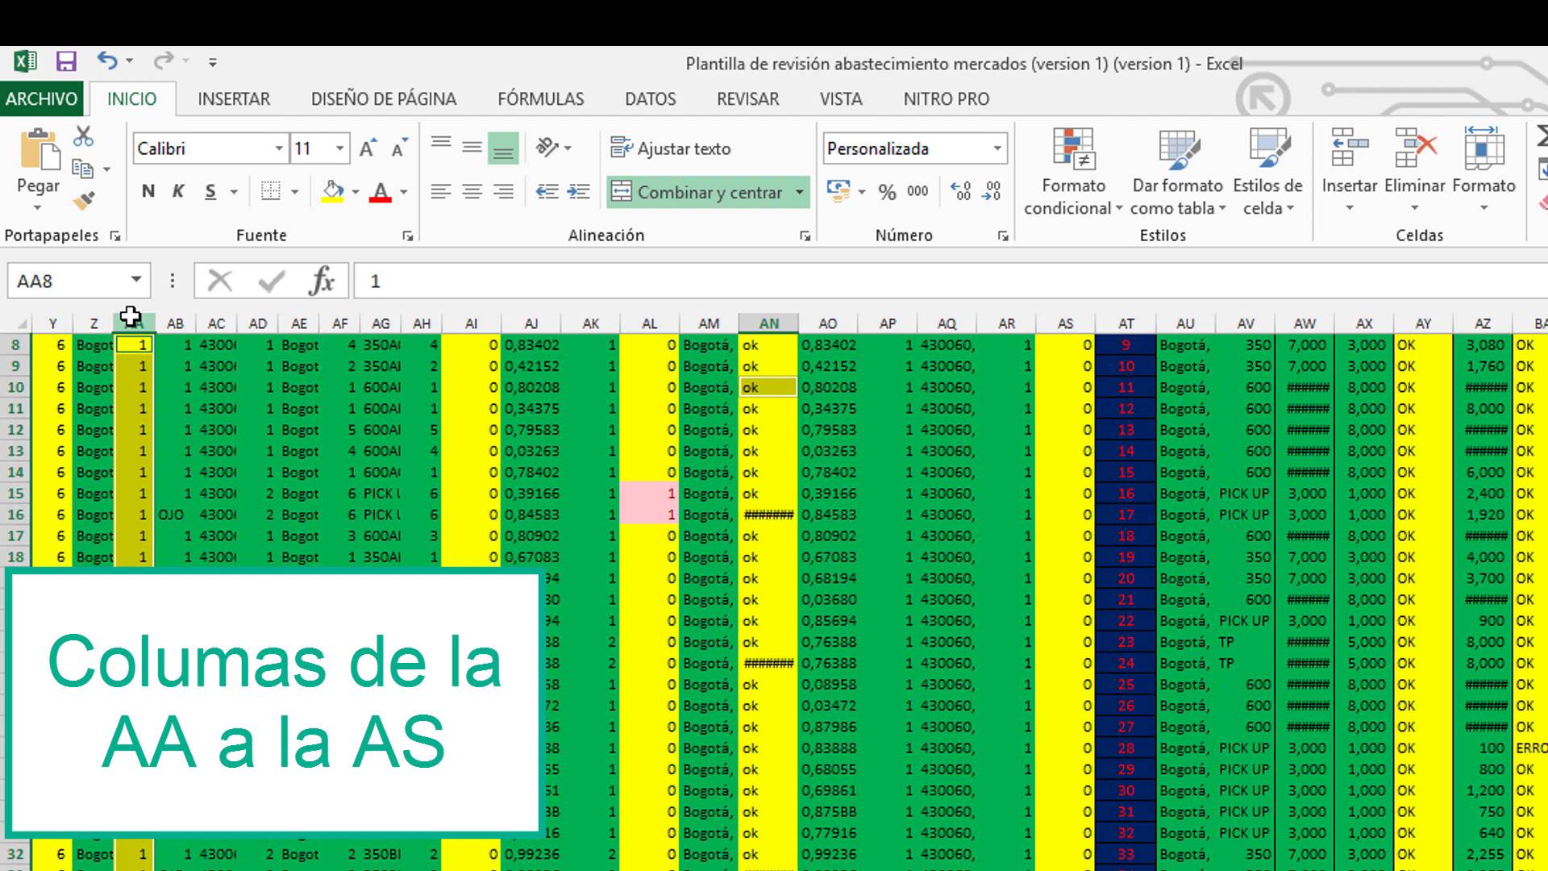
{"action": "left_click", "coordinate": [457, 322], "text": "ctrl"}
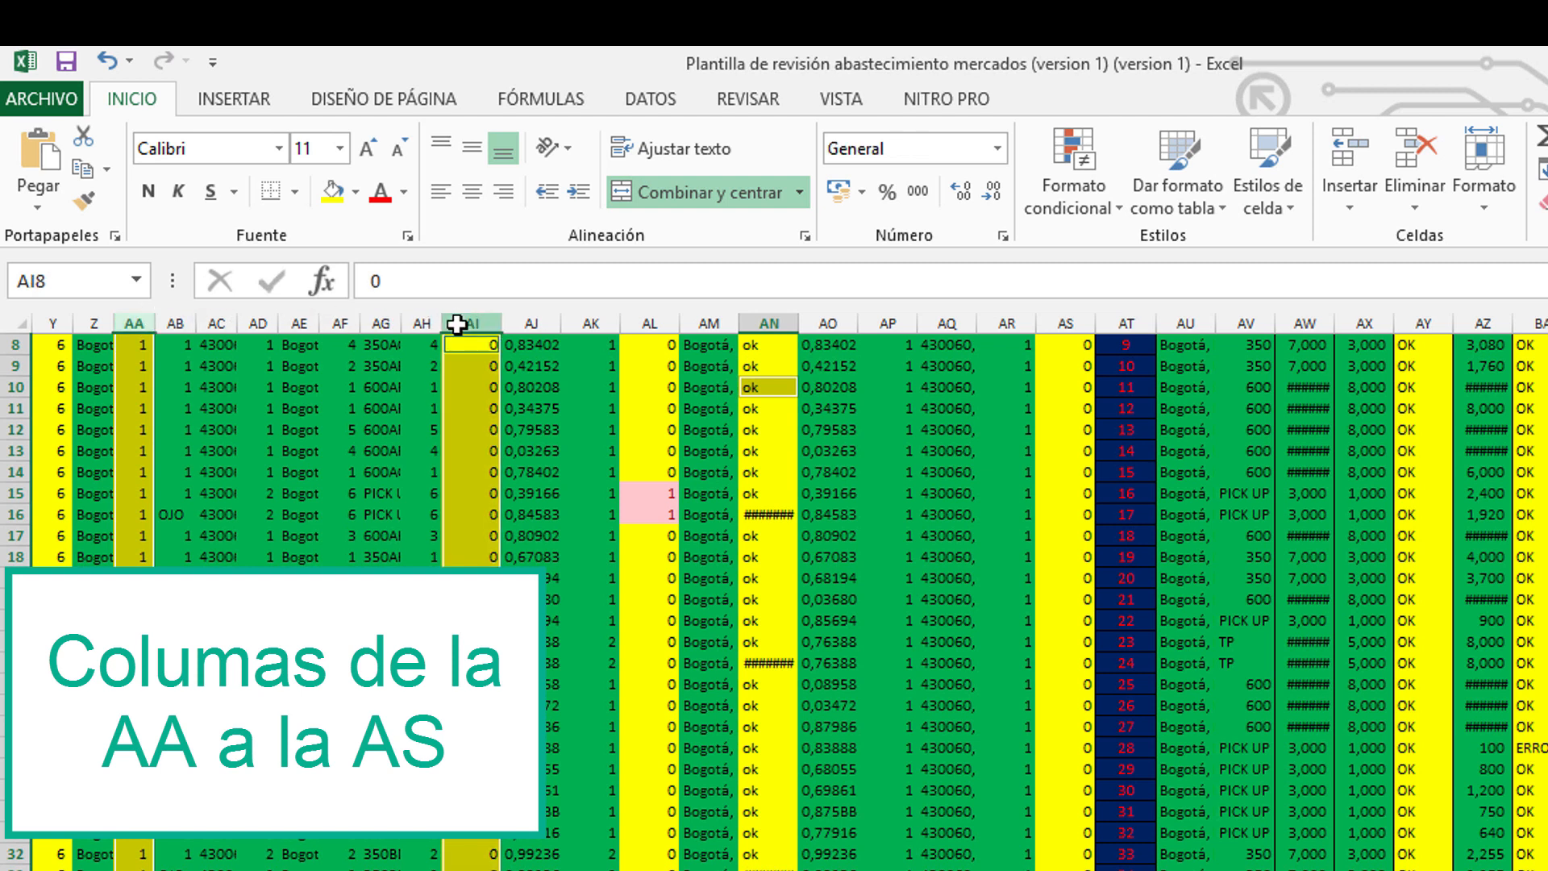
{"action": "left_click", "coordinate": [650, 322], "text": "ctrl"}
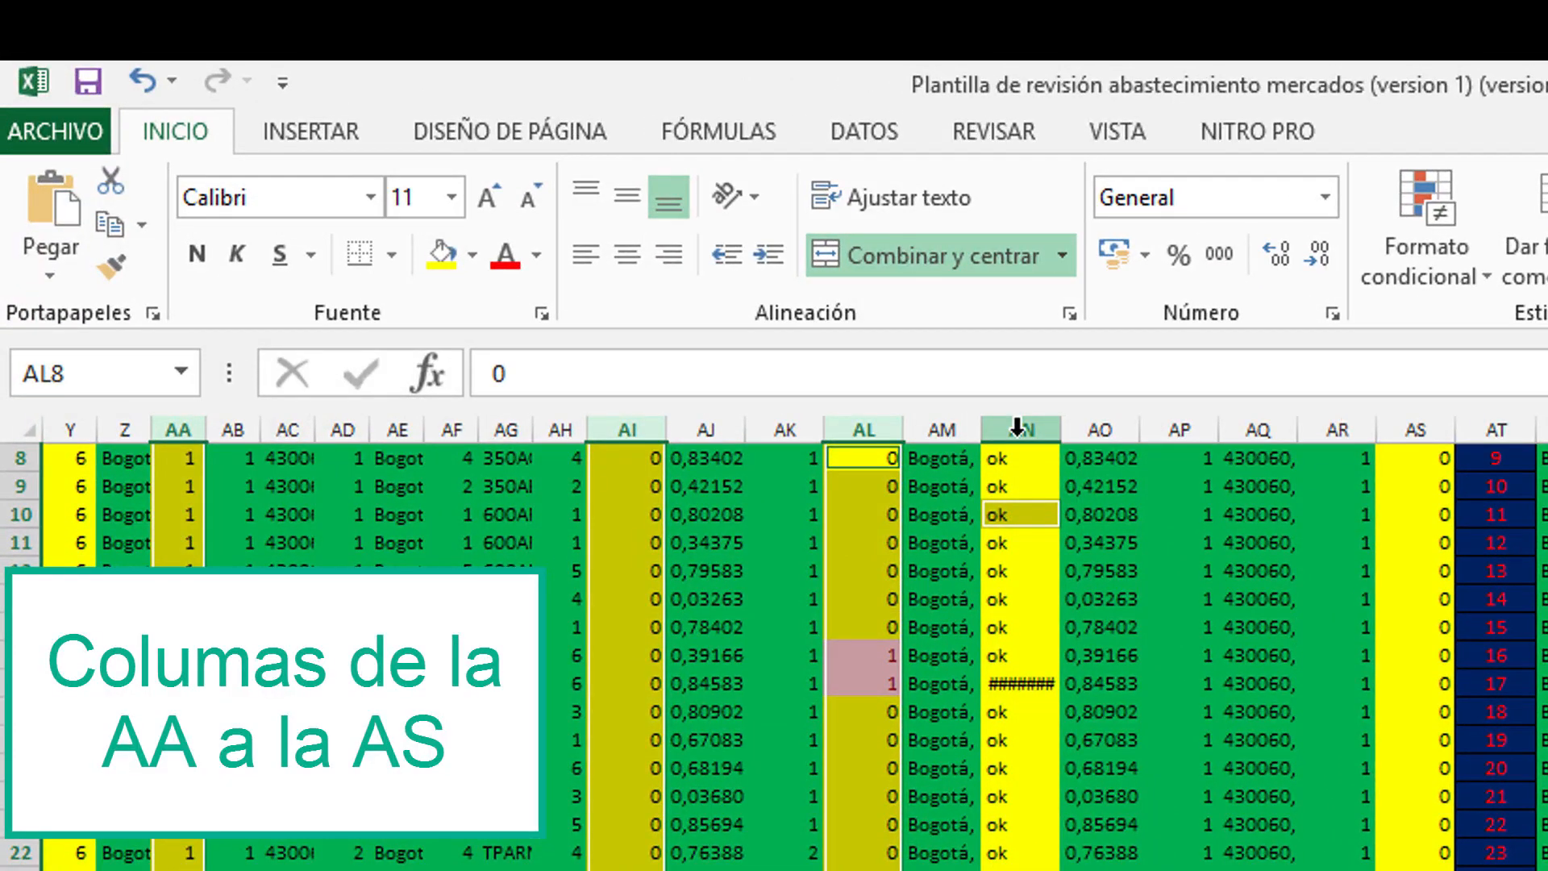
{"action": "left_click", "coordinate": [1017, 427], "text": "ctrl"}
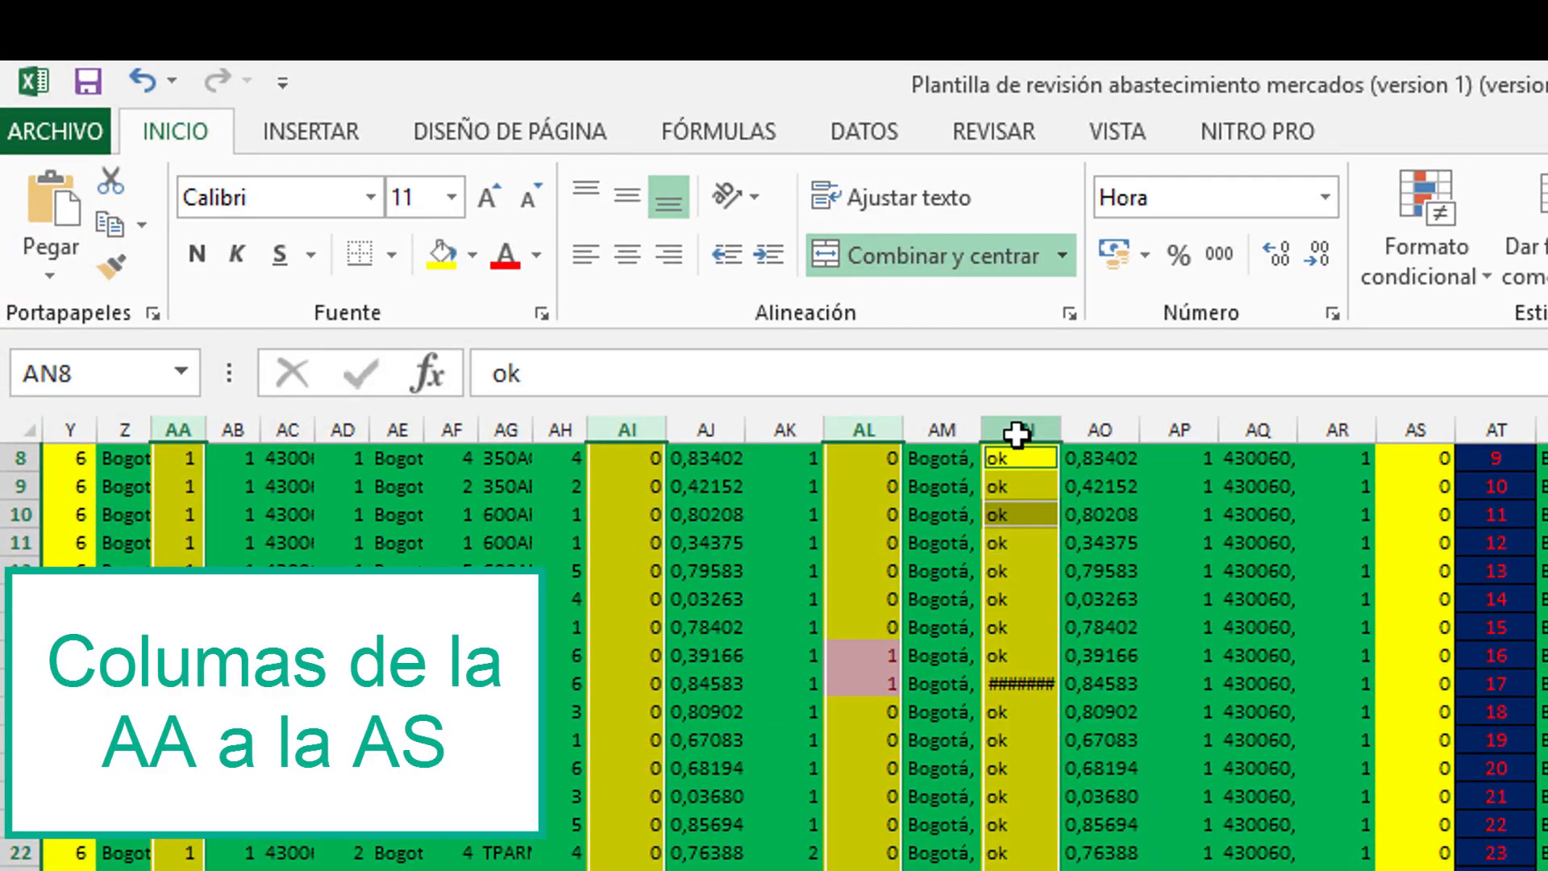
{"action": "left_click", "coordinate": [1437, 424], "text": "ctrl"}
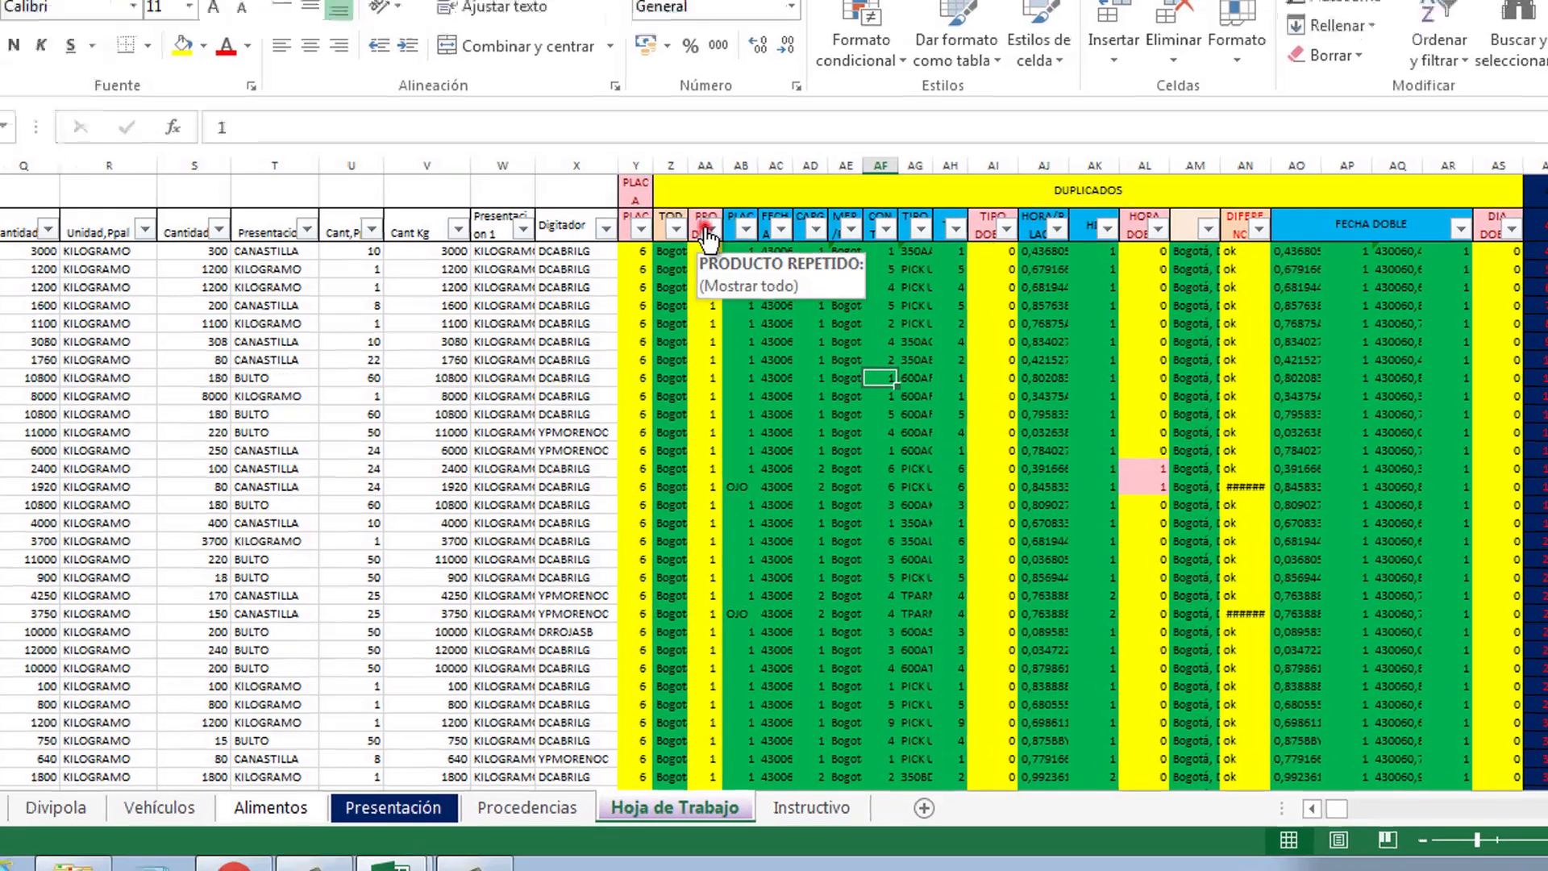
Filter PRODUCTO REPETIDO to exclude 1, leaving values 2 and 3, and select row 866.
{"action": "left_click", "coordinate": [657, 276]}
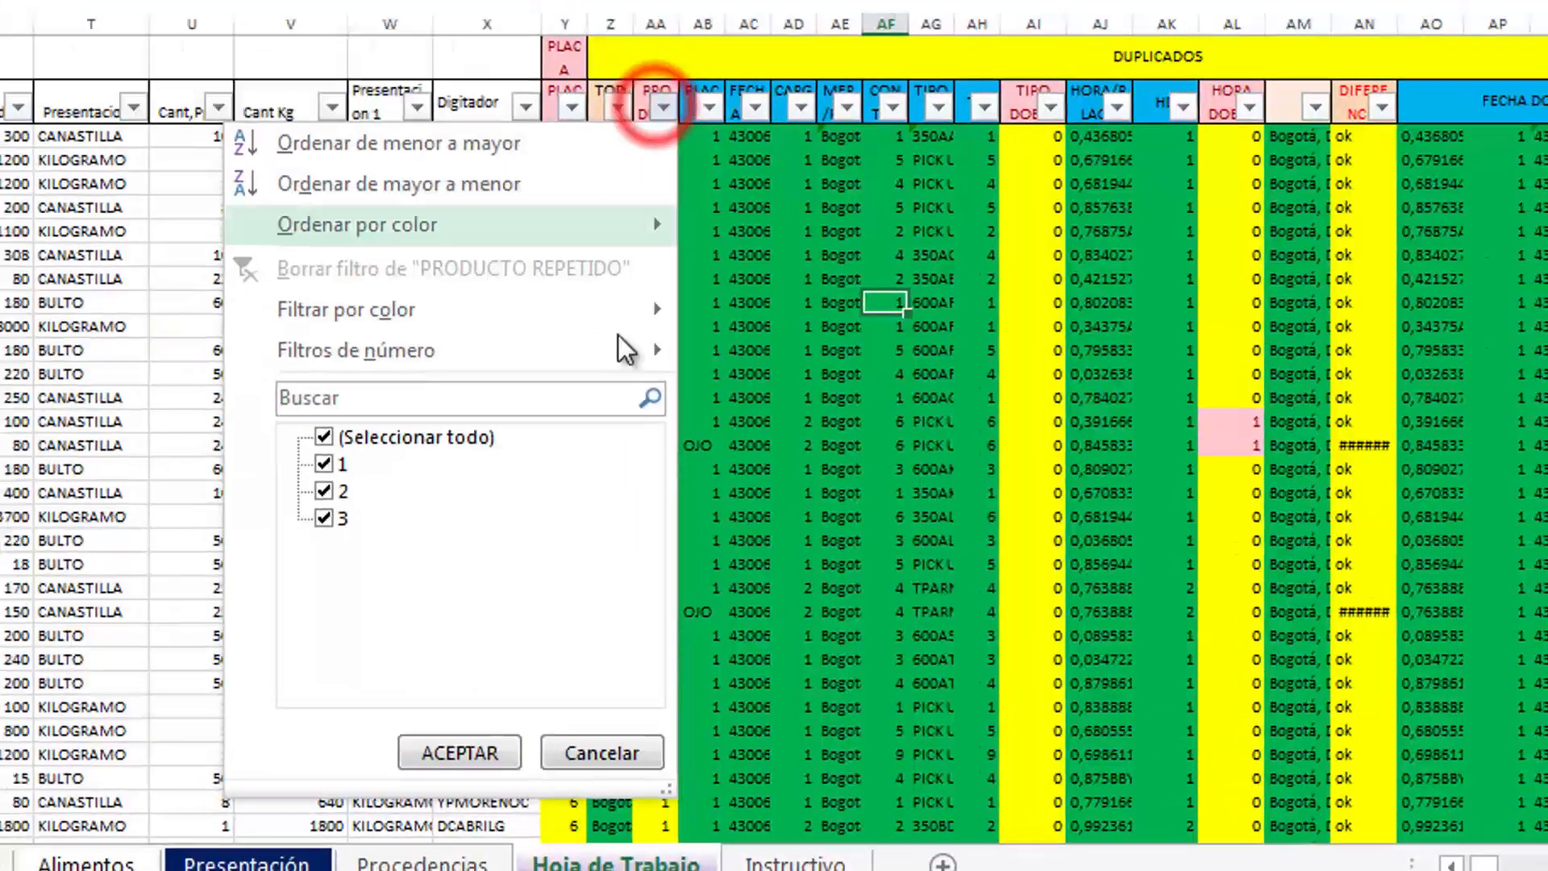
{"action": "left_click", "coordinate": [245, 442]}
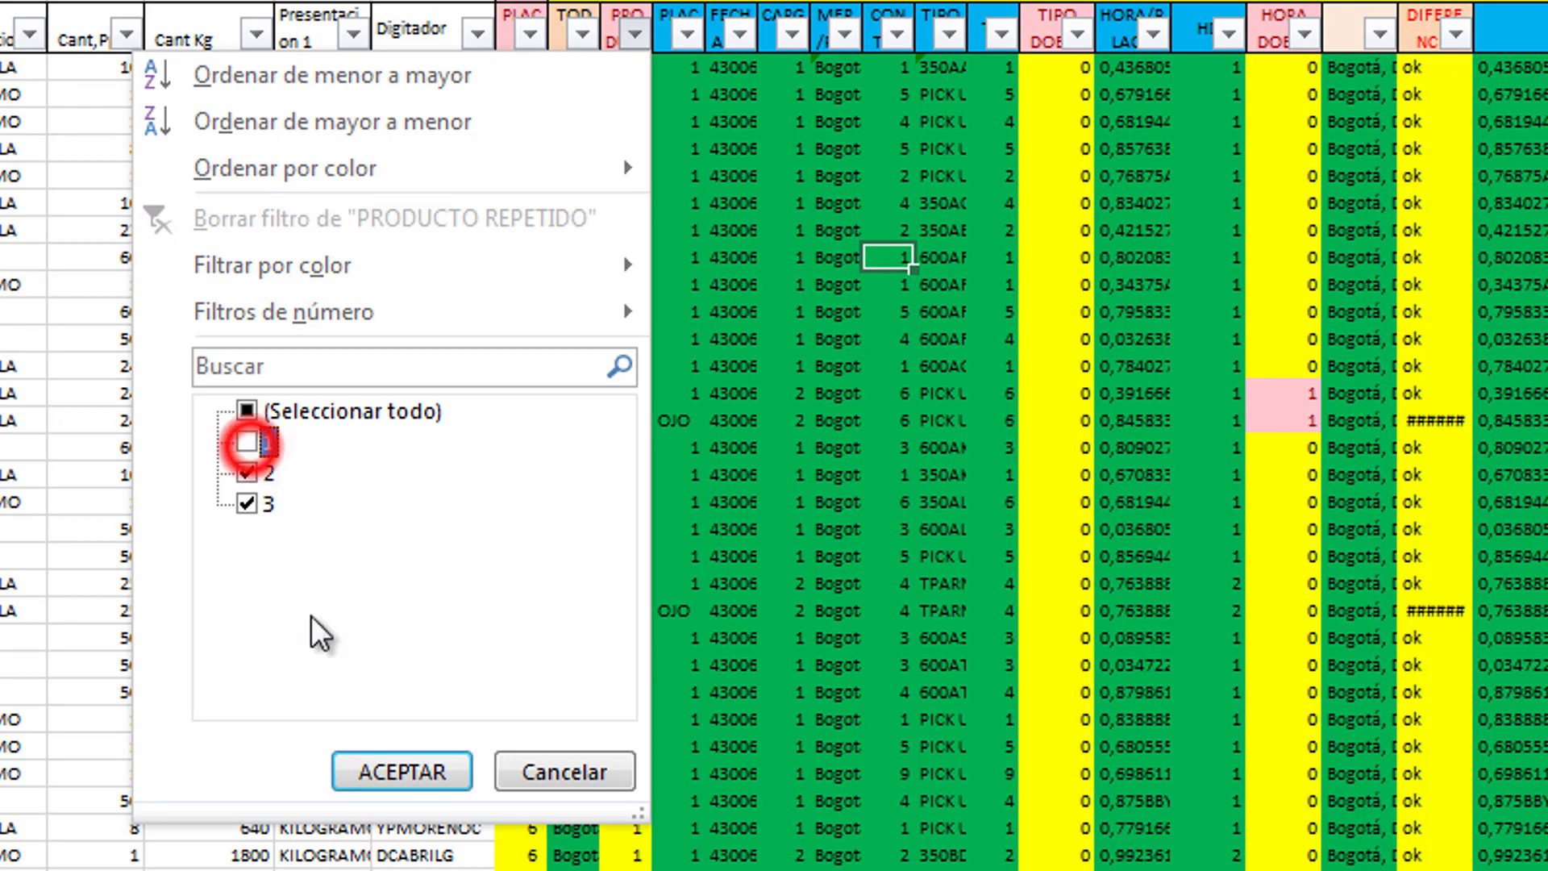
{"action": "left_click", "coordinate": [381, 771]}
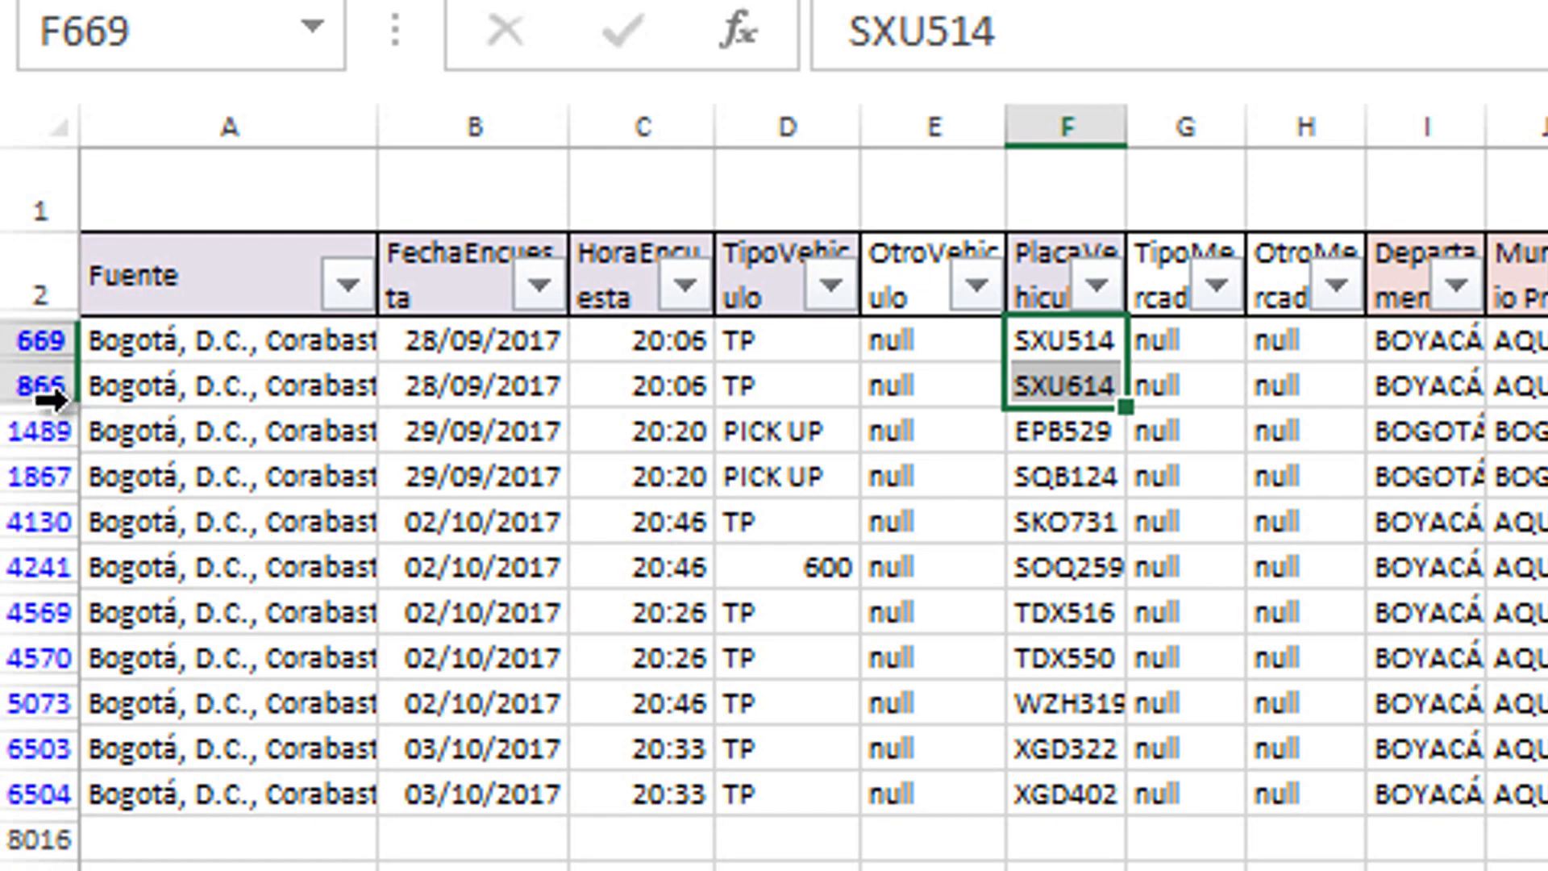
{"action": "left_click", "coordinate": [42, 389]}
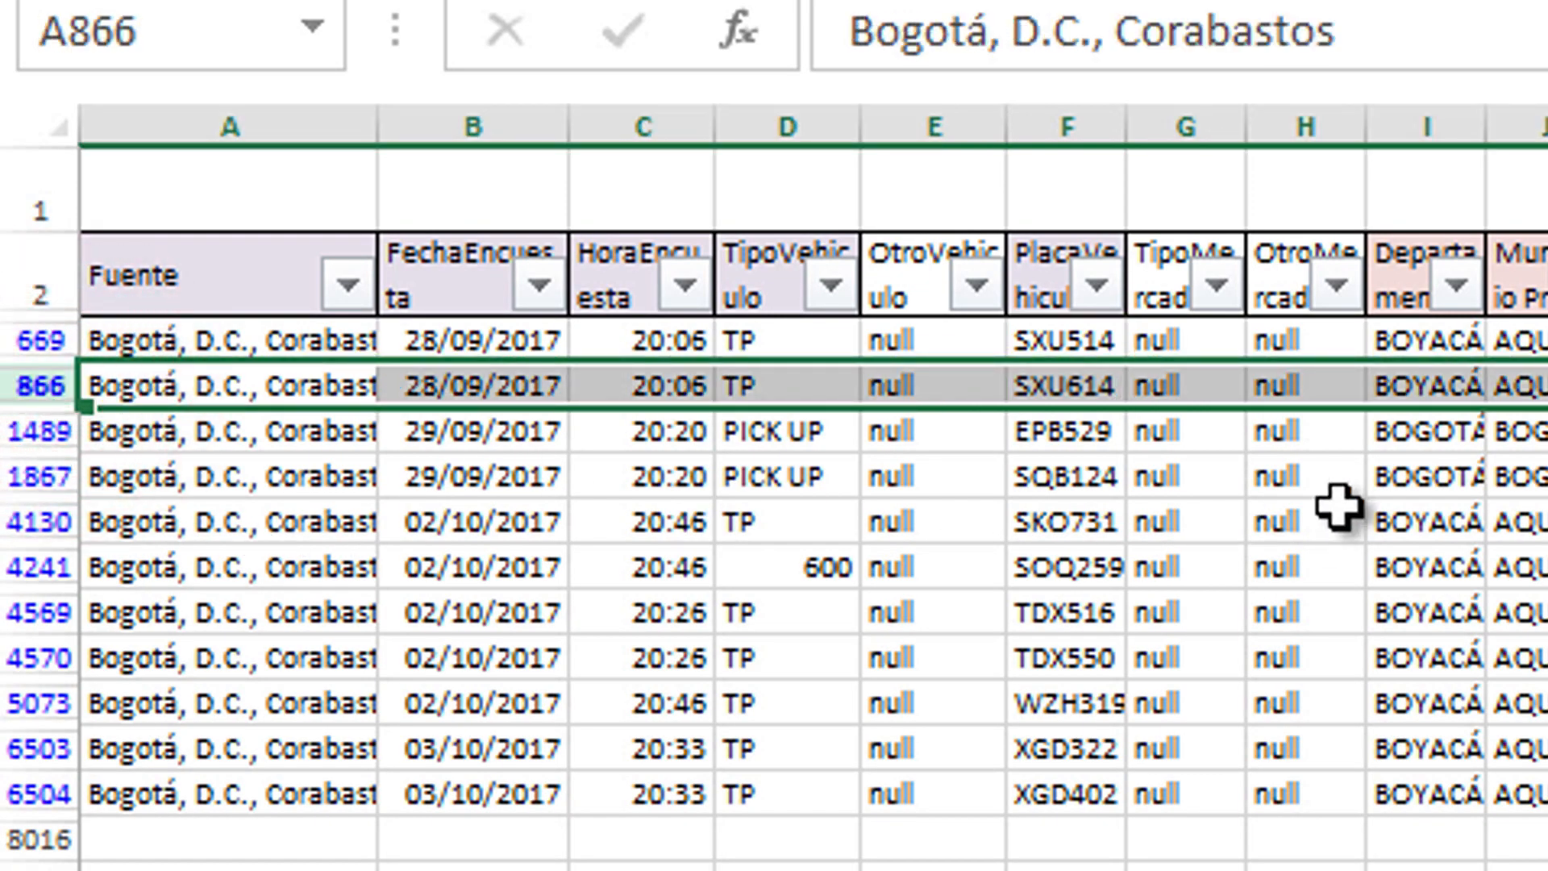
Delete the selected duplicate record in row 866.
{"action": "right_click", "coordinate": [1082, 300]}
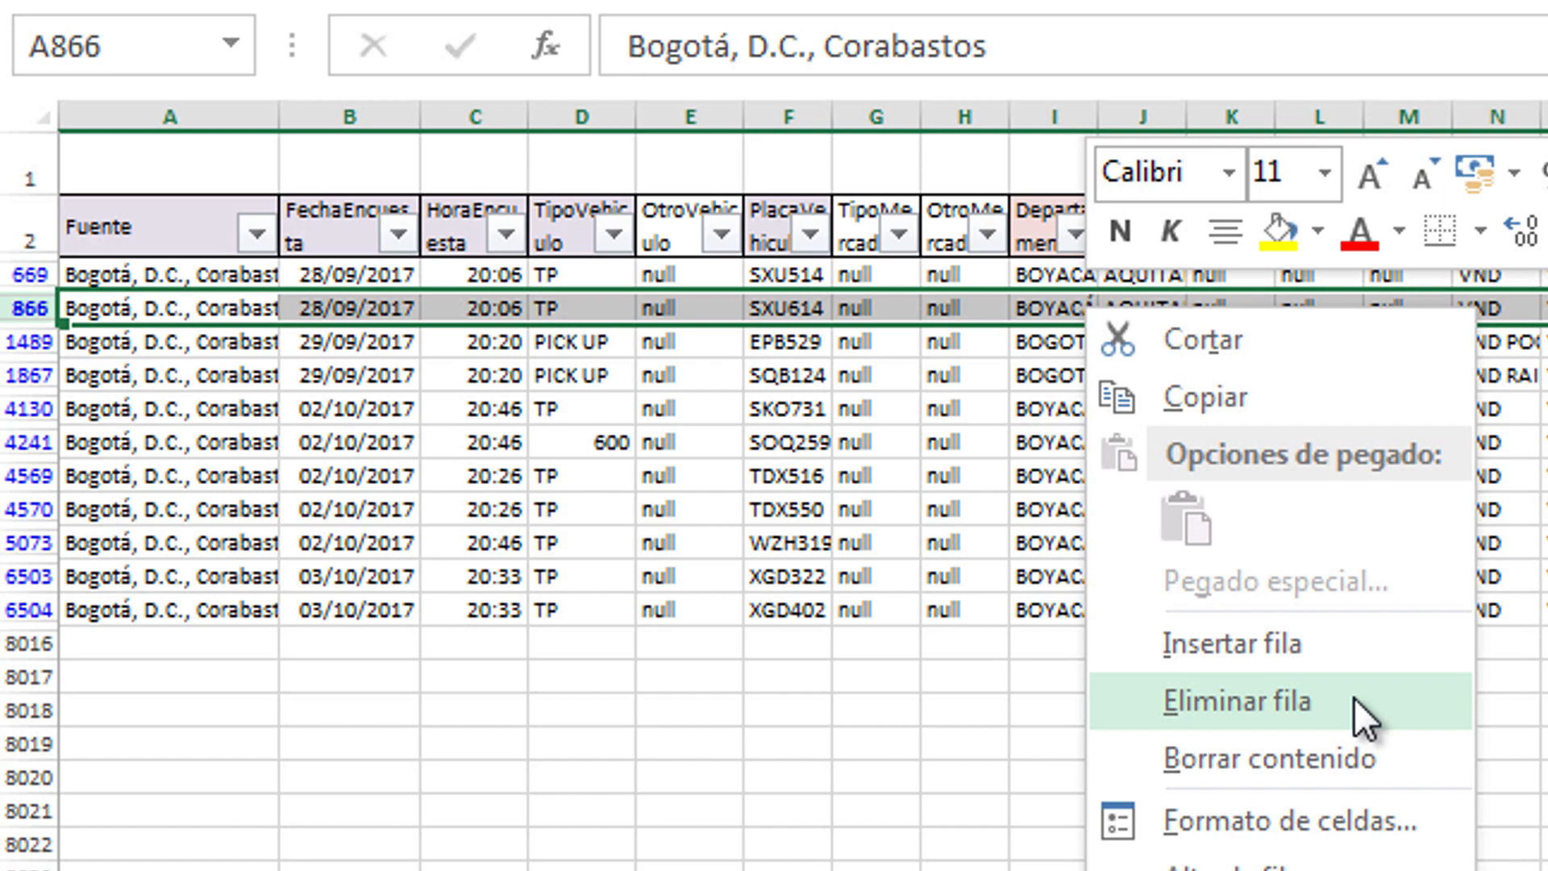
{"action": "left_click", "coordinate": [1353, 697]}
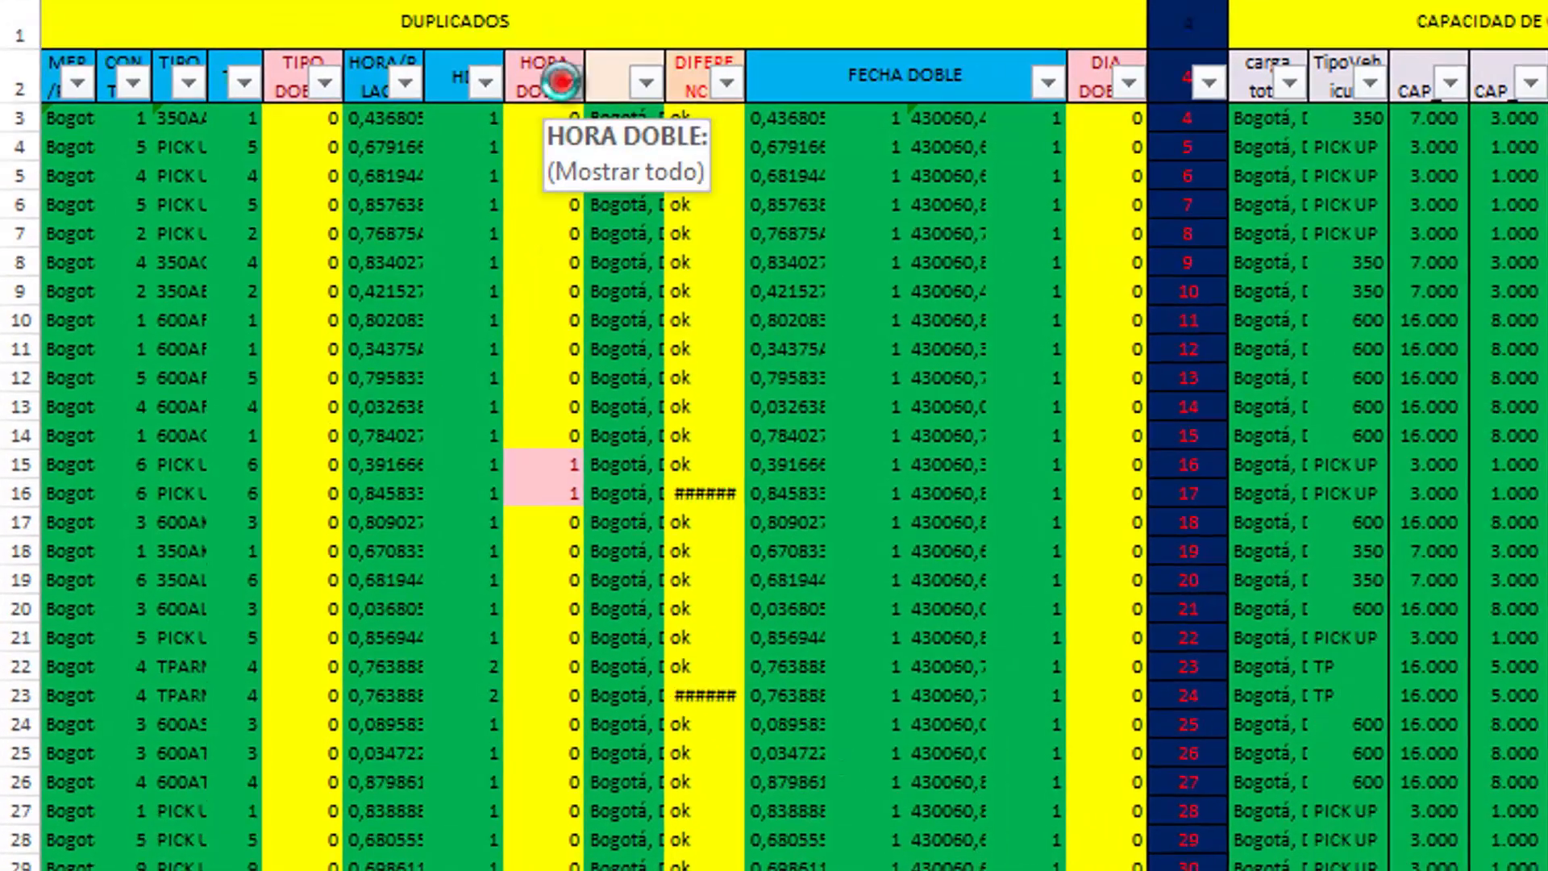
Filter HORA DOBLE to show only the values 1, 2, 3 and 4.
{"action": "left_click", "coordinate": [682, 609]}
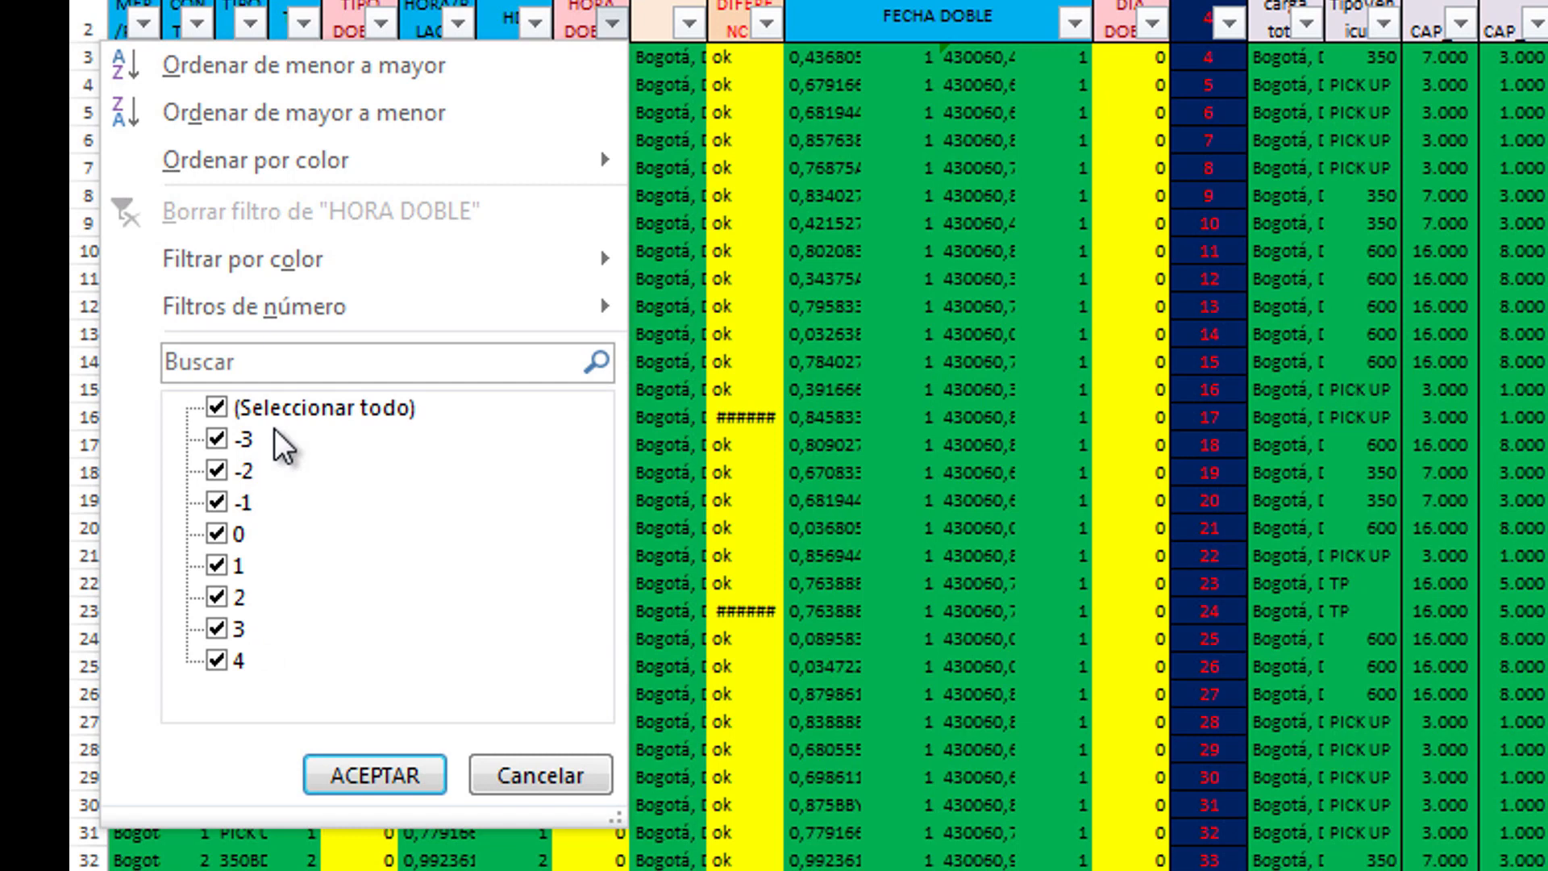
{"action": "left_click", "coordinate": [268, 412]}
{"action": "left_click", "coordinate": [235, 569]}
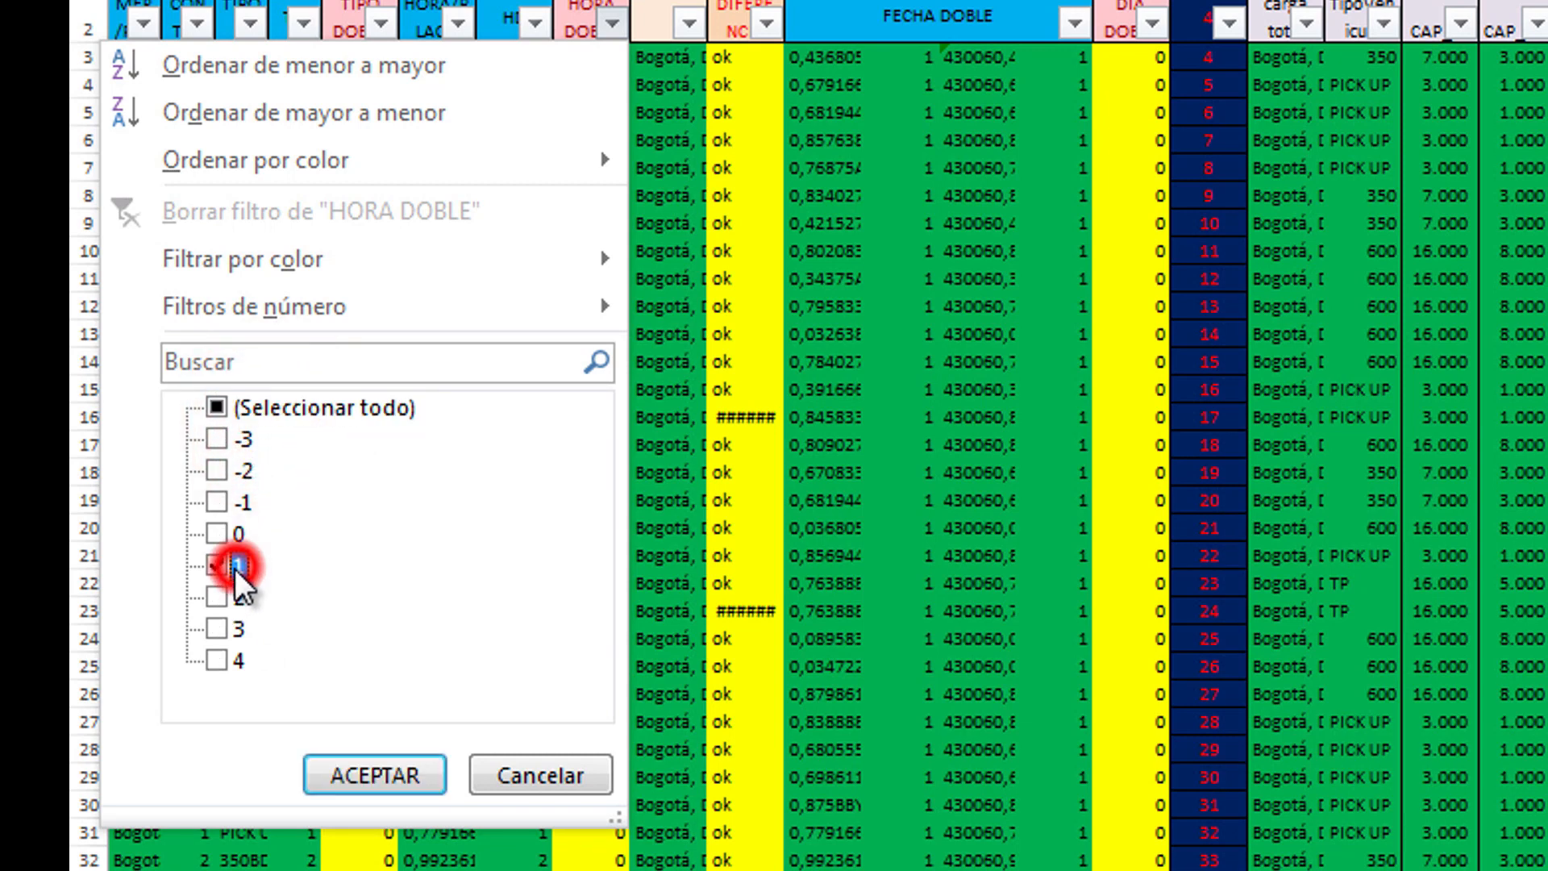
{"action": "left_click", "coordinate": [231, 607]}
{"action": "left_click", "coordinate": [235, 637]}
{"action": "left_click", "coordinate": [247, 660]}
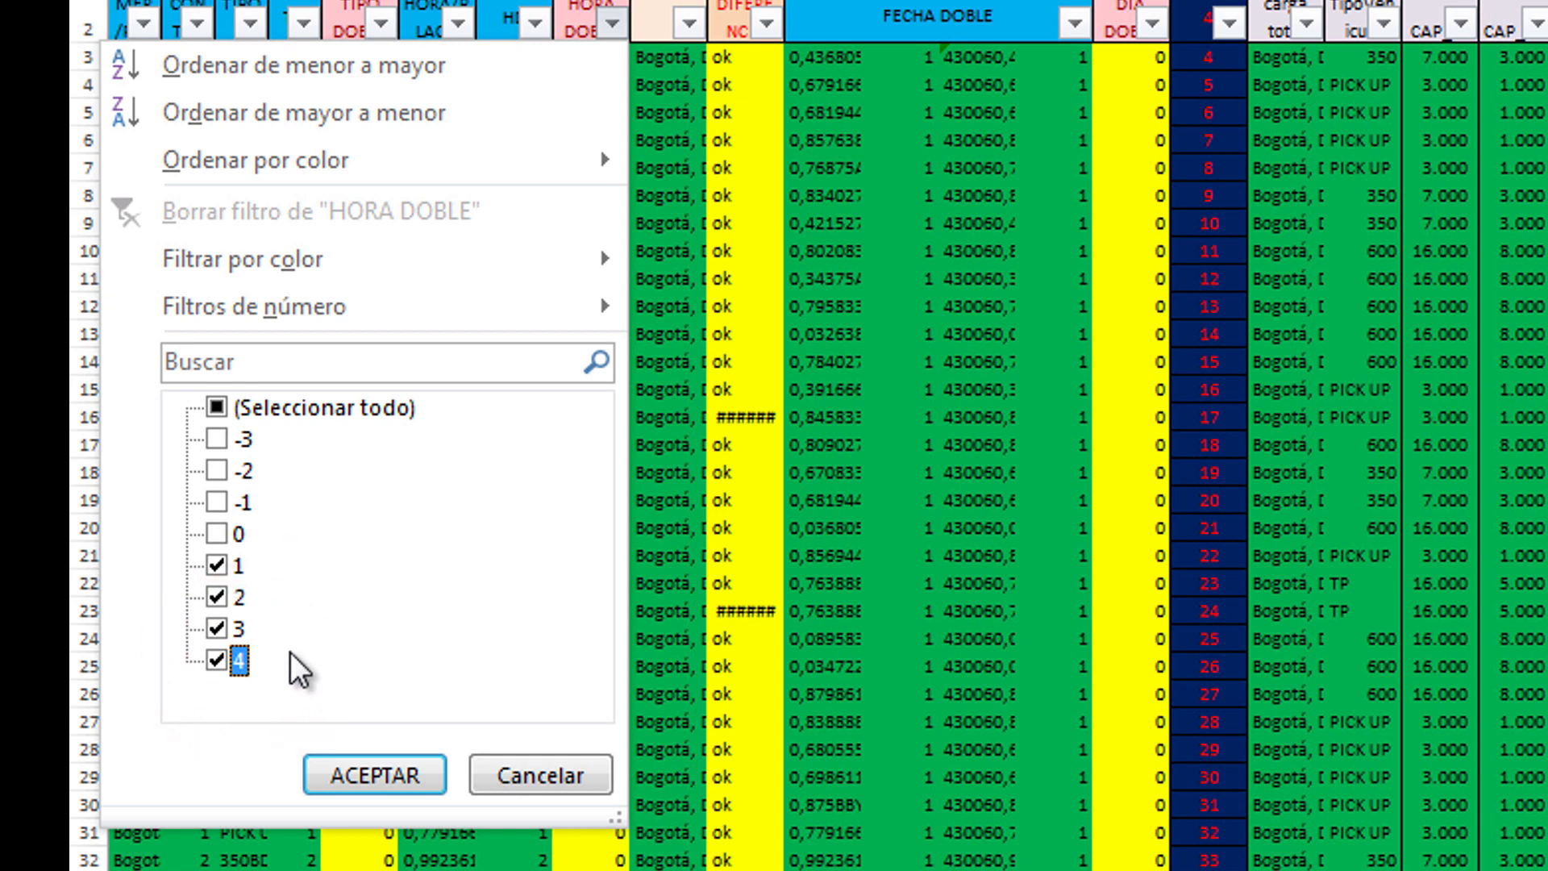
{"action": "left_click", "coordinate": [385, 774]}
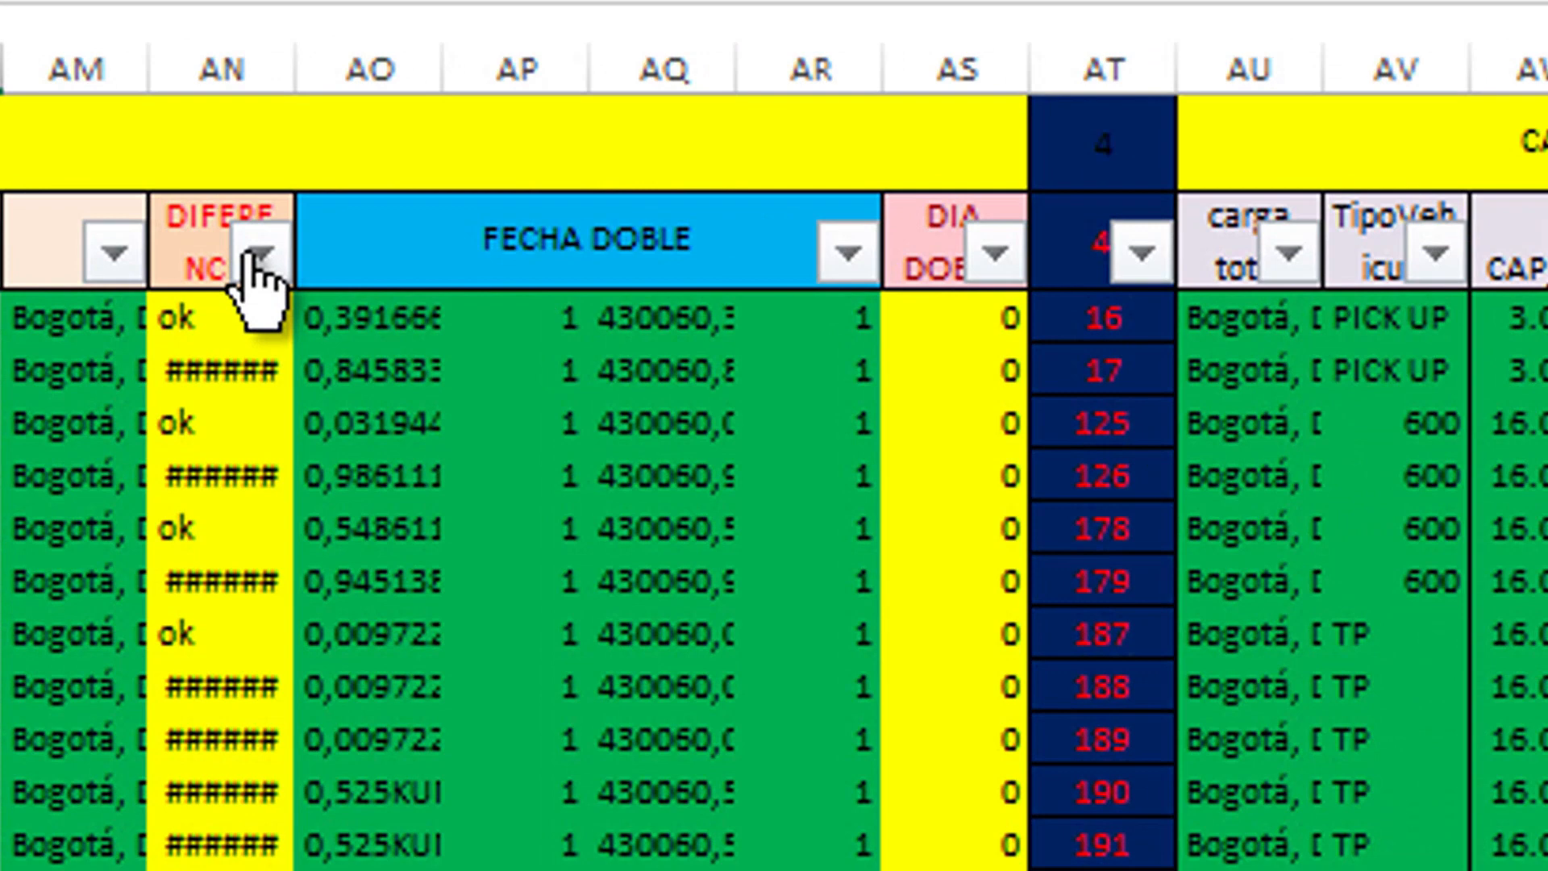
Filter DIFERENCIA HORA to only 00:47:00, 00:51:00, 01:07:00, 01:15:00 and 01:45:00.
{"action": "left_click", "coordinate": [259, 252]}
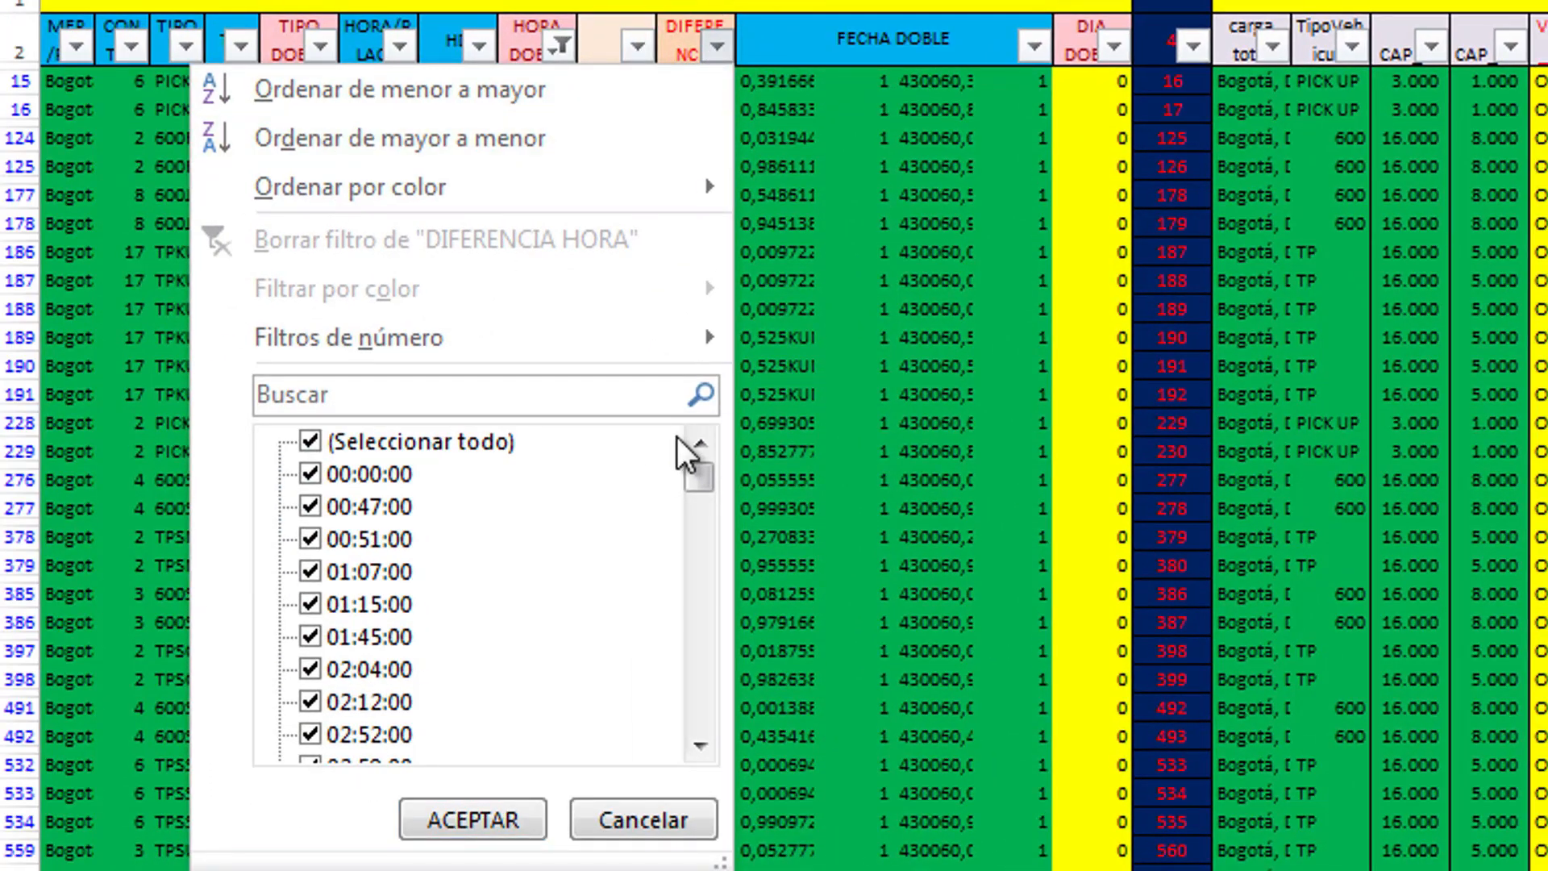
{"action": "left_click", "coordinate": [339, 480]}
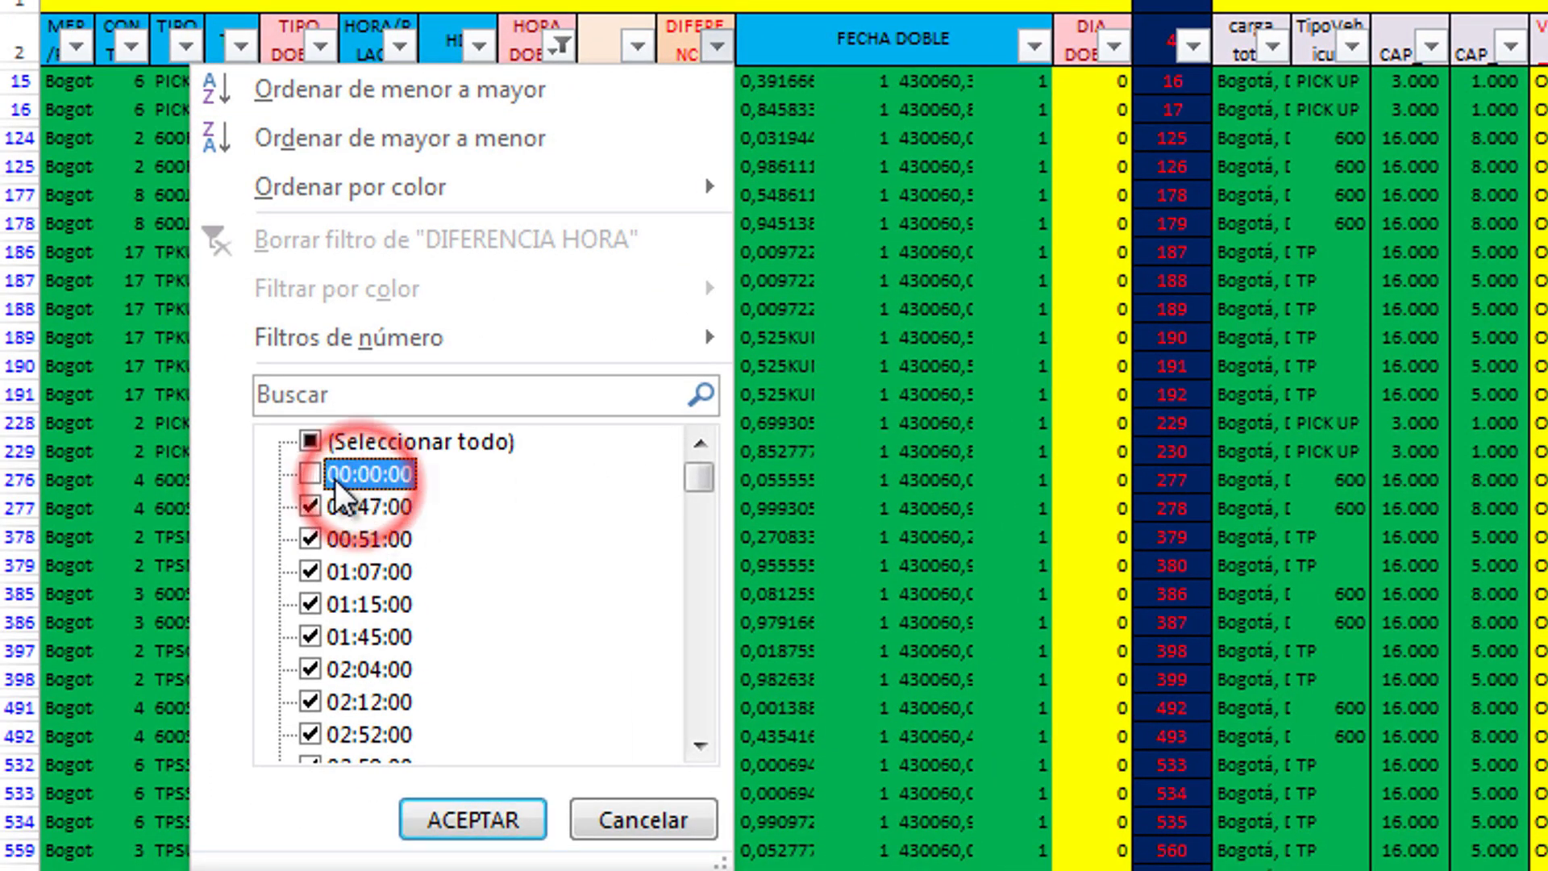
{"action": "left_click", "coordinate": [355, 442]}
{"action": "left_click", "coordinate": [356, 444]}
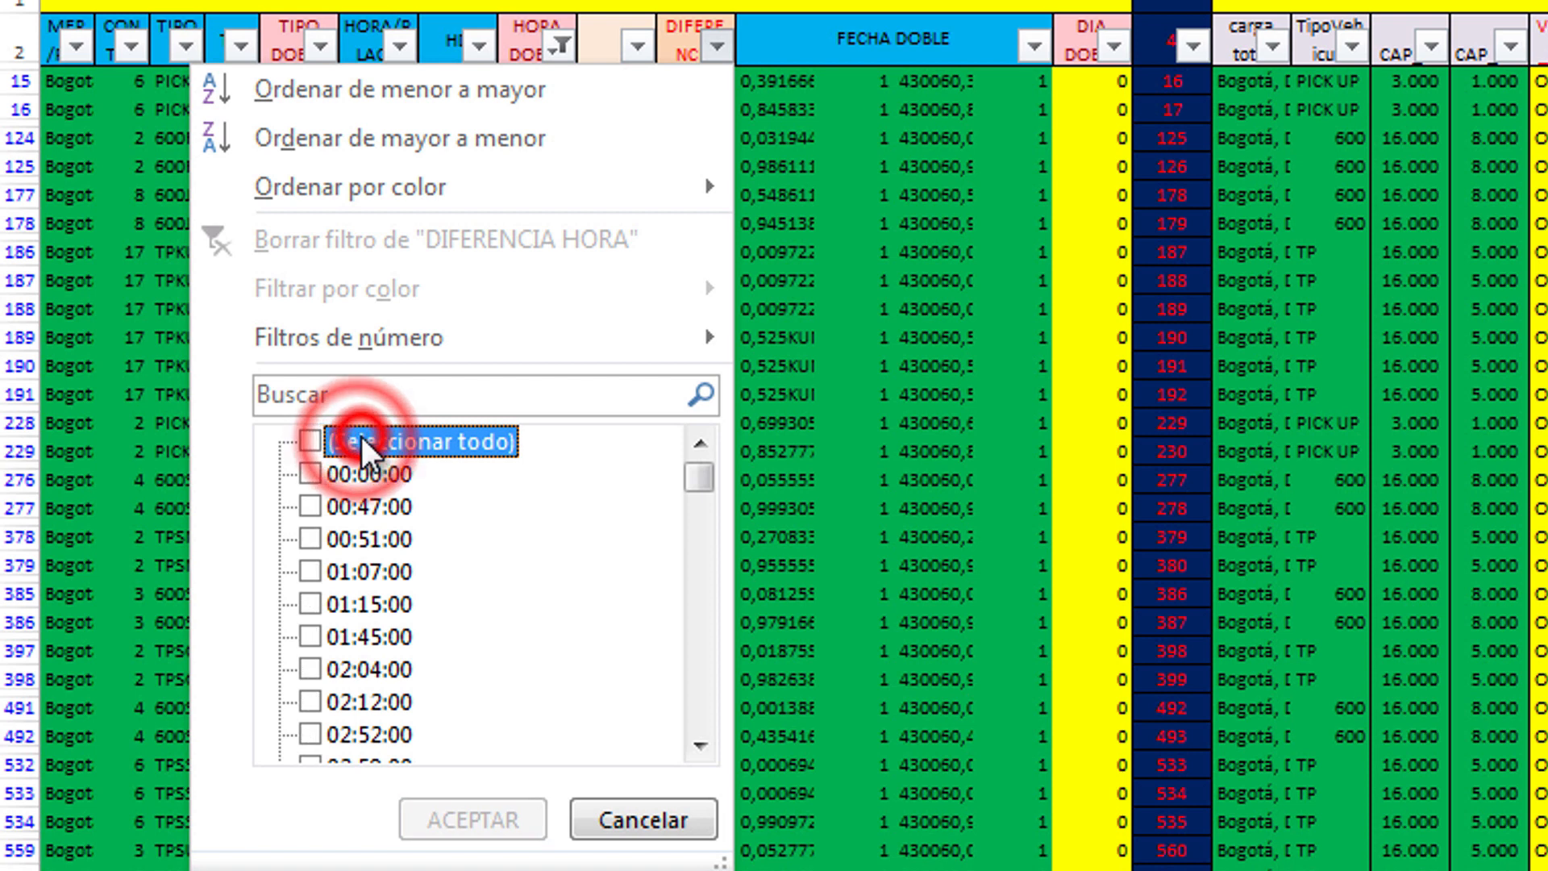
{"action": "left_click", "coordinate": [354, 508]}
{"action": "left_click", "coordinate": [357, 538]}
{"action": "left_click", "coordinate": [355, 571]}
{"action": "left_click", "coordinate": [364, 605]}
{"action": "left_click", "coordinate": [392, 637]}
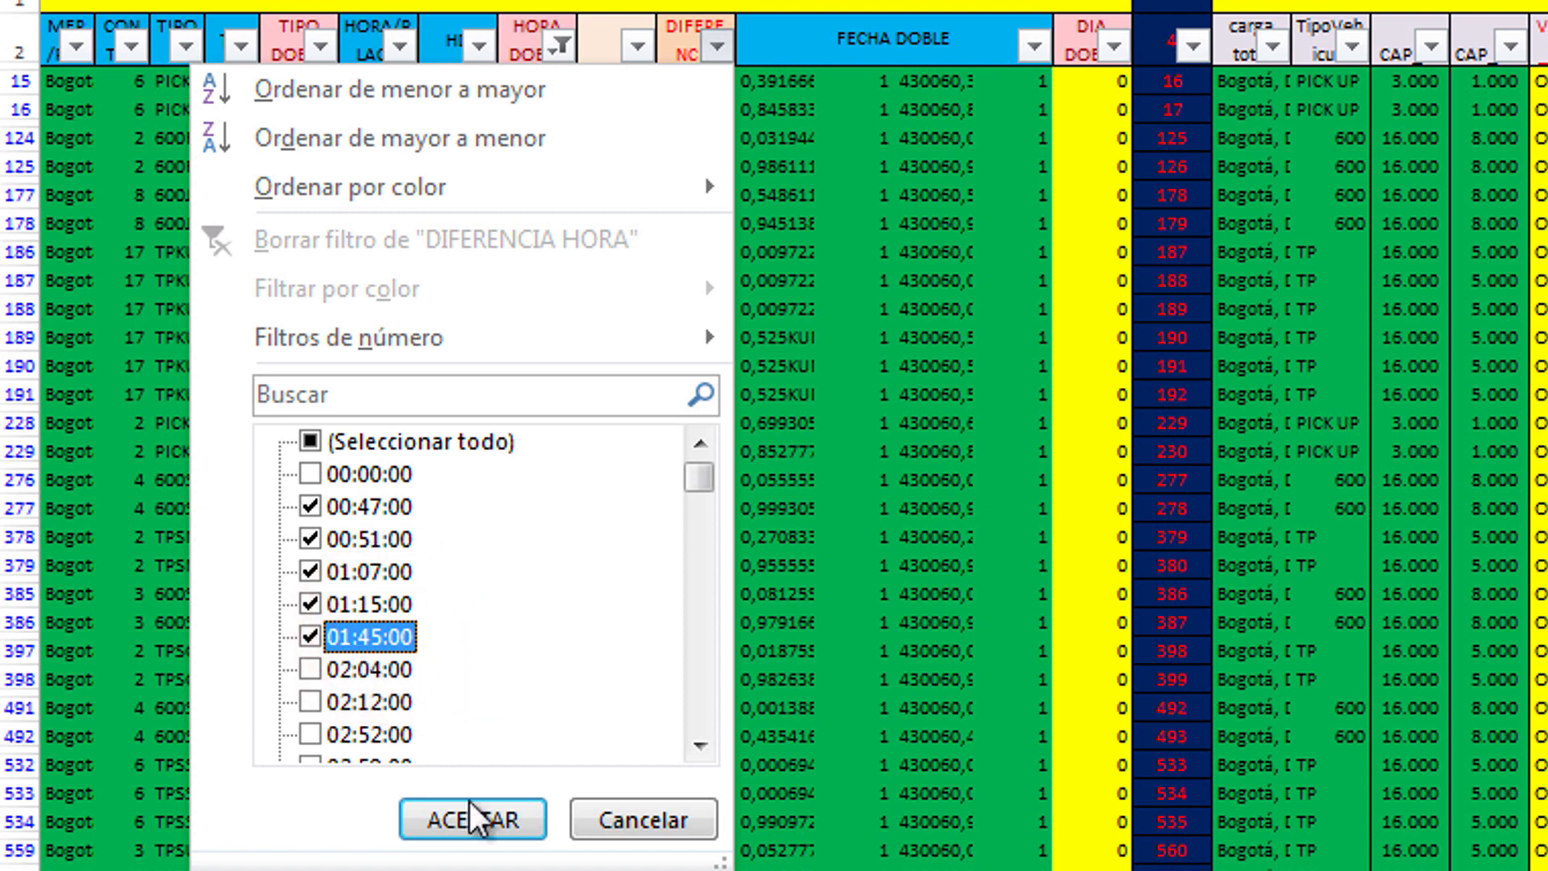
{"action": "left_click", "coordinate": [485, 830]}
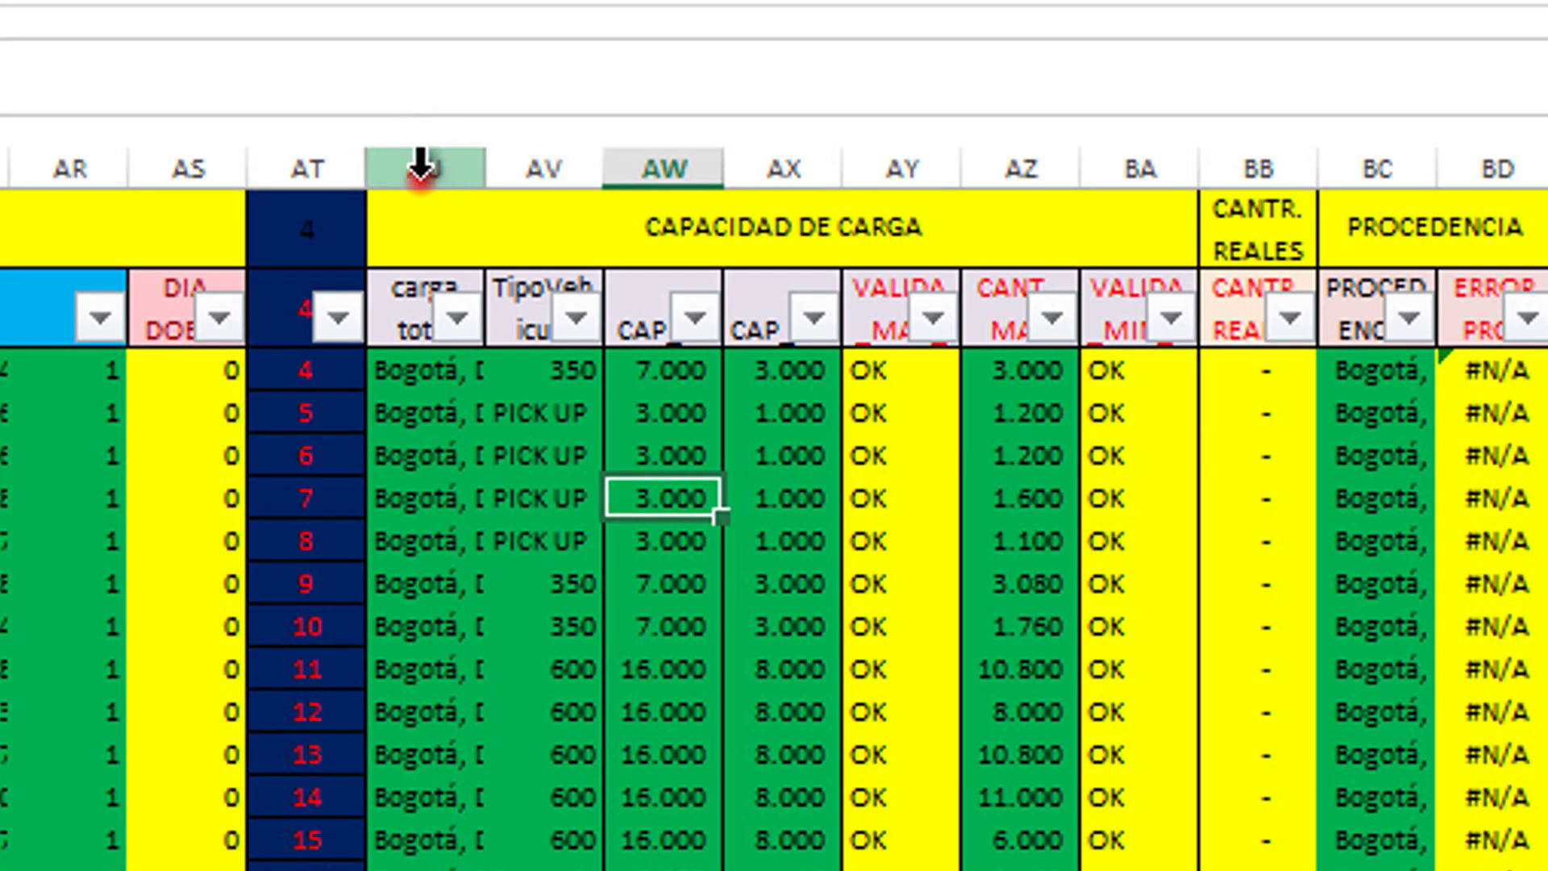
Select the CAPACIDAD DE CARGA columns AU to BA for review, followed by only the validation columns AY and BA.
{"action": "left_click_drag", "start_coordinate": [420, 165], "coordinate": [1137, 172]}
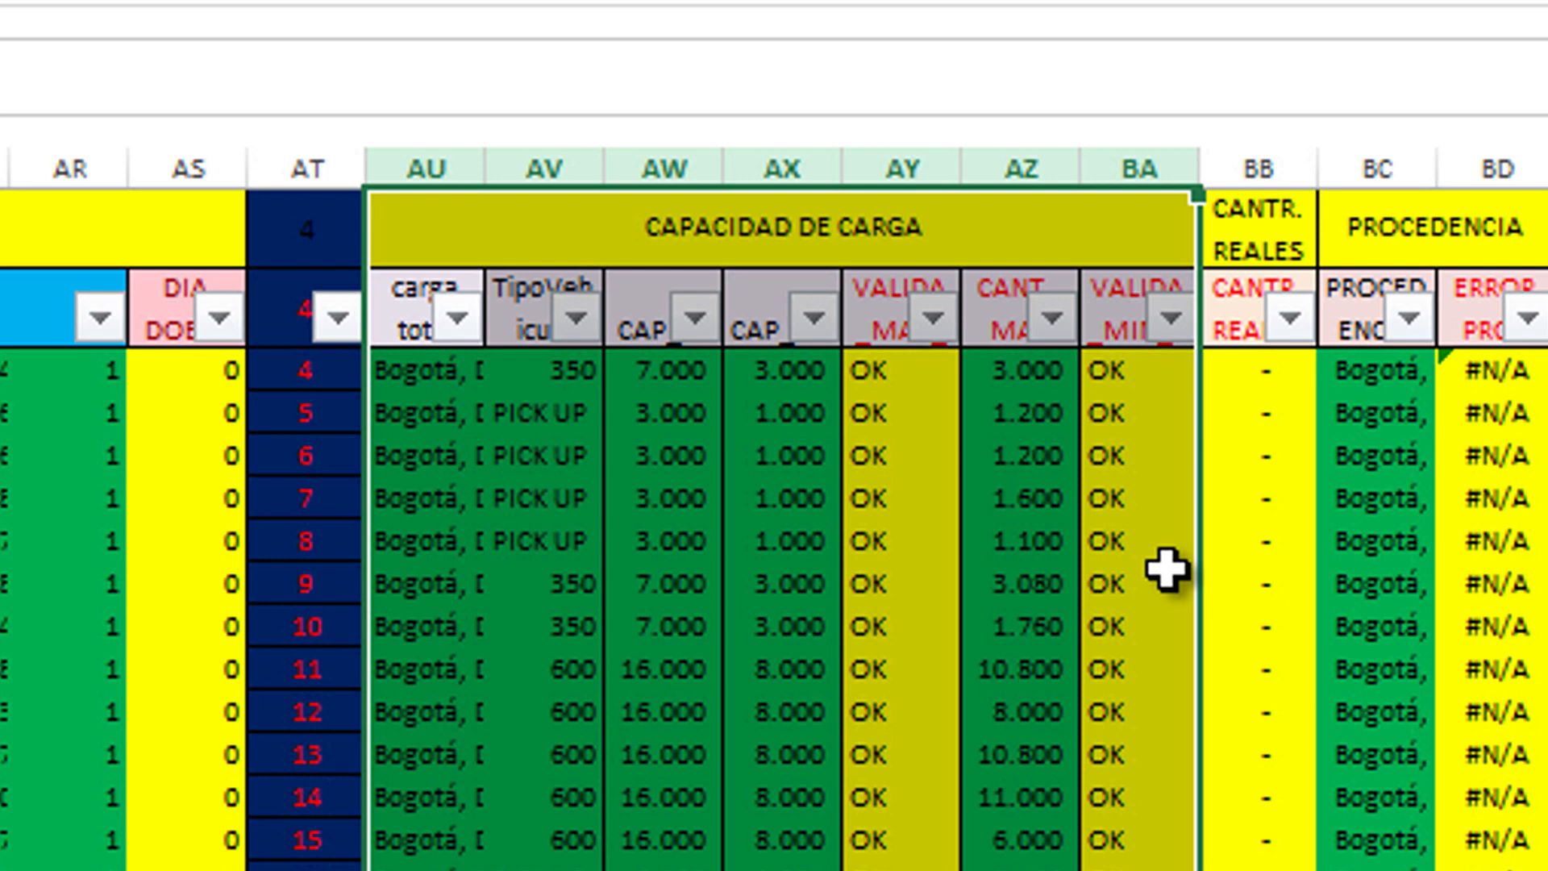
{"action": "left_click", "coordinate": [1237, 569]}
{"action": "left_click", "coordinate": [897, 165]}
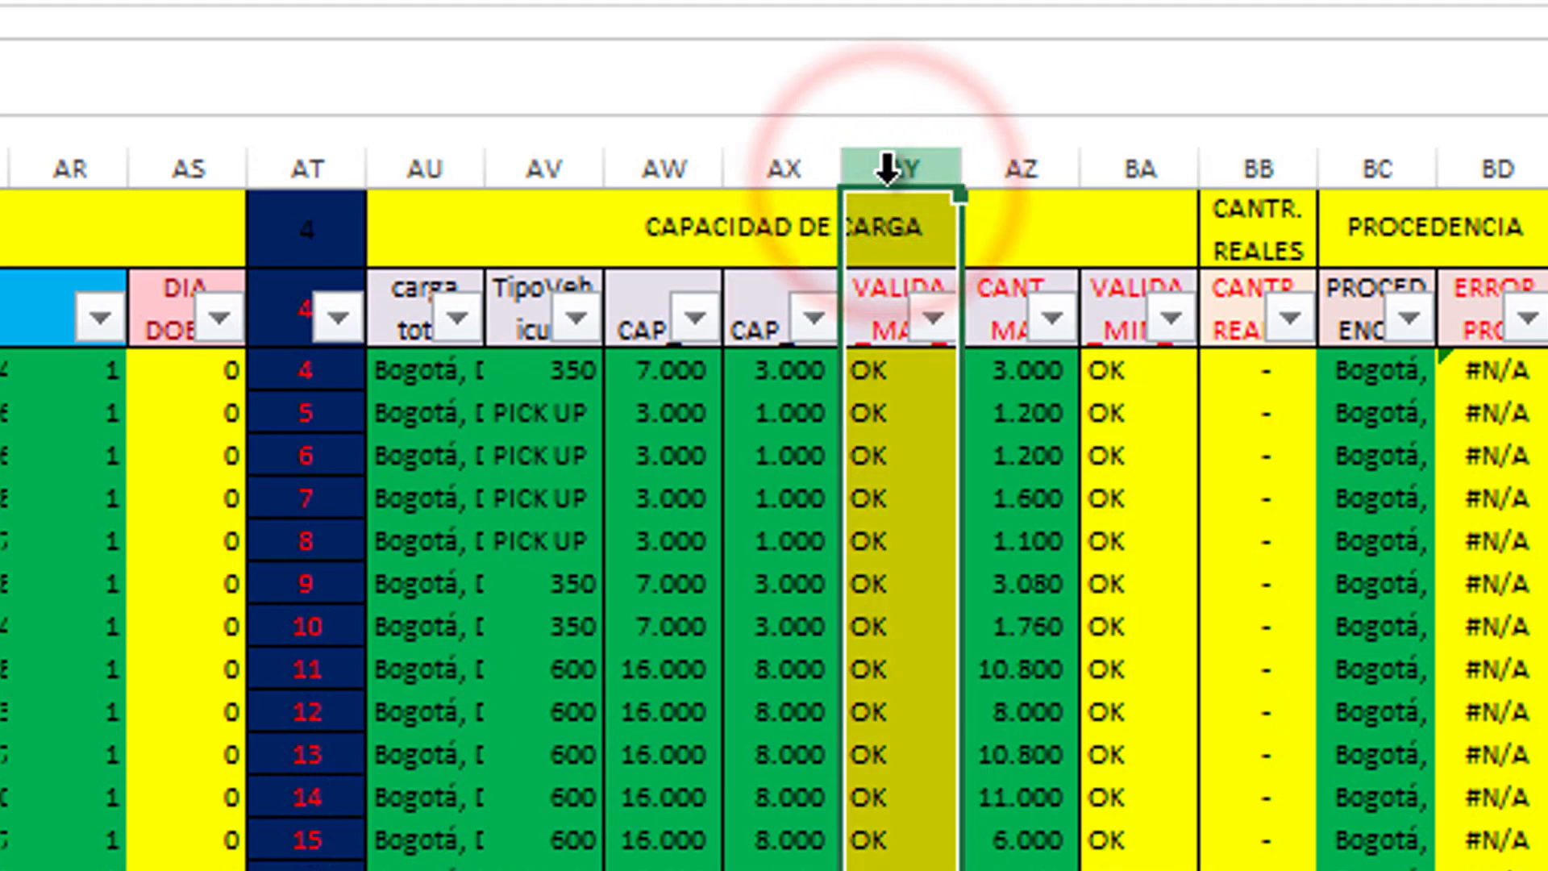
{"action": "left_click", "coordinate": [1141, 165], "text": "ctrl"}
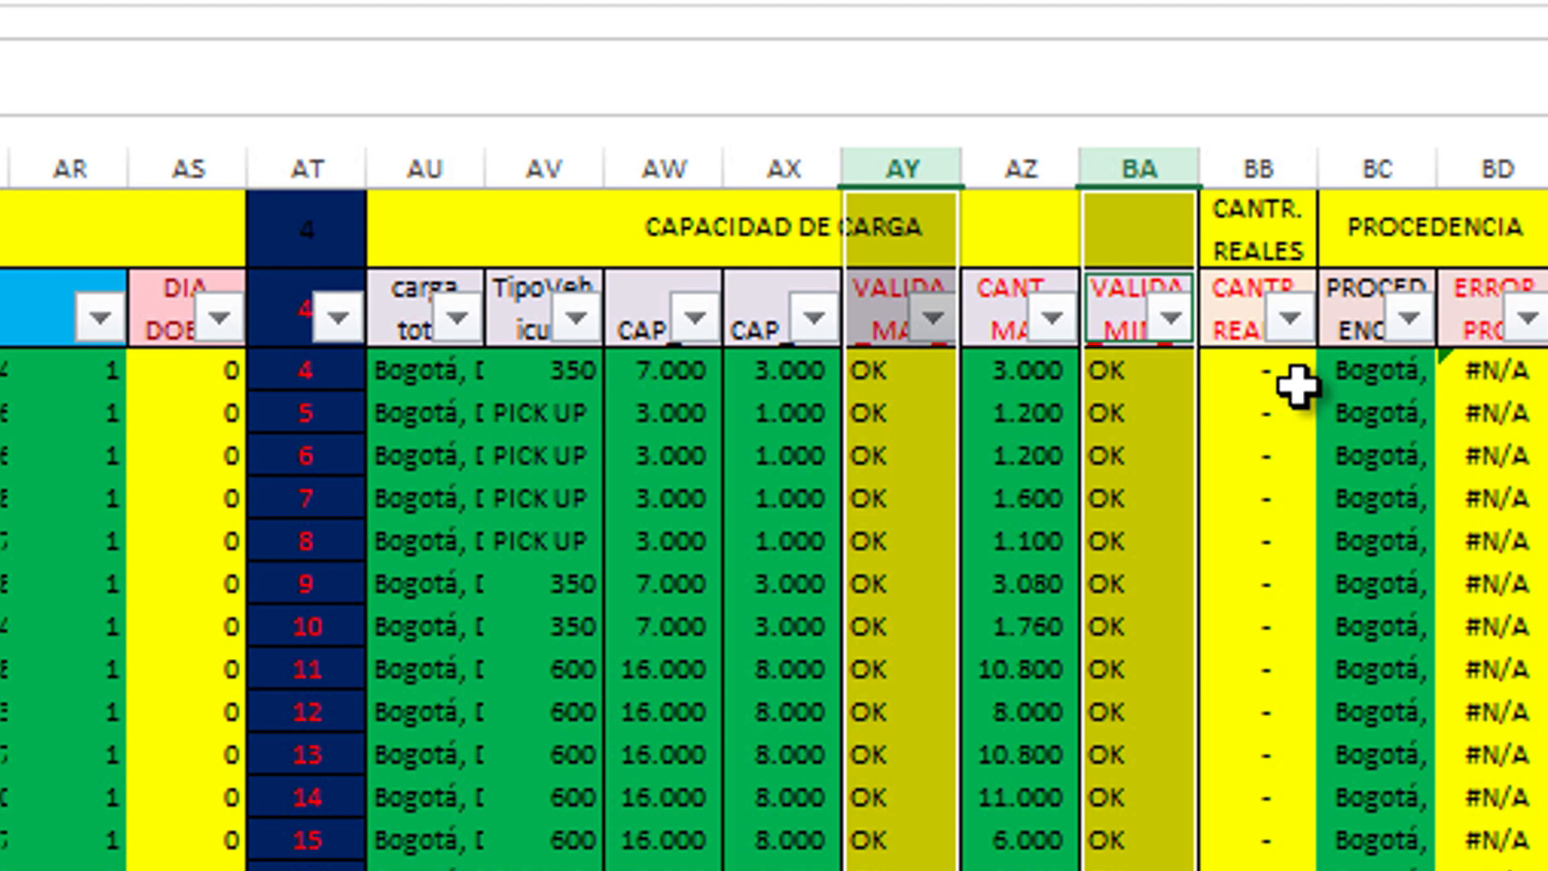
{"action": "left_click", "coordinate": [1294, 413]}
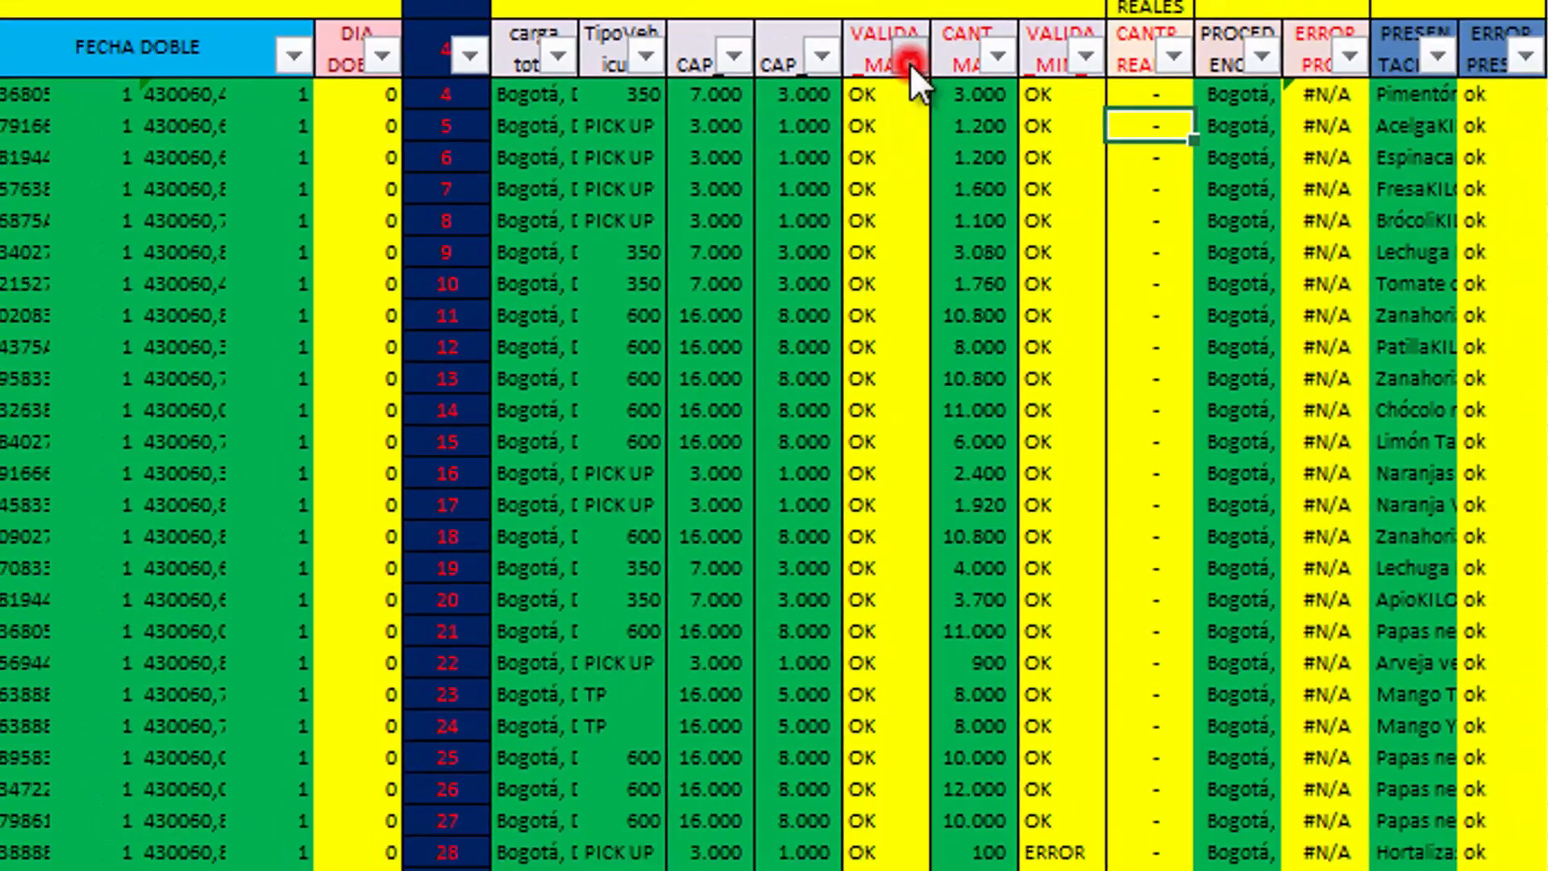
Filter VALIDA_MAX_CAP to show only the ERROR records.
{"action": "left_click", "coordinate": [935, 323]}
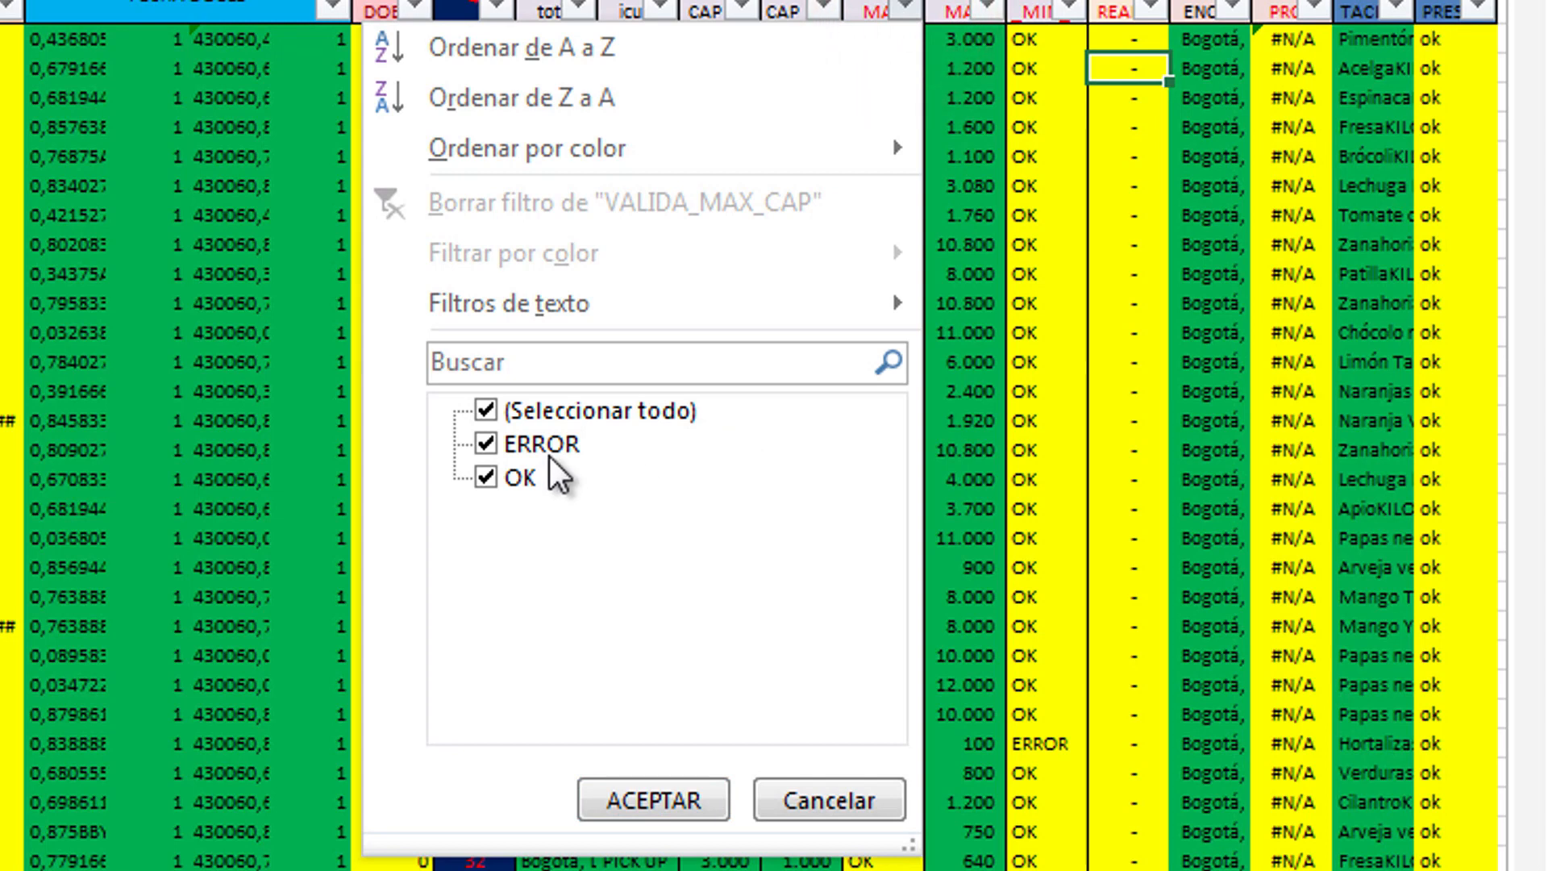
{"action": "left_click", "coordinate": [520, 479]}
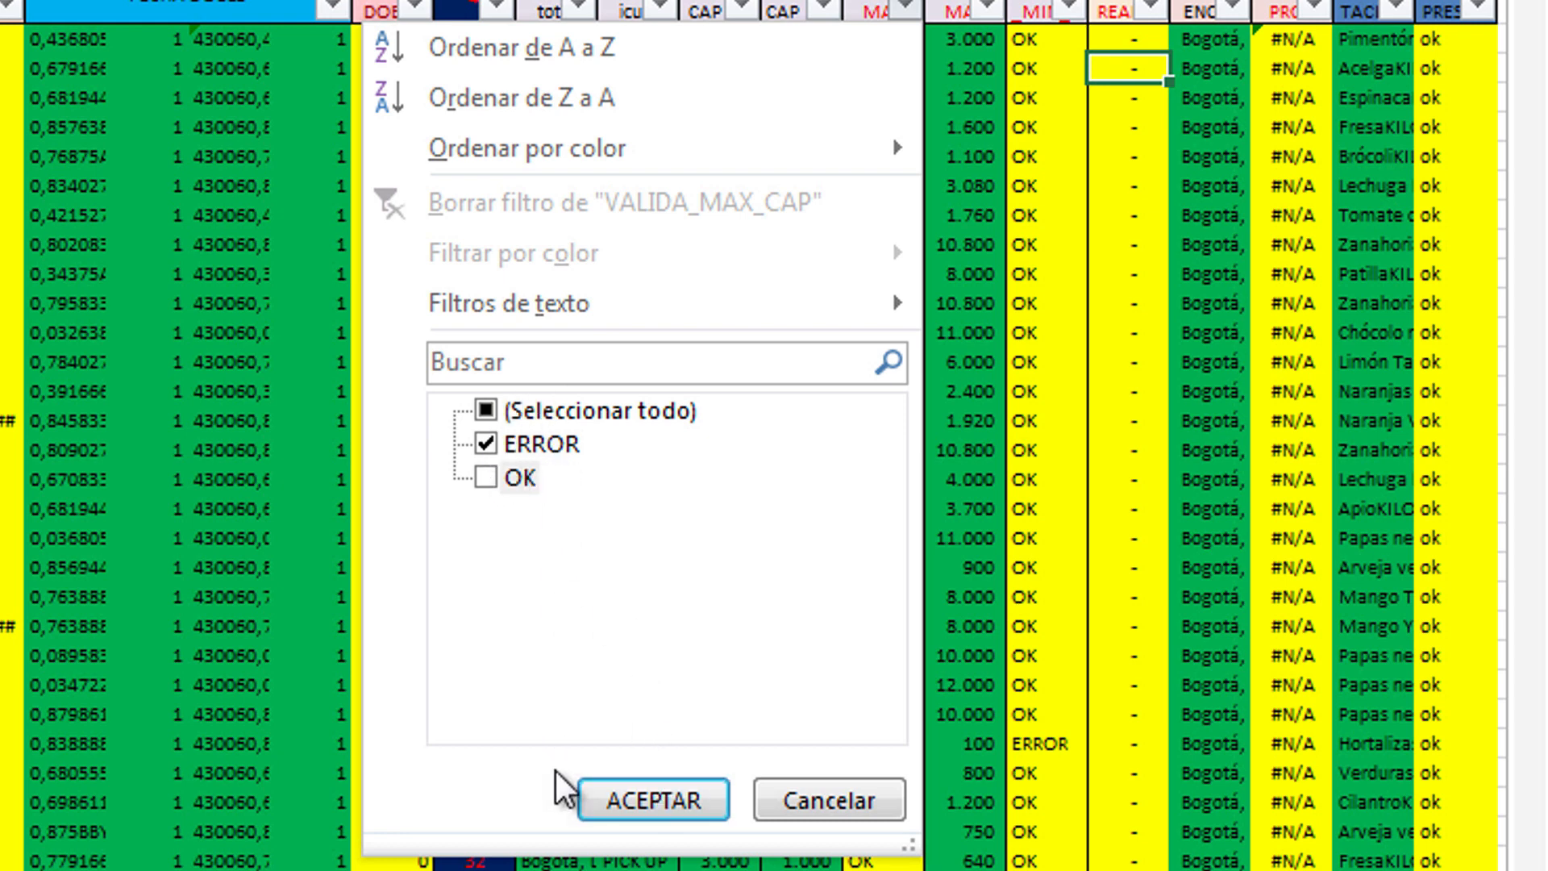
{"action": "left_click", "coordinate": [654, 801]}
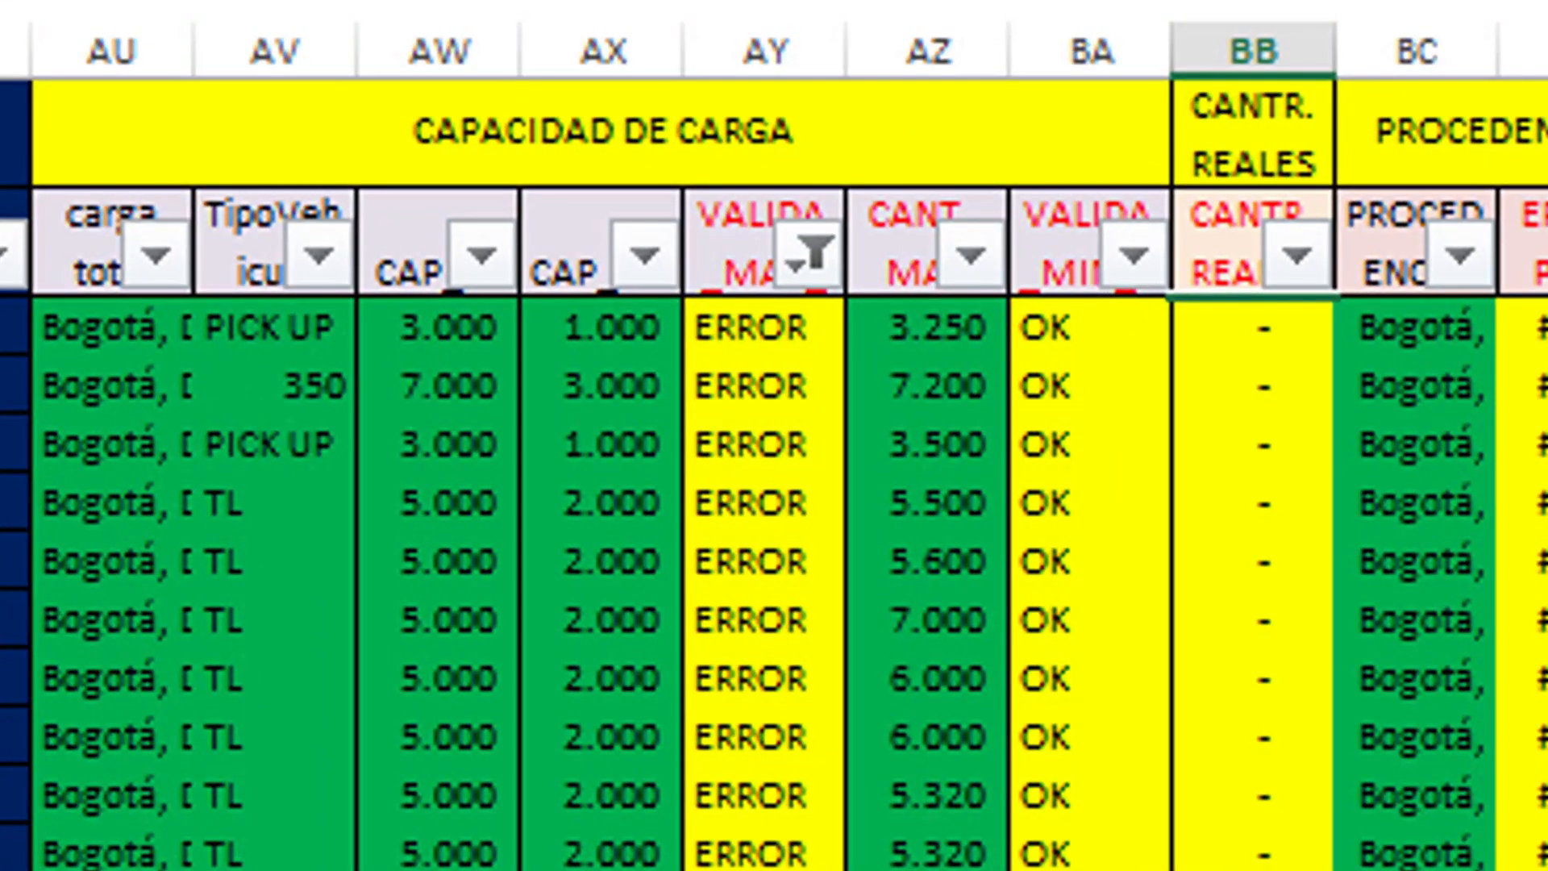
{"action": "left_click", "coordinate": [779, 776]}
{"action": "key", "text": "Left"}
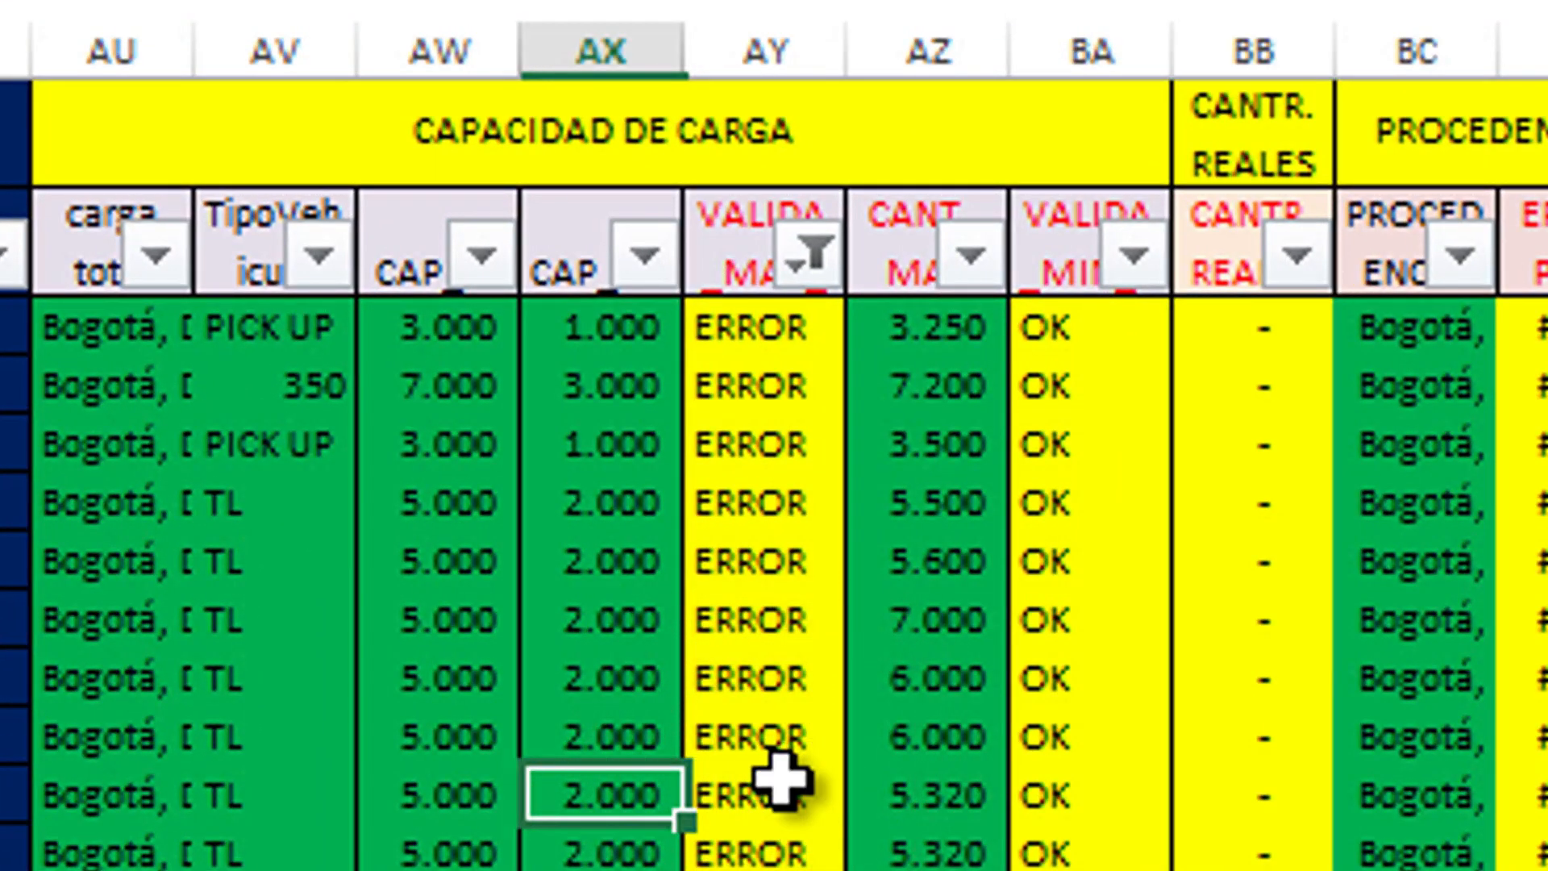
Filter VALIDA_MIN_CAP to show only the ERROR records.
{"action": "left_click", "coordinate": [1134, 255]}
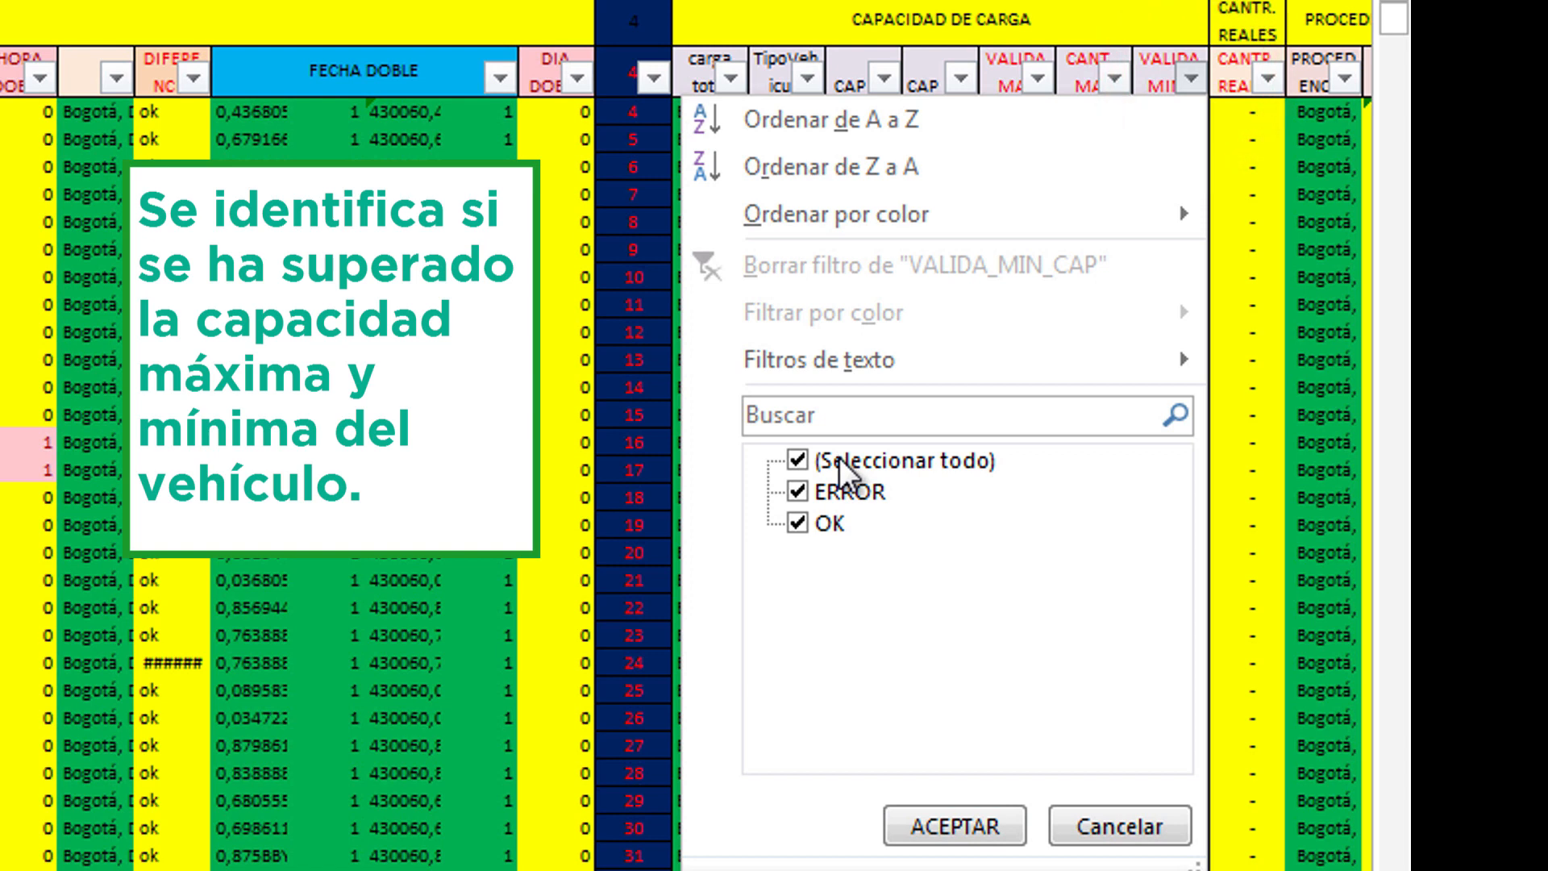
{"action": "left_click", "coordinate": [810, 526]}
{"action": "left_click", "coordinate": [961, 816]}
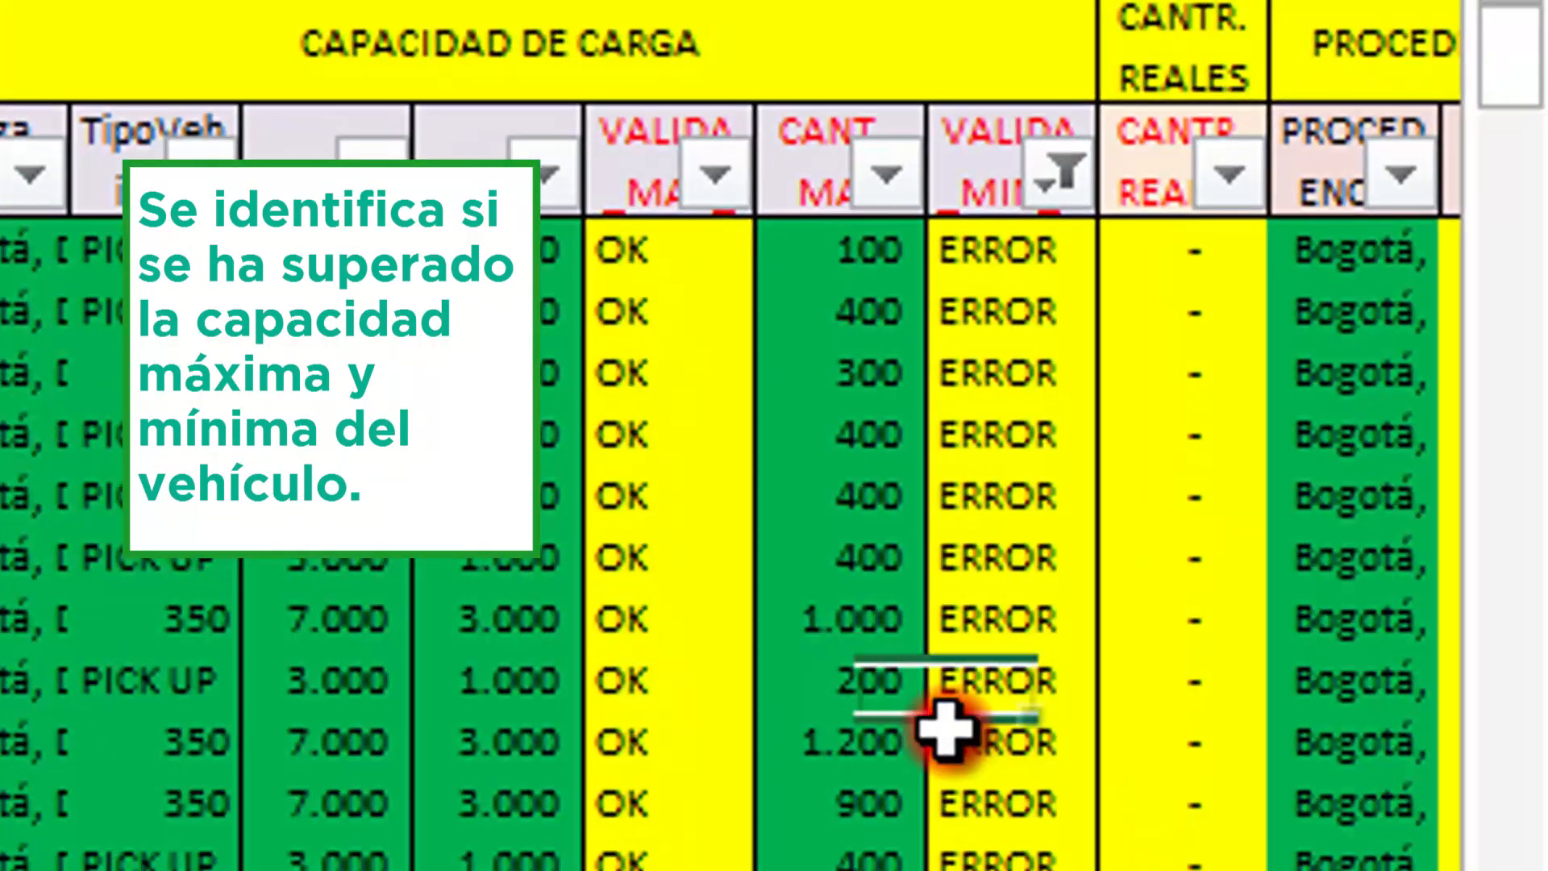
{"action": "left_click", "coordinate": [944, 729]}
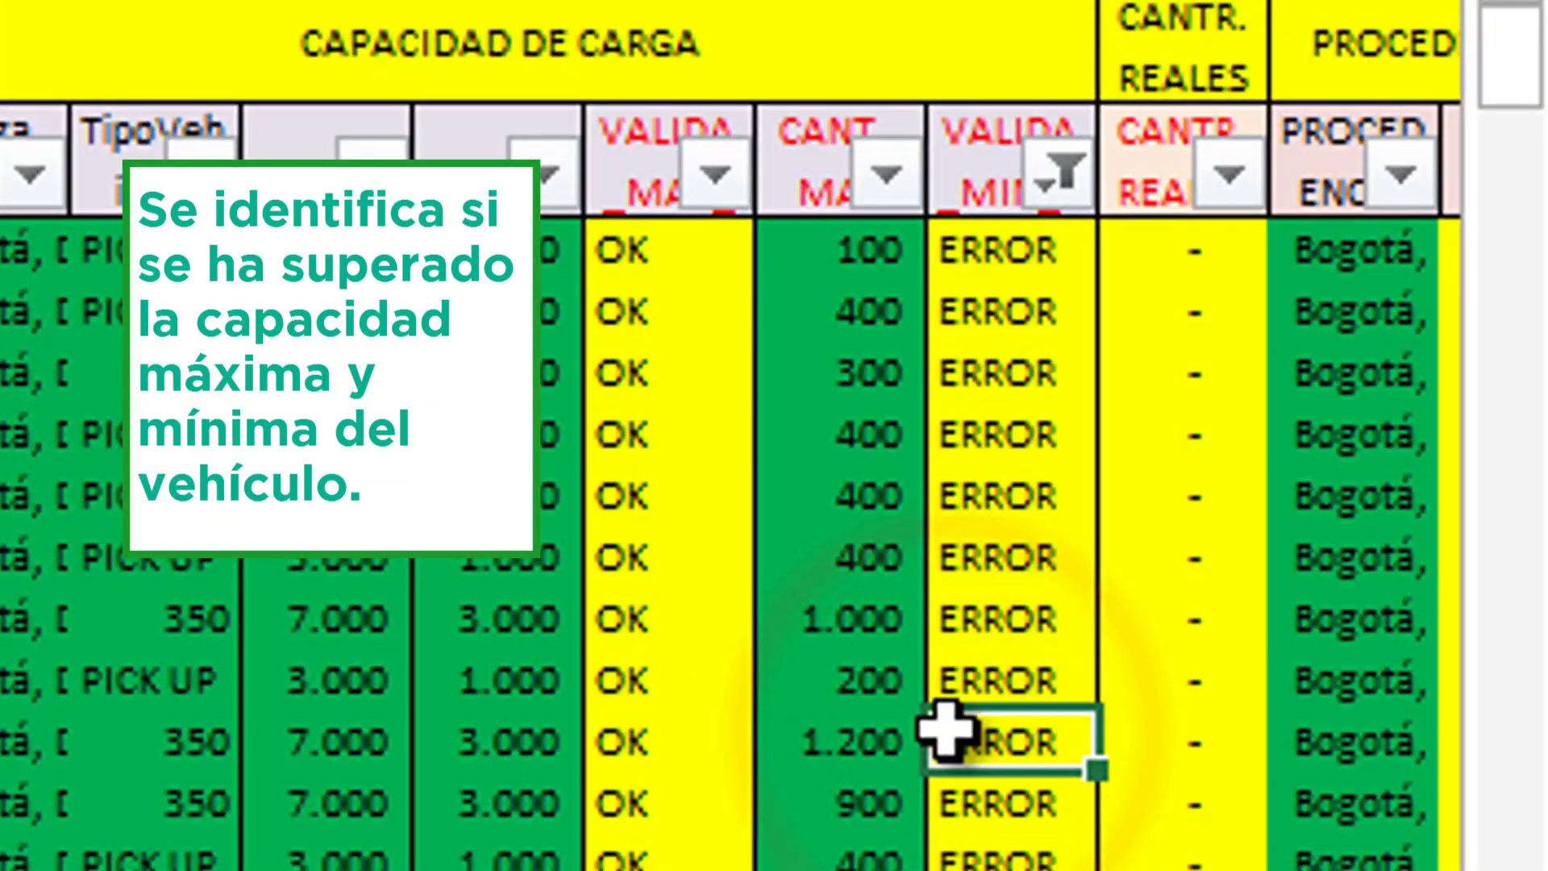
Read the remarks in observations column N for the filtered capacity errors, going down from row 130.
{"action": "left_click", "coordinate": [762, 347]}
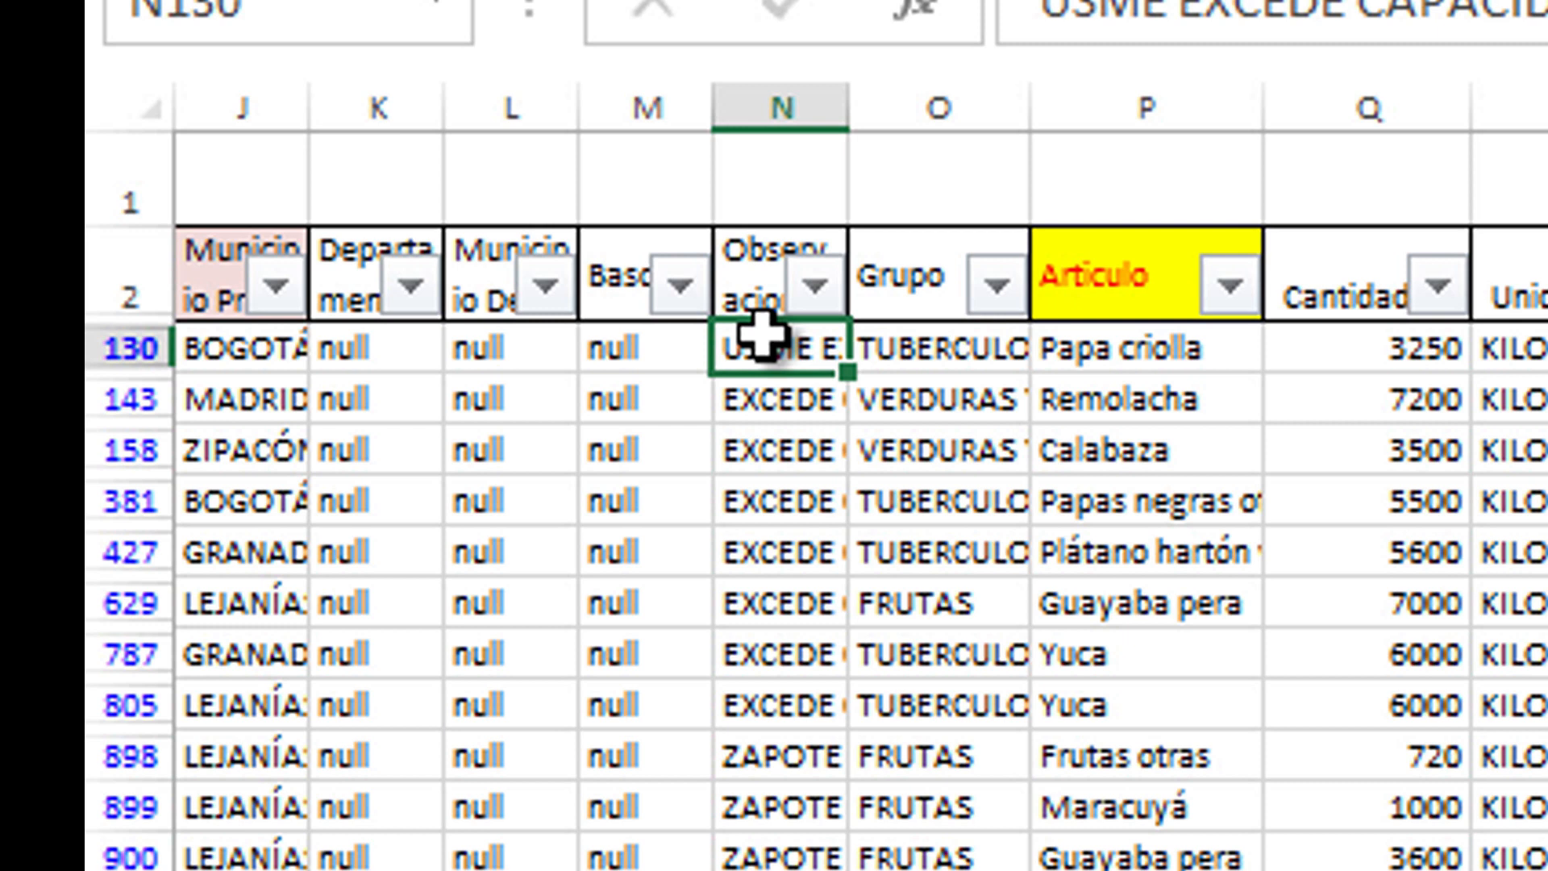
{"action": "key", "text": "Down"}
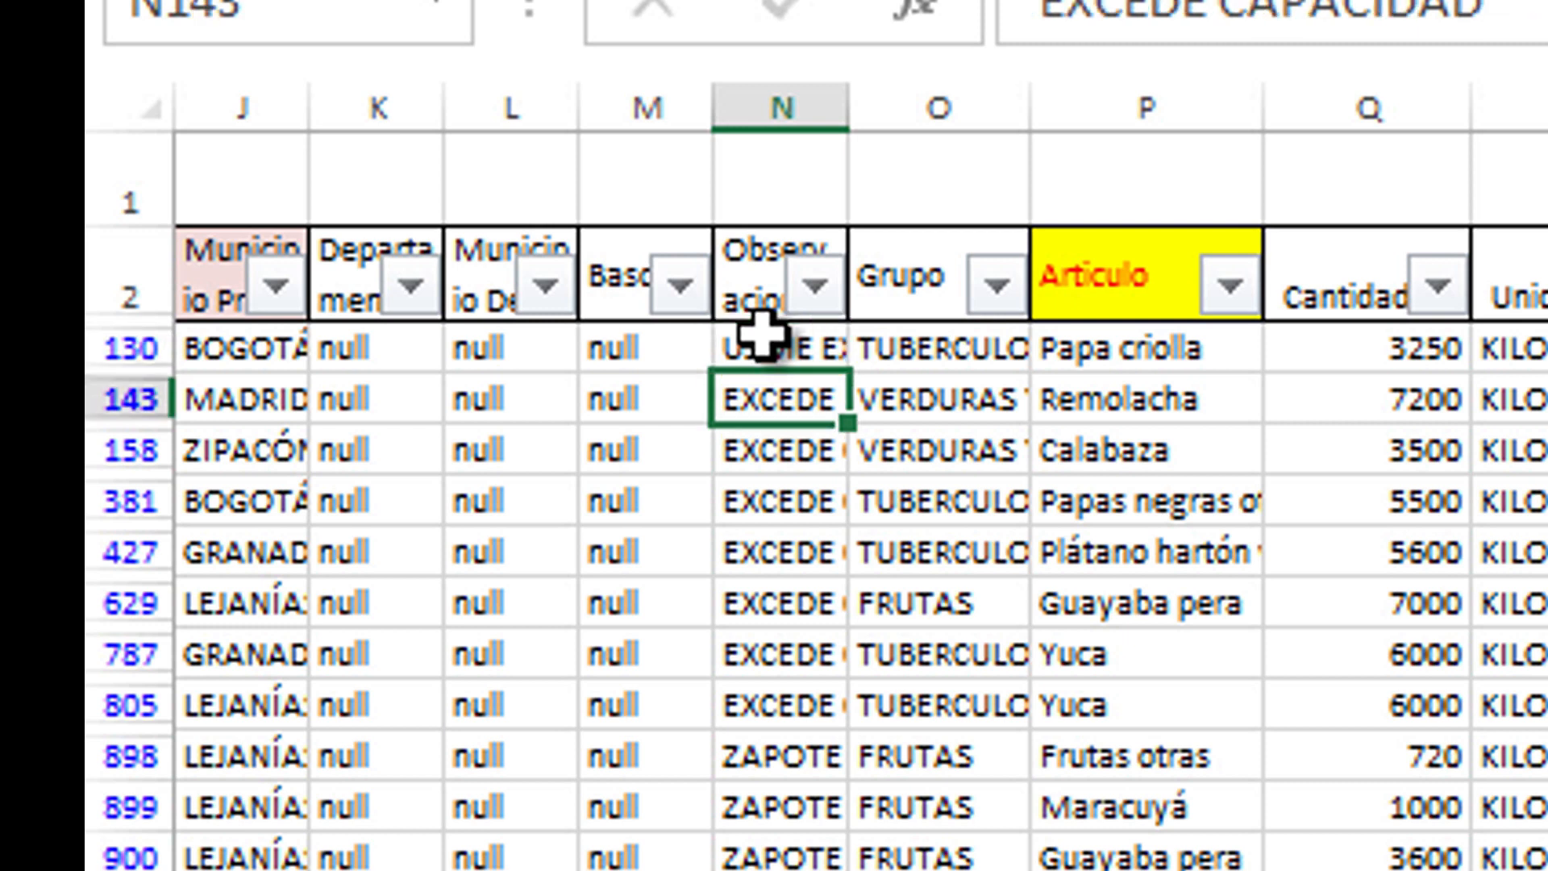
{"action": "key", "text": "Down"}
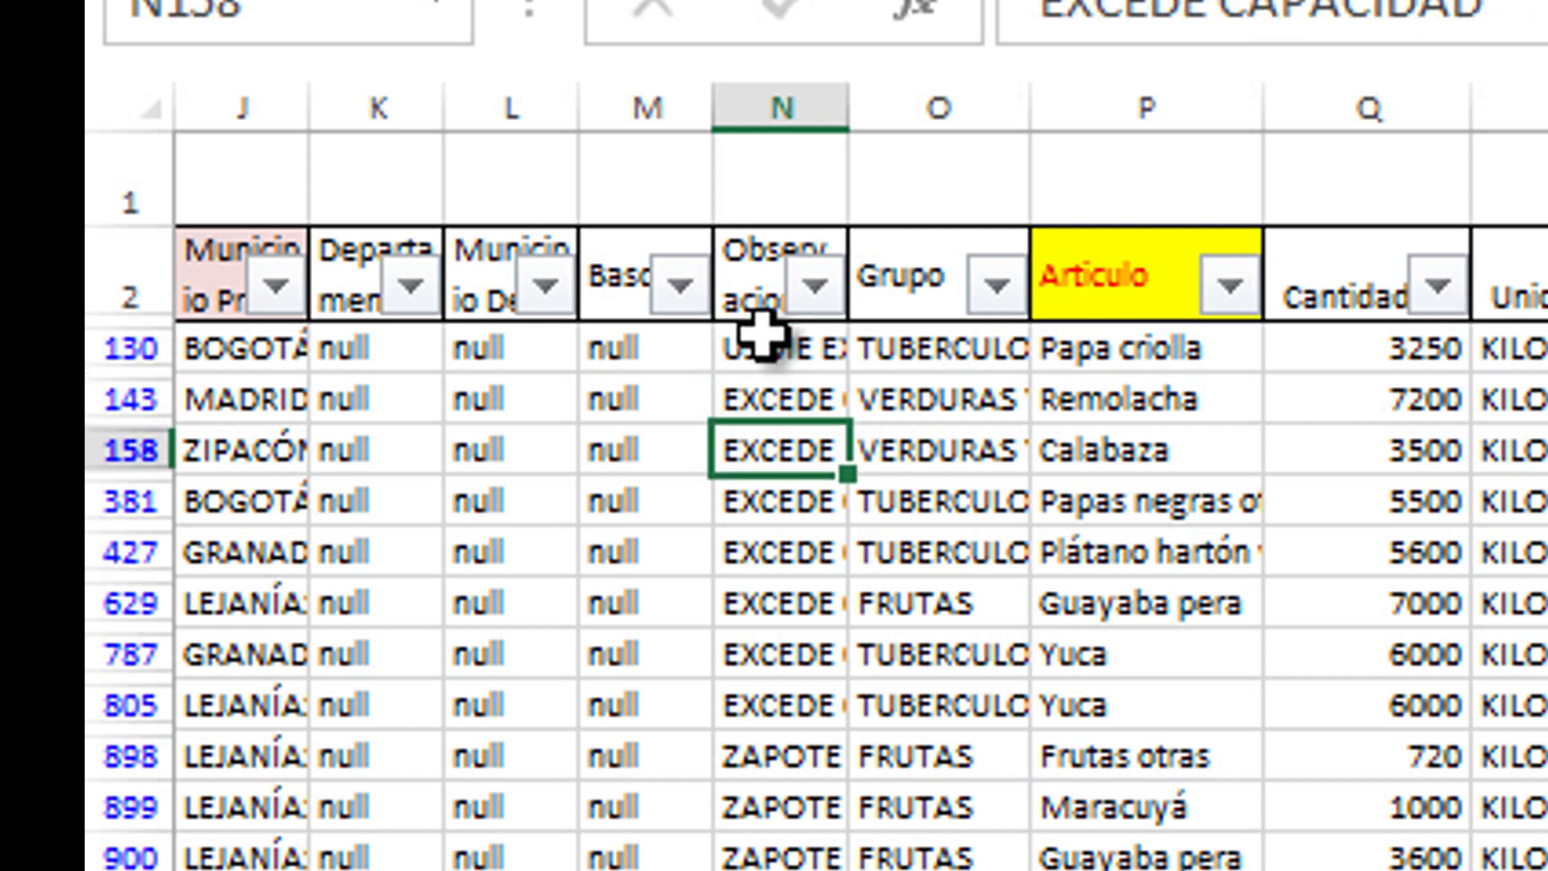
{"action": "key", "text": "Down"}
{"action": "key", "text": "Down"}
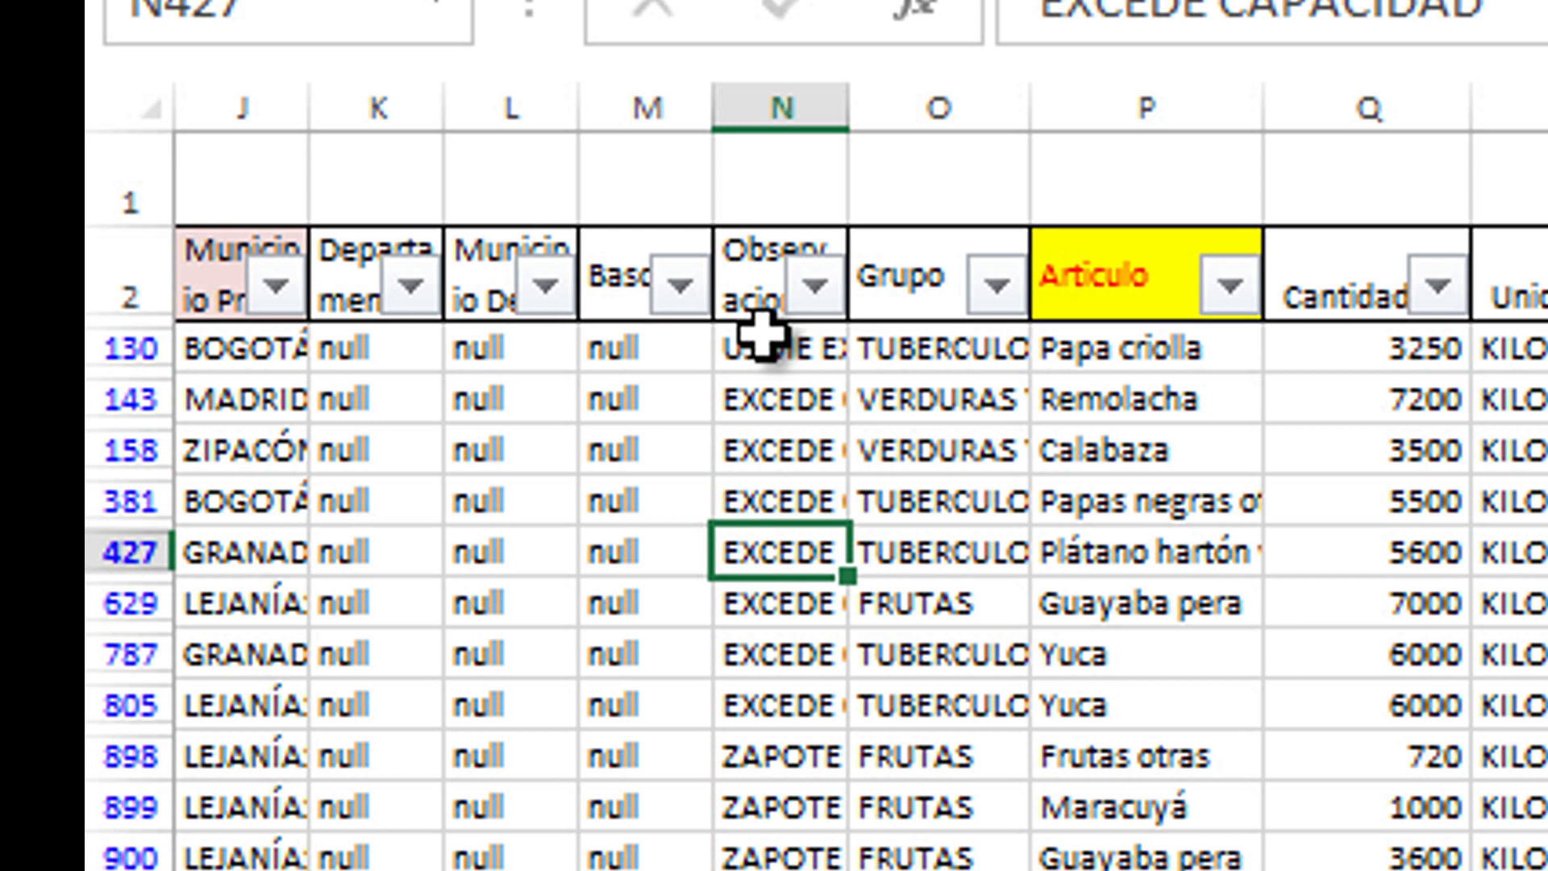
{"action": "key", "text": "Down"}
{"action": "key", "text": "Down"}
Select check columns BB to BF for review, followed by the CANTR. REALES column BB alone.
{"action": "left_click_drag", "start_coordinate": [1080, 116], "coordinate": [1449, 139]}
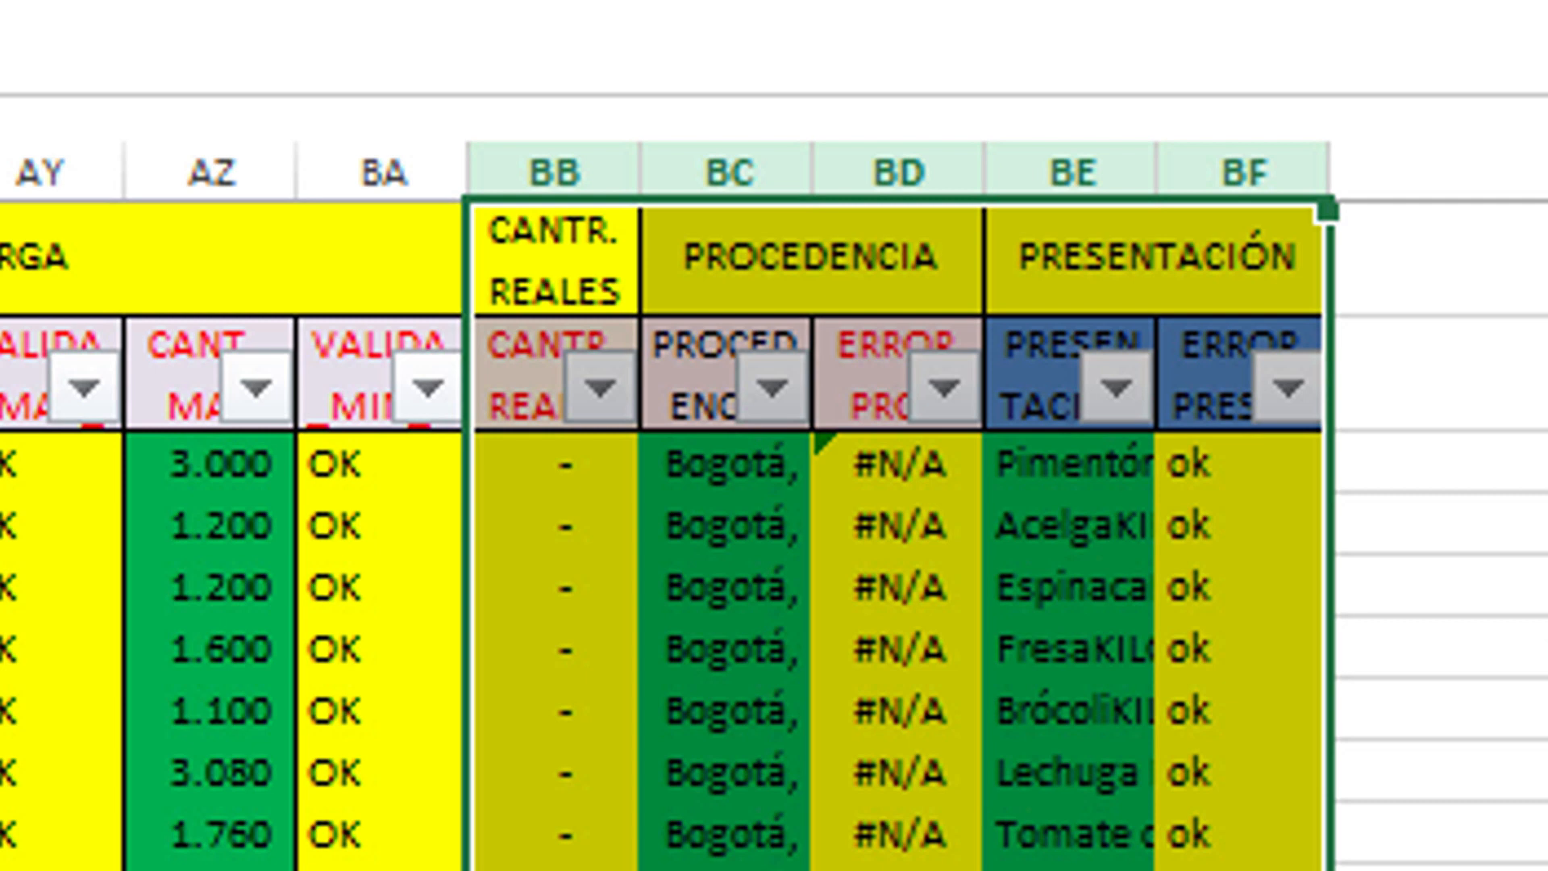
{"action": "left_click", "coordinate": [971, 386]}
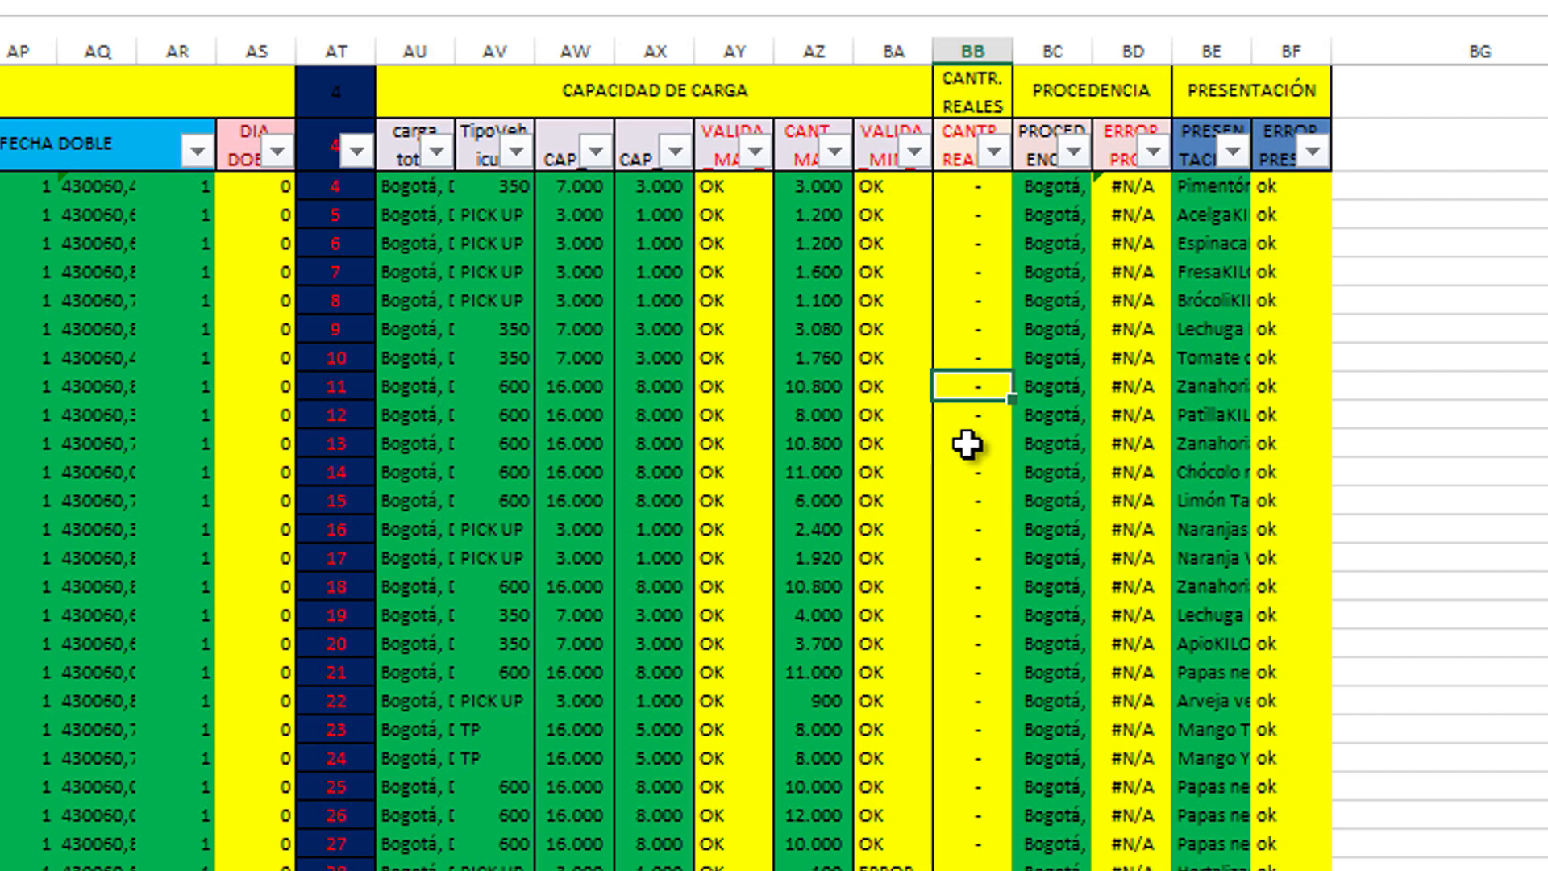
{"action": "left_click", "coordinate": [979, 40]}
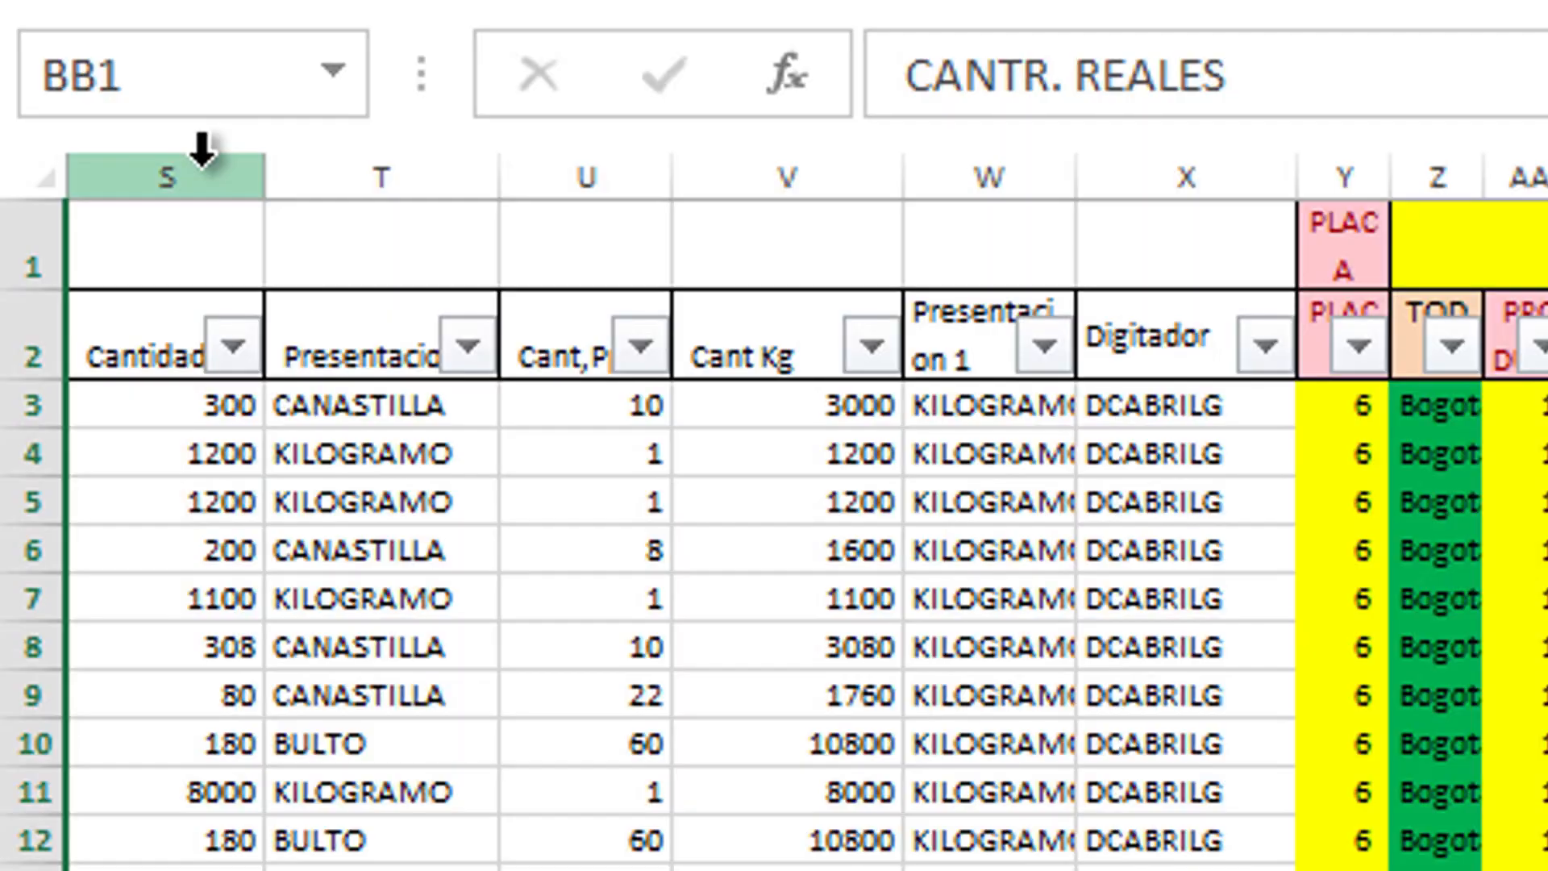
Select quantity columns S and U together, and check the first CANTR. REALES value in row 3.
{"action": "left_click", "coordinate": [198, 170]}
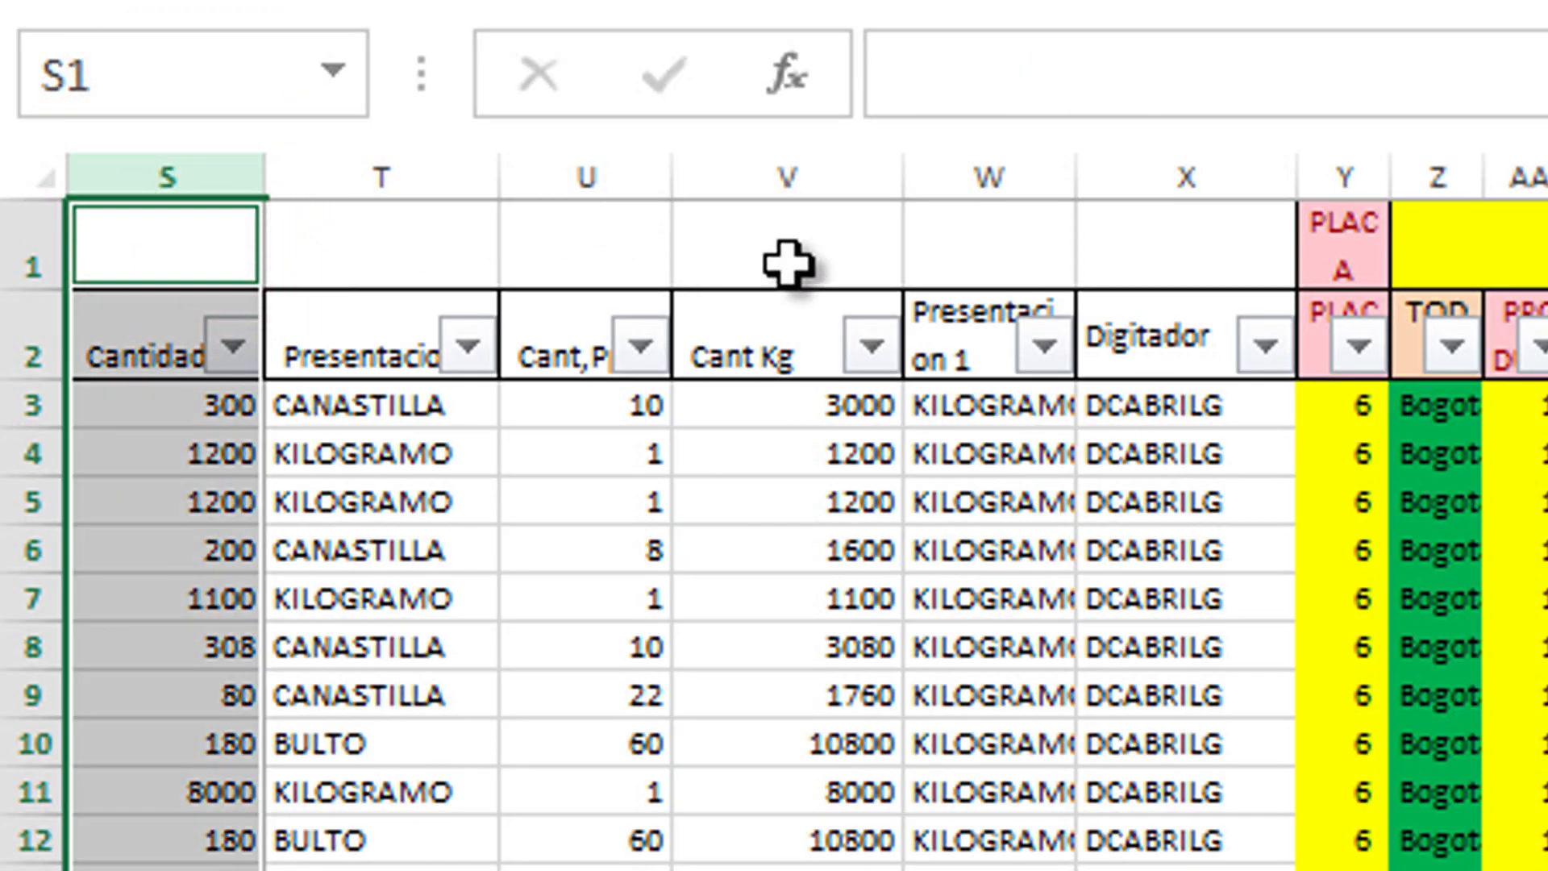
{"action": "left_click", "coordinate": [603, 156], "text": "ctrl"}
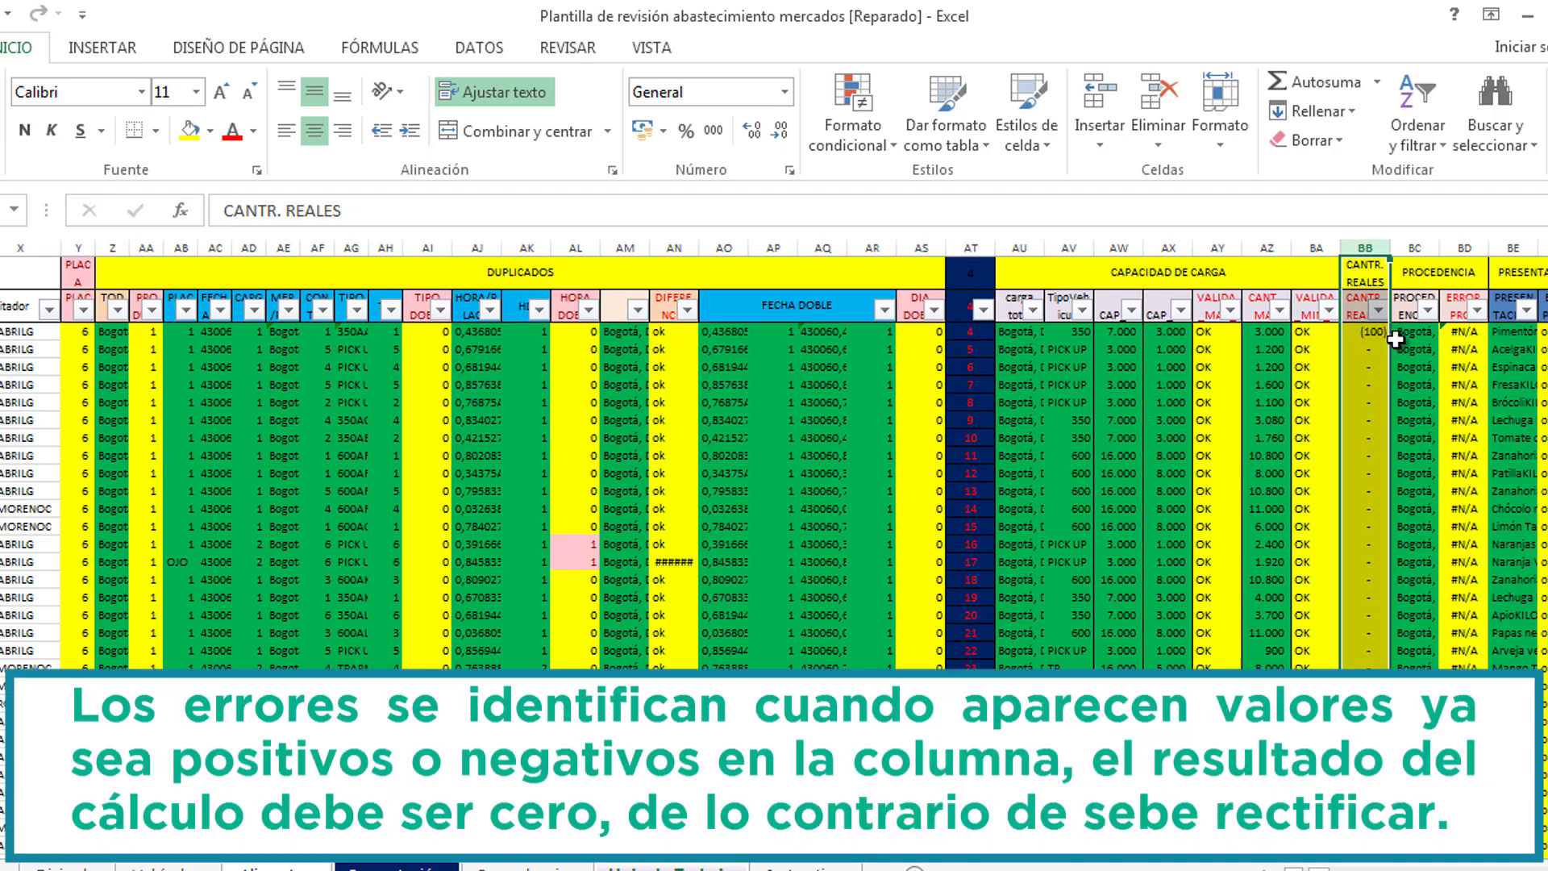
{"action": "left_click", "coordinate": [1412, 332]}
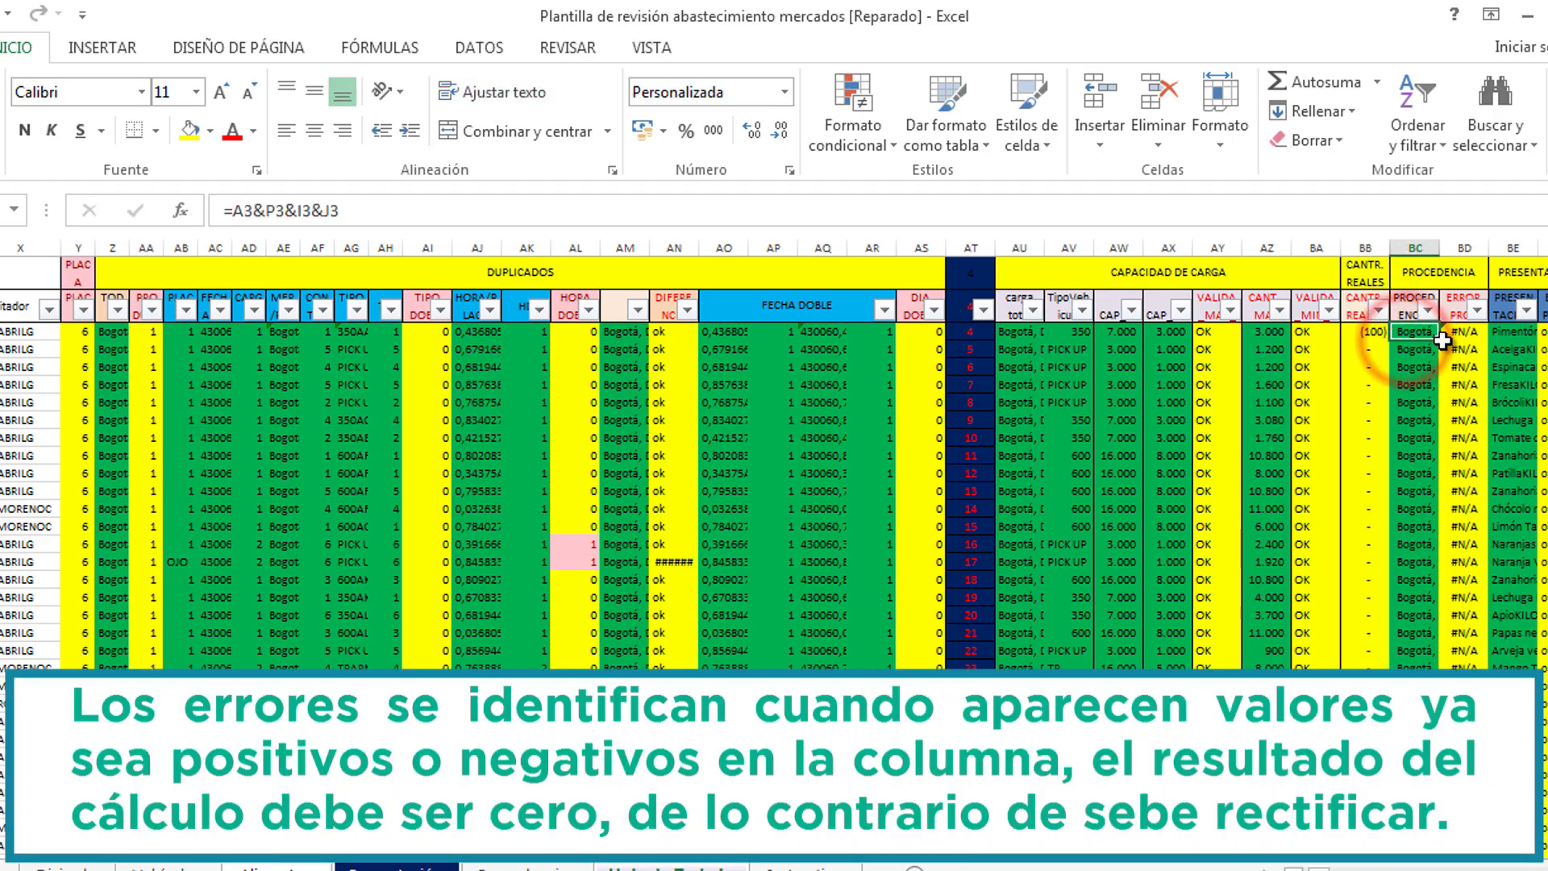
{"action": "left_click", "coordinate": [1370, 332]}
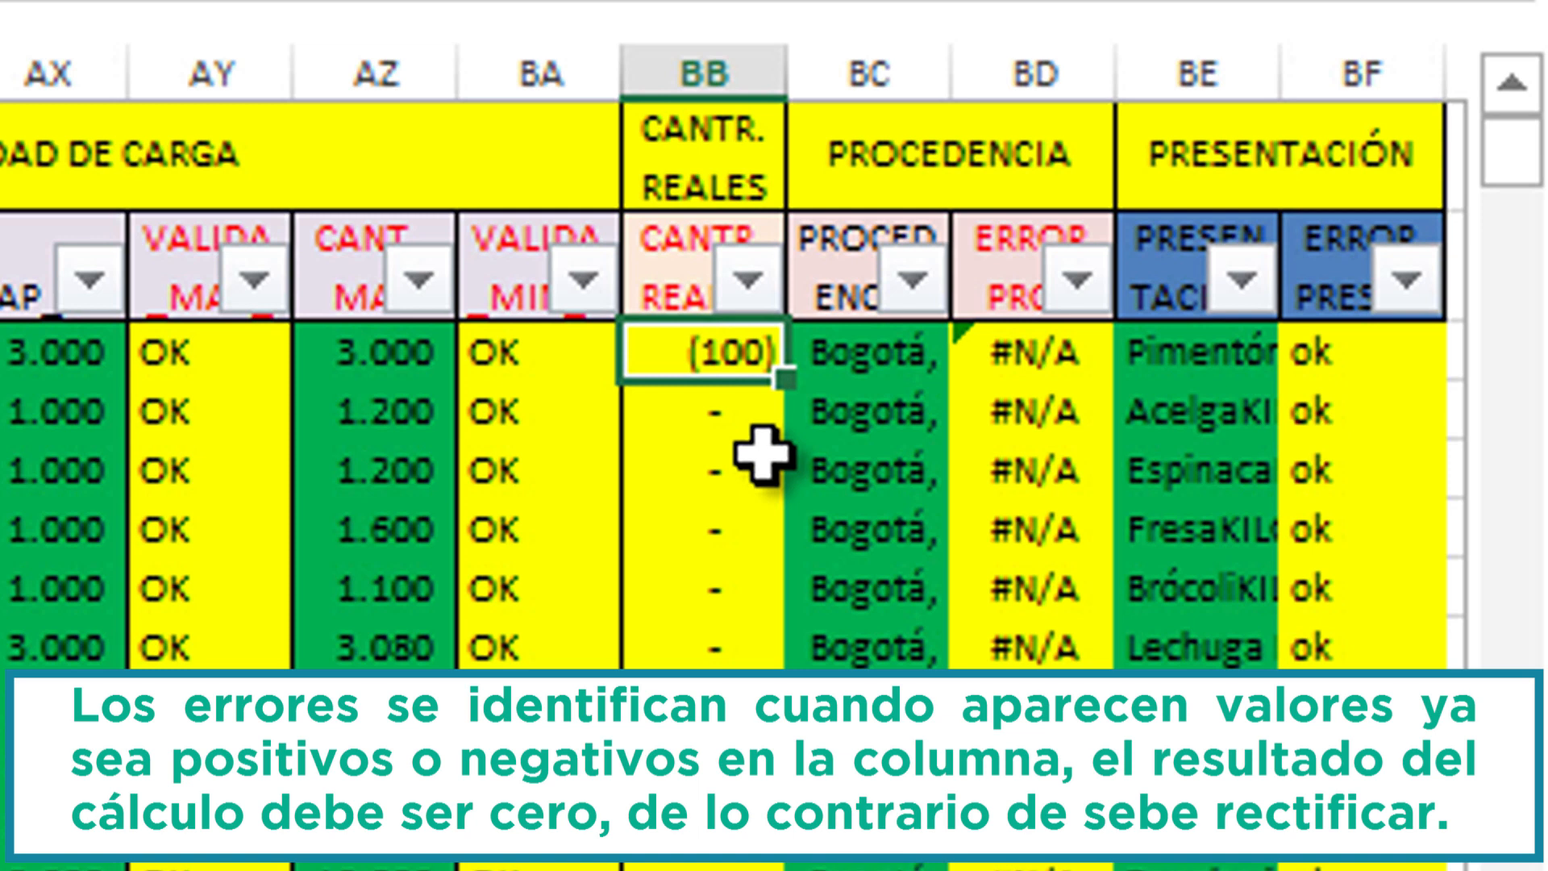
Select the PROCEDENCIA columns BC and BD to review the origin errors.
{"action": "left_click", "coordinate": [955, 153]}
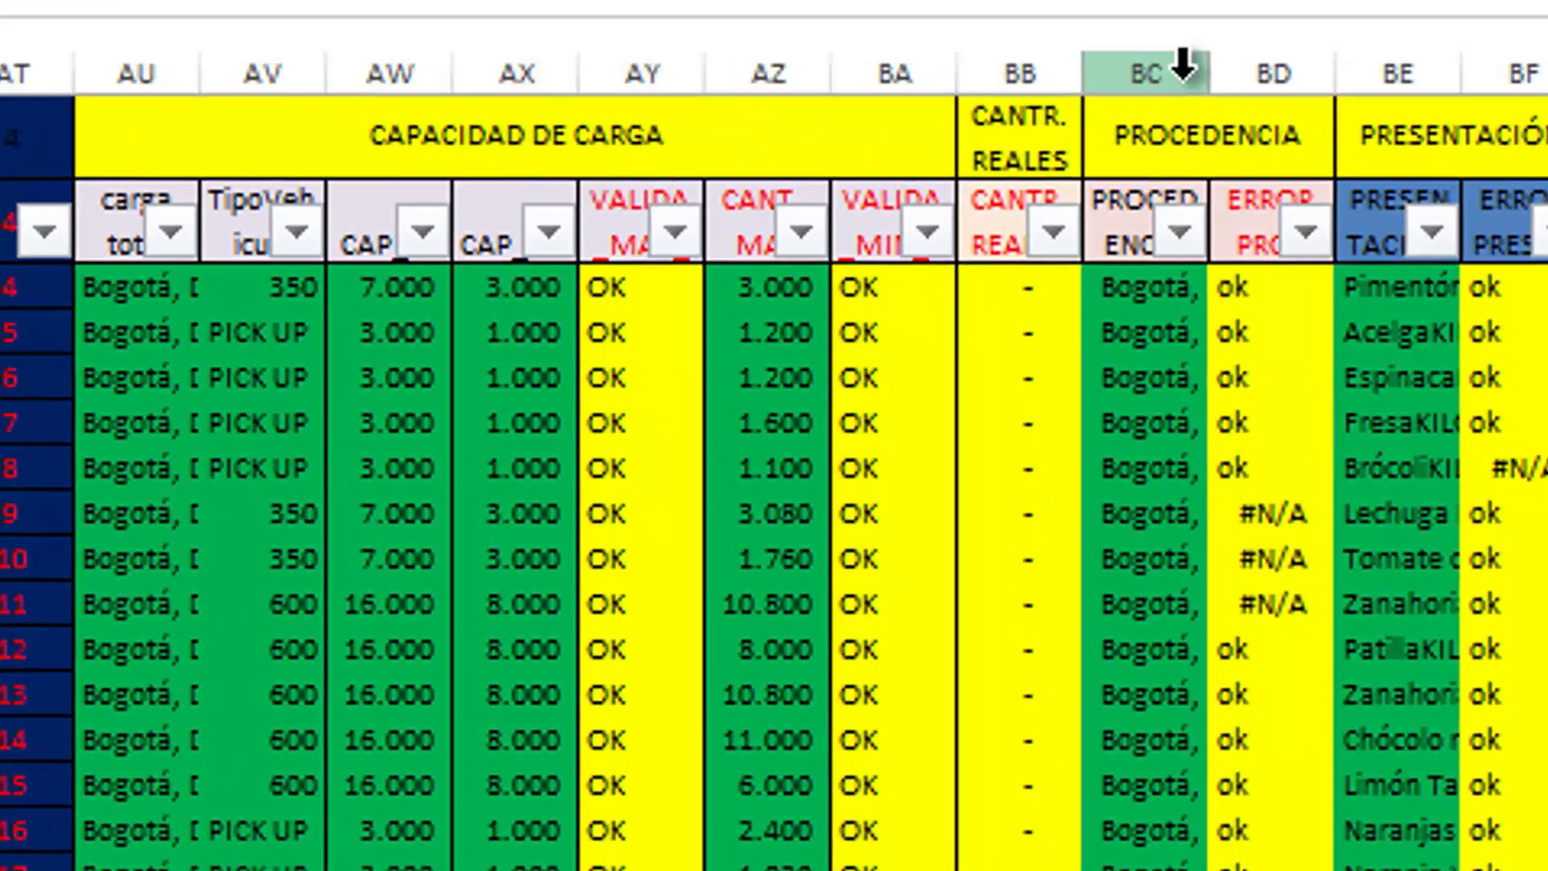
{"action": "left_click", "coordinate": [1358, 246]}
{"action": "left_click_drag", "start_coordinate": [1175, 69], "coordinate": [1259, 47]}
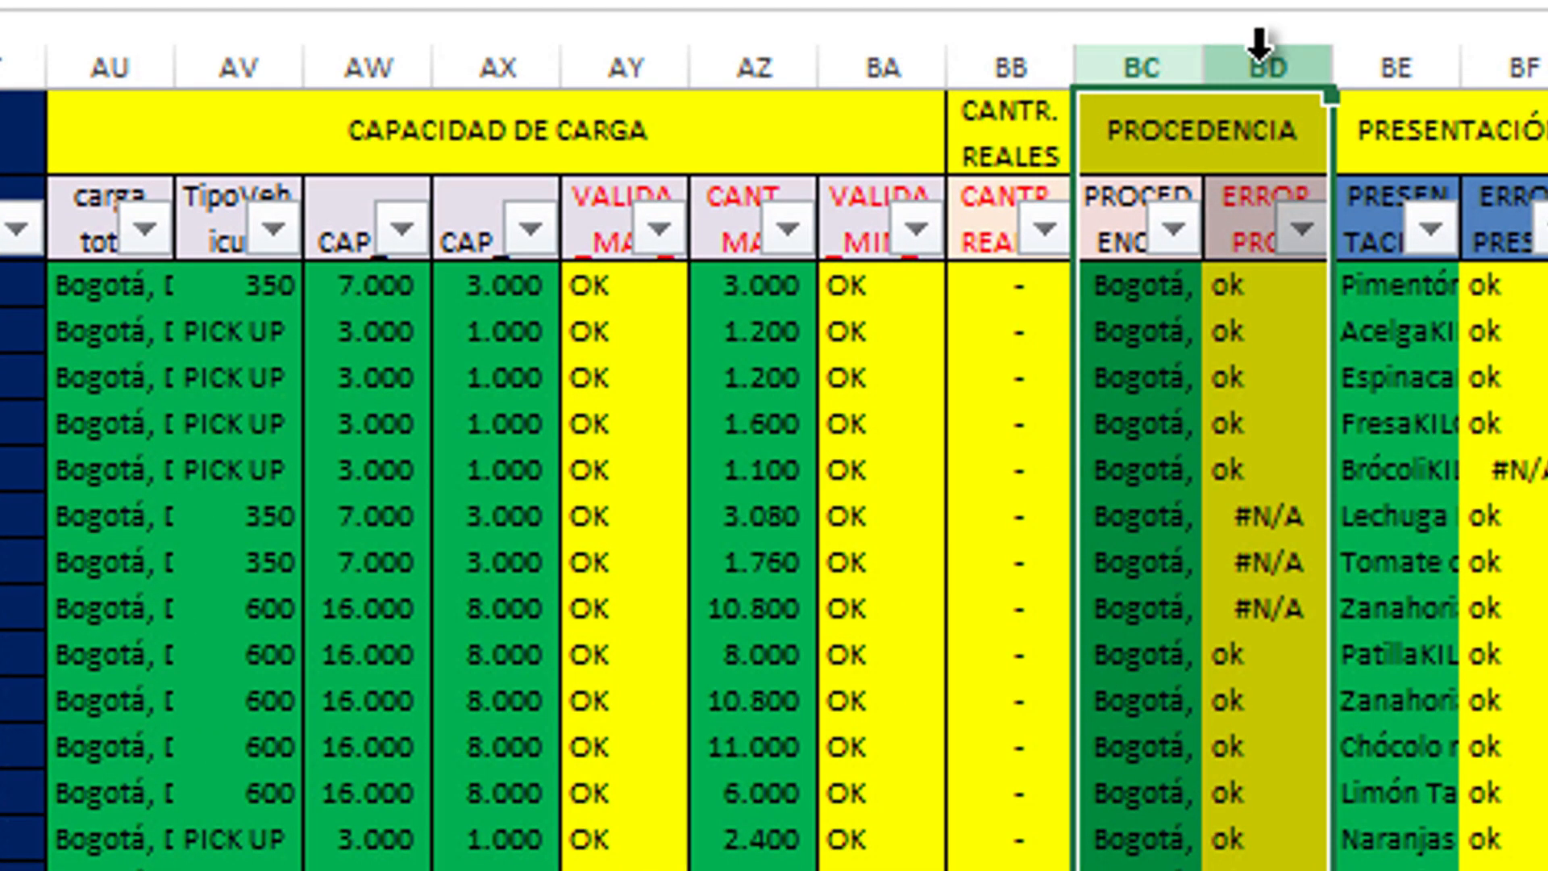
Check the first PROCEDENCIA entry in cell BC3 and the origin error result beside it in column BD.
{"action": "key", "text": "Down"}
{"action": "key", "text": "Down"}
{"action": "key", "text": "Down"}
{"action": "key", "text": "Down"}
{"action": "key", "text": "Down"}
{"action": "key", "text": "Down"}
{"action": "key", "text": "Down"}
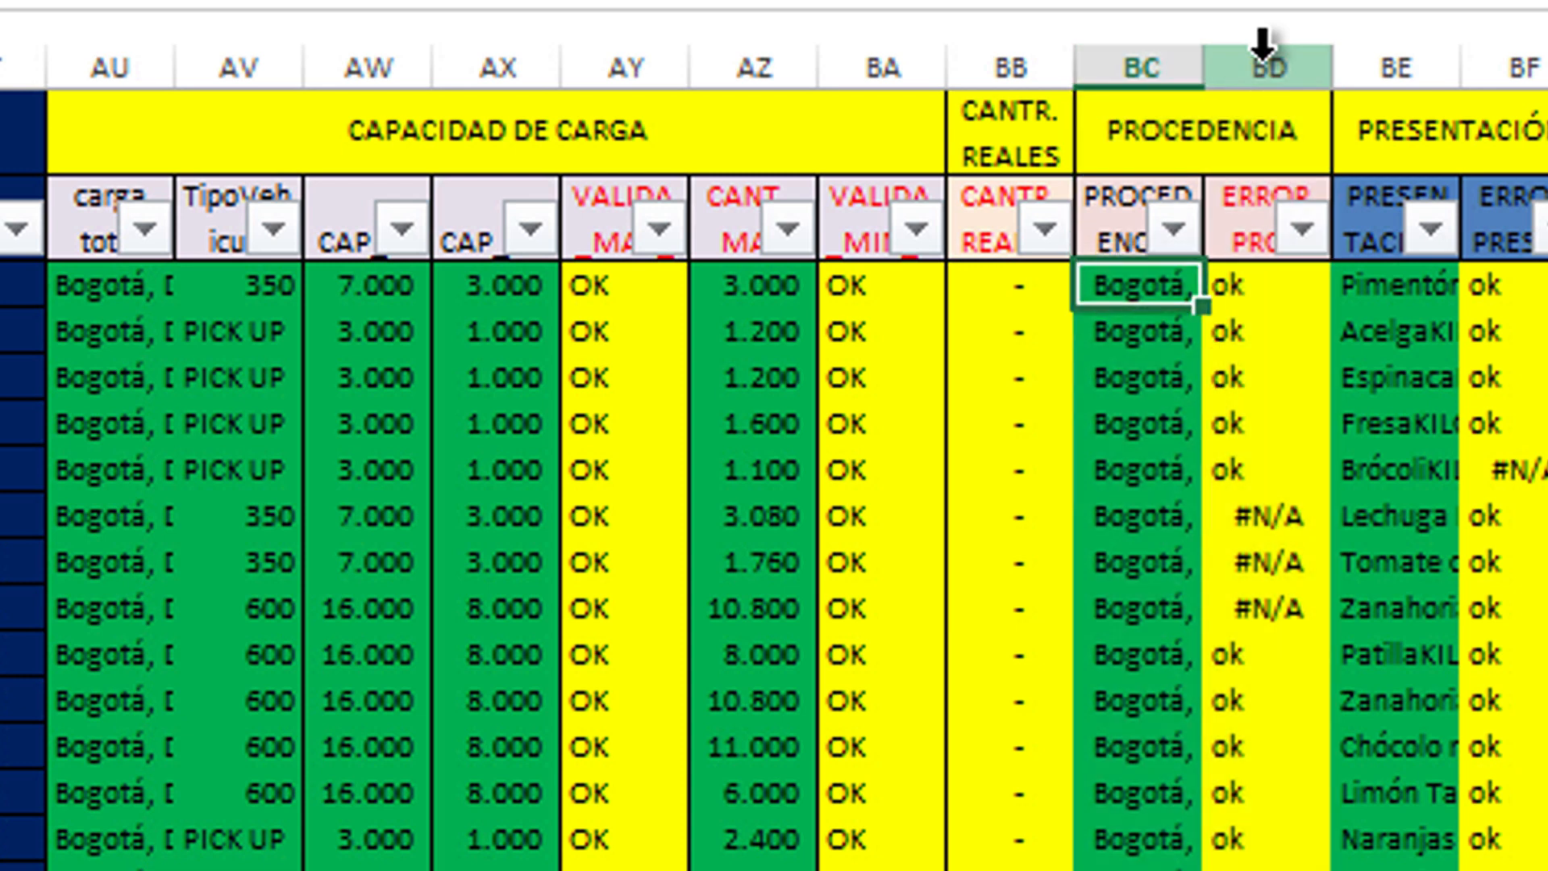
{"action": "key", "text": "Right"}
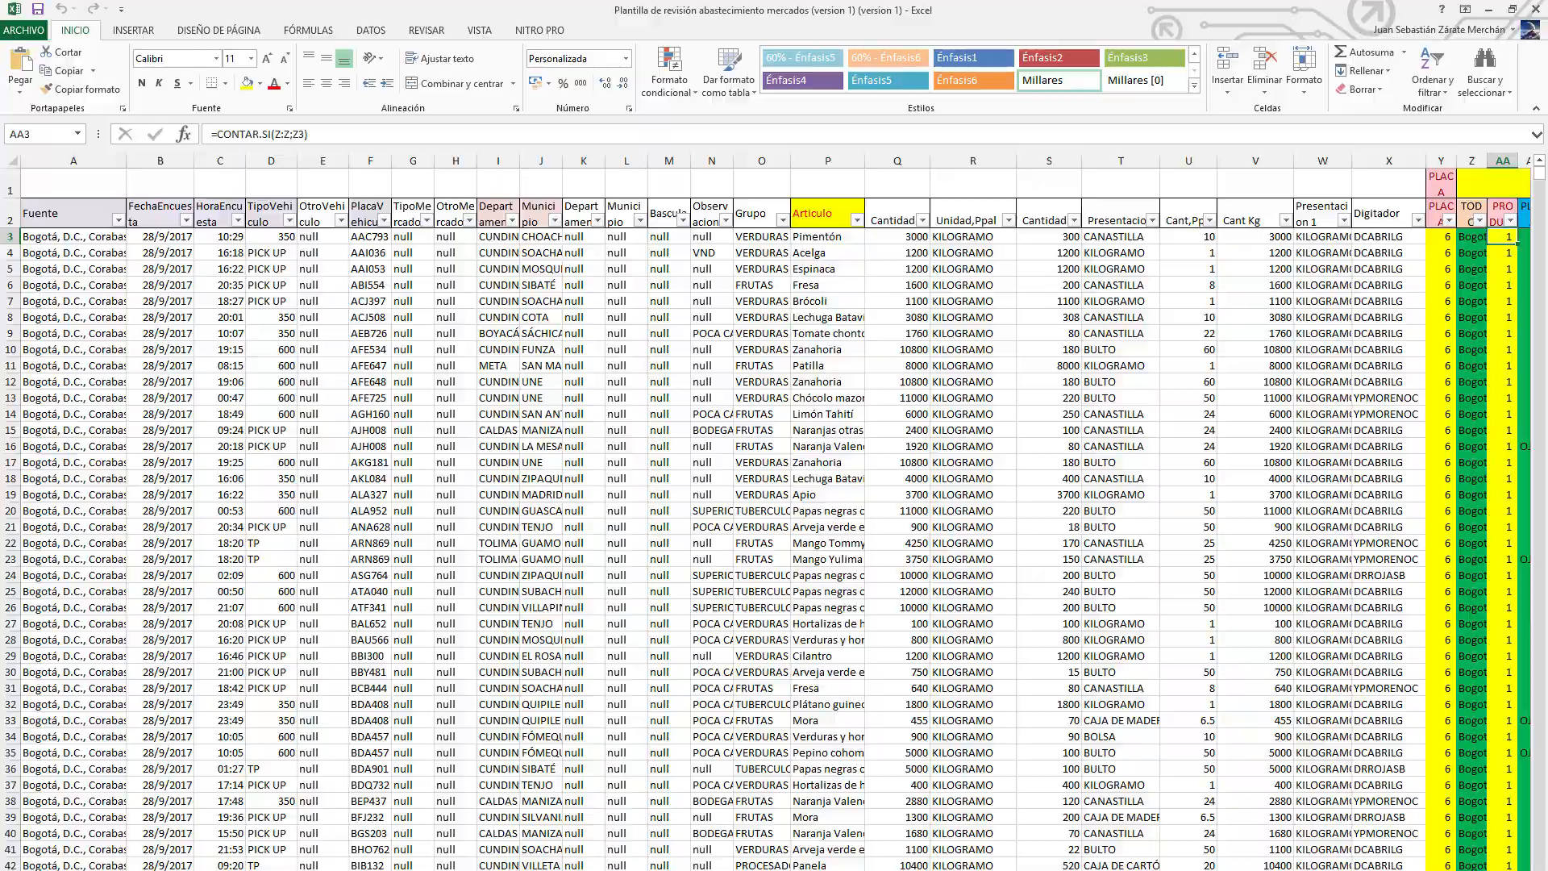
Review the validation columns from PLACA and DUPLICADOS through CAPACIDAD DE CARGA, CANTR. REALES, PROCEDENCIA and PRESENTACIÓN.
{"action": "scroll", "coordinate": [776, 511], "scroll_direction": "right", "scroll_amount": 10}
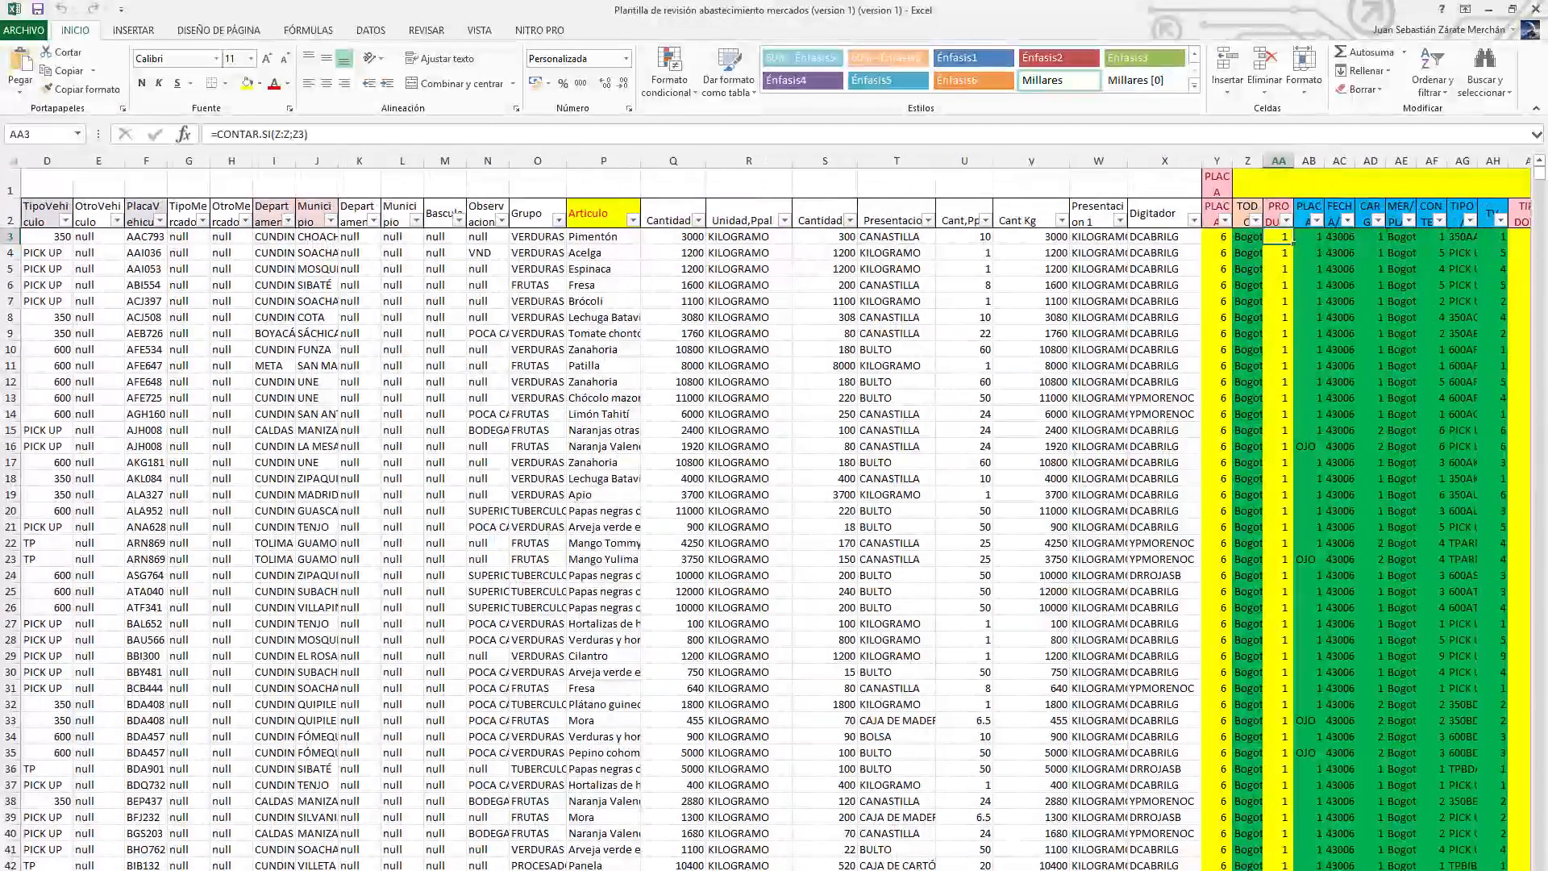
{"action": "scroll", "coordinate": [777, 511], "scroll_direction": "right", "scroll_amount": 5}
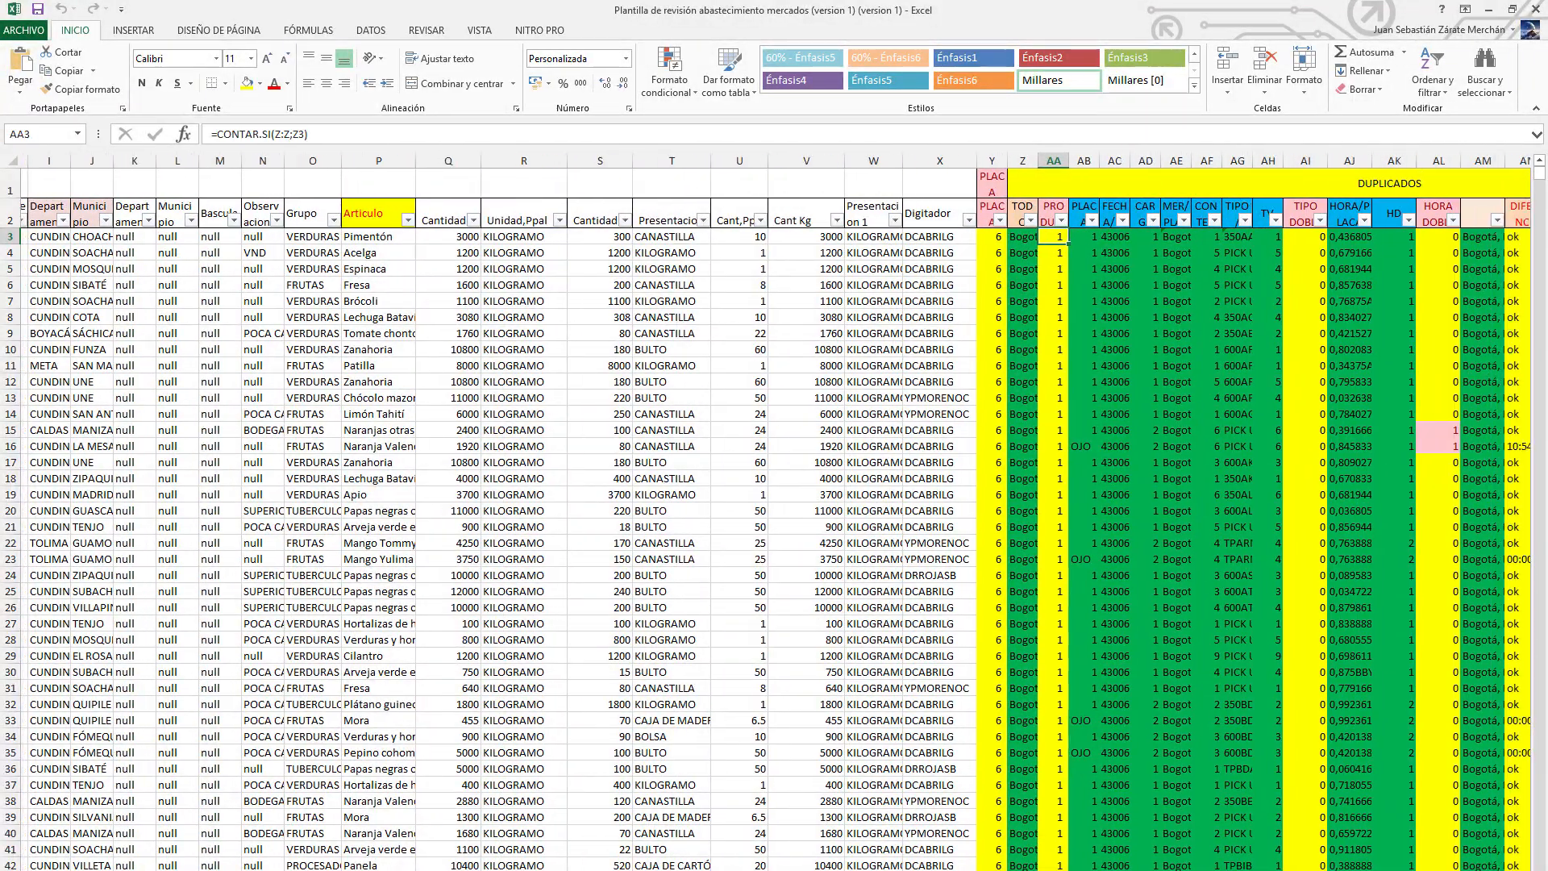
{"action": "scroll", "coordinate": [776, 512], "scroll_direction": "right", "scroll_amount": 5}
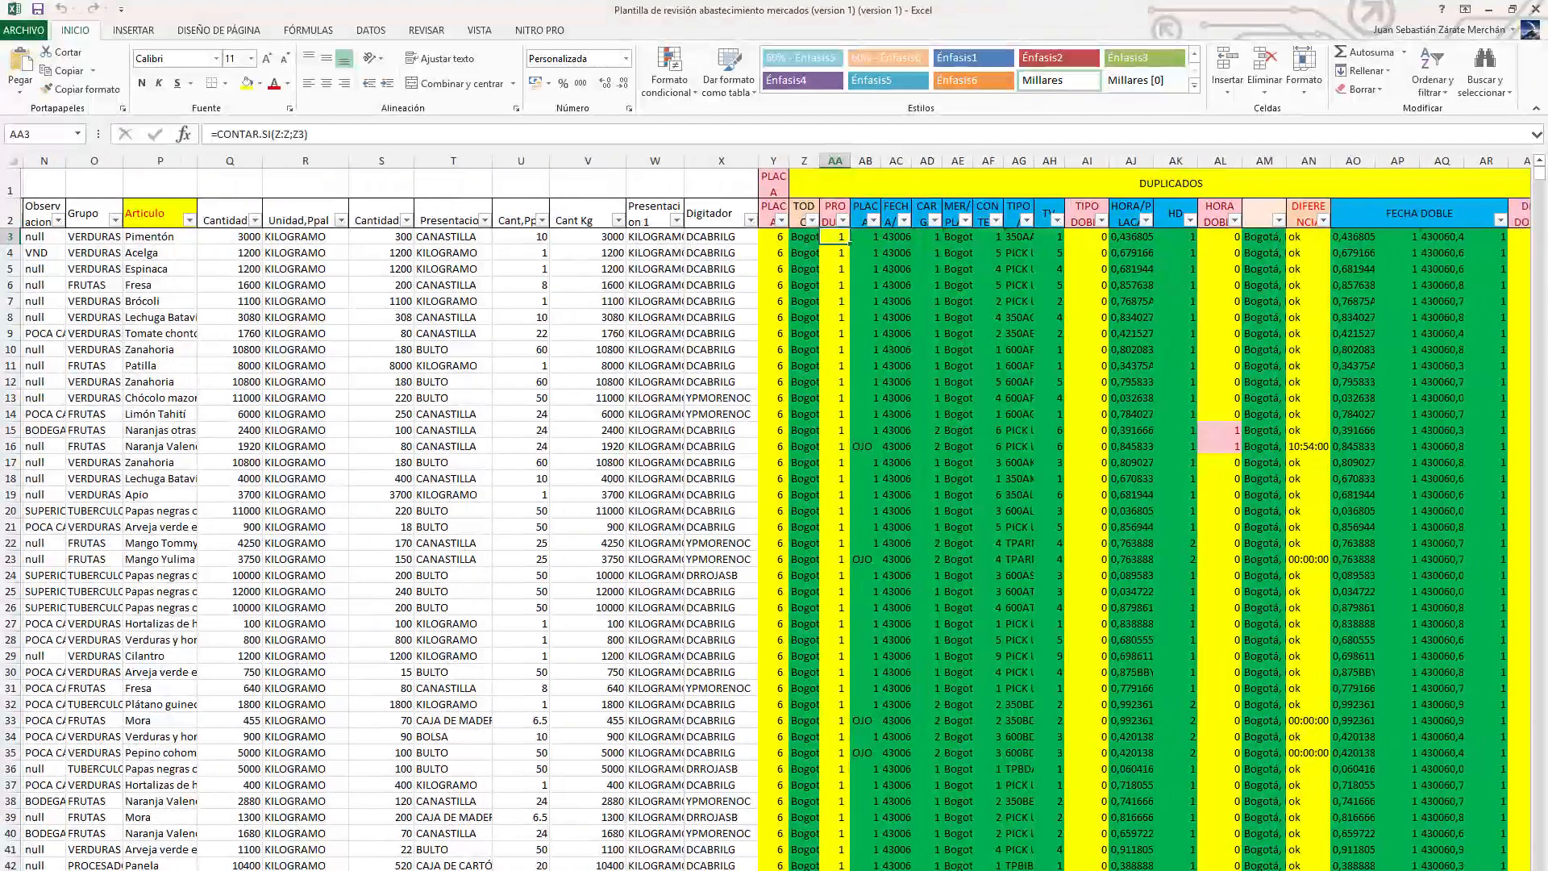
{"action": "scroll", "coordinate": [776, 511], "scroll_direction": "right", "scroll_amount": 5}
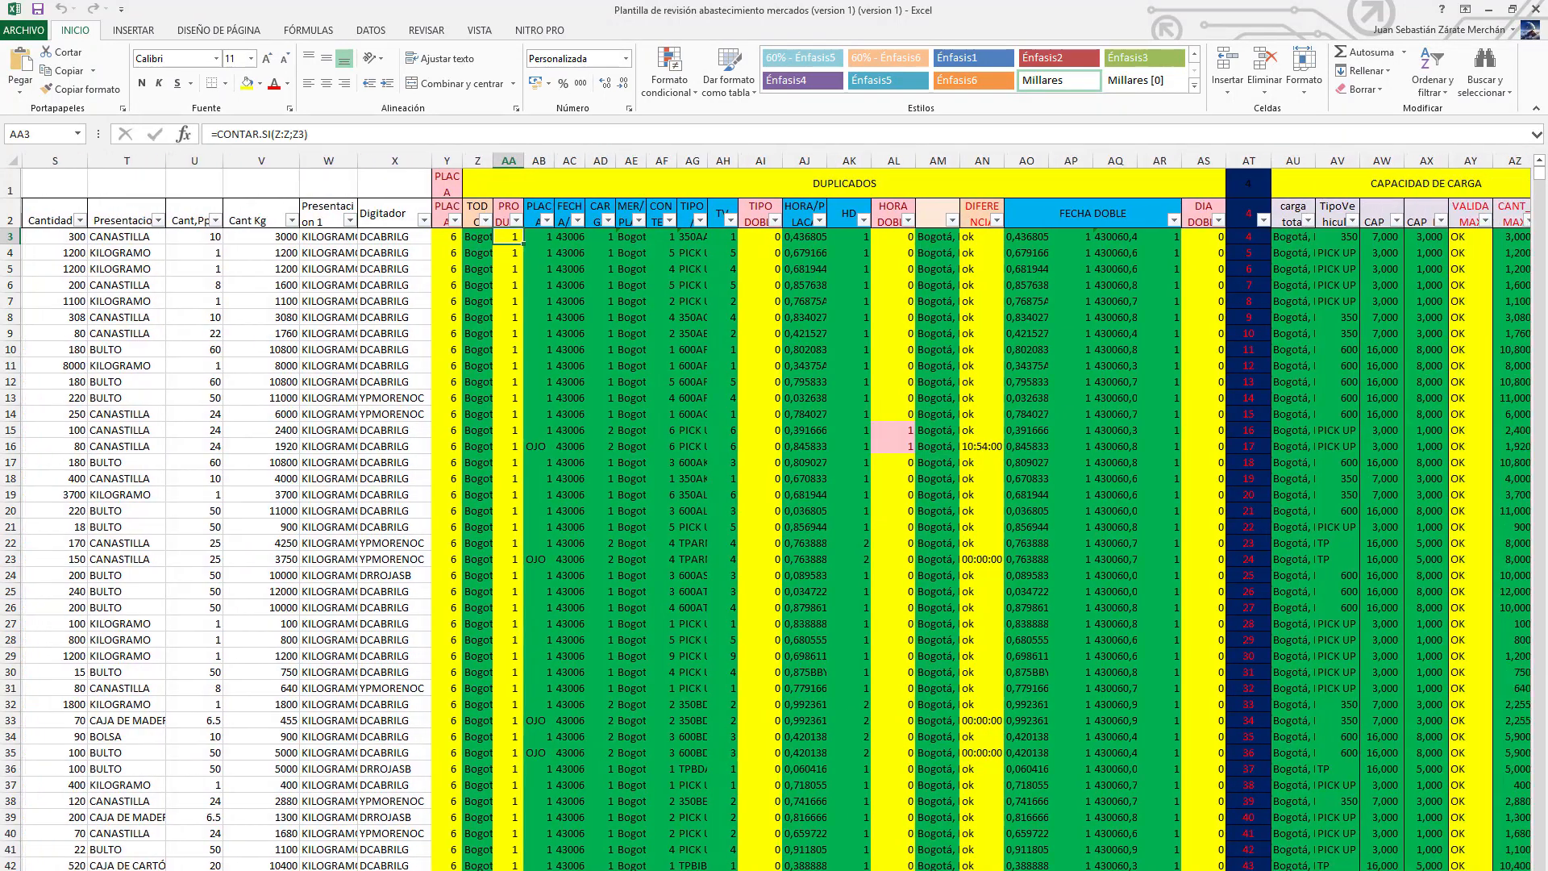
{"action": "scroll", "coordinate": [777, 511], "scroll_direction": "right", "scroll_amount": 4}
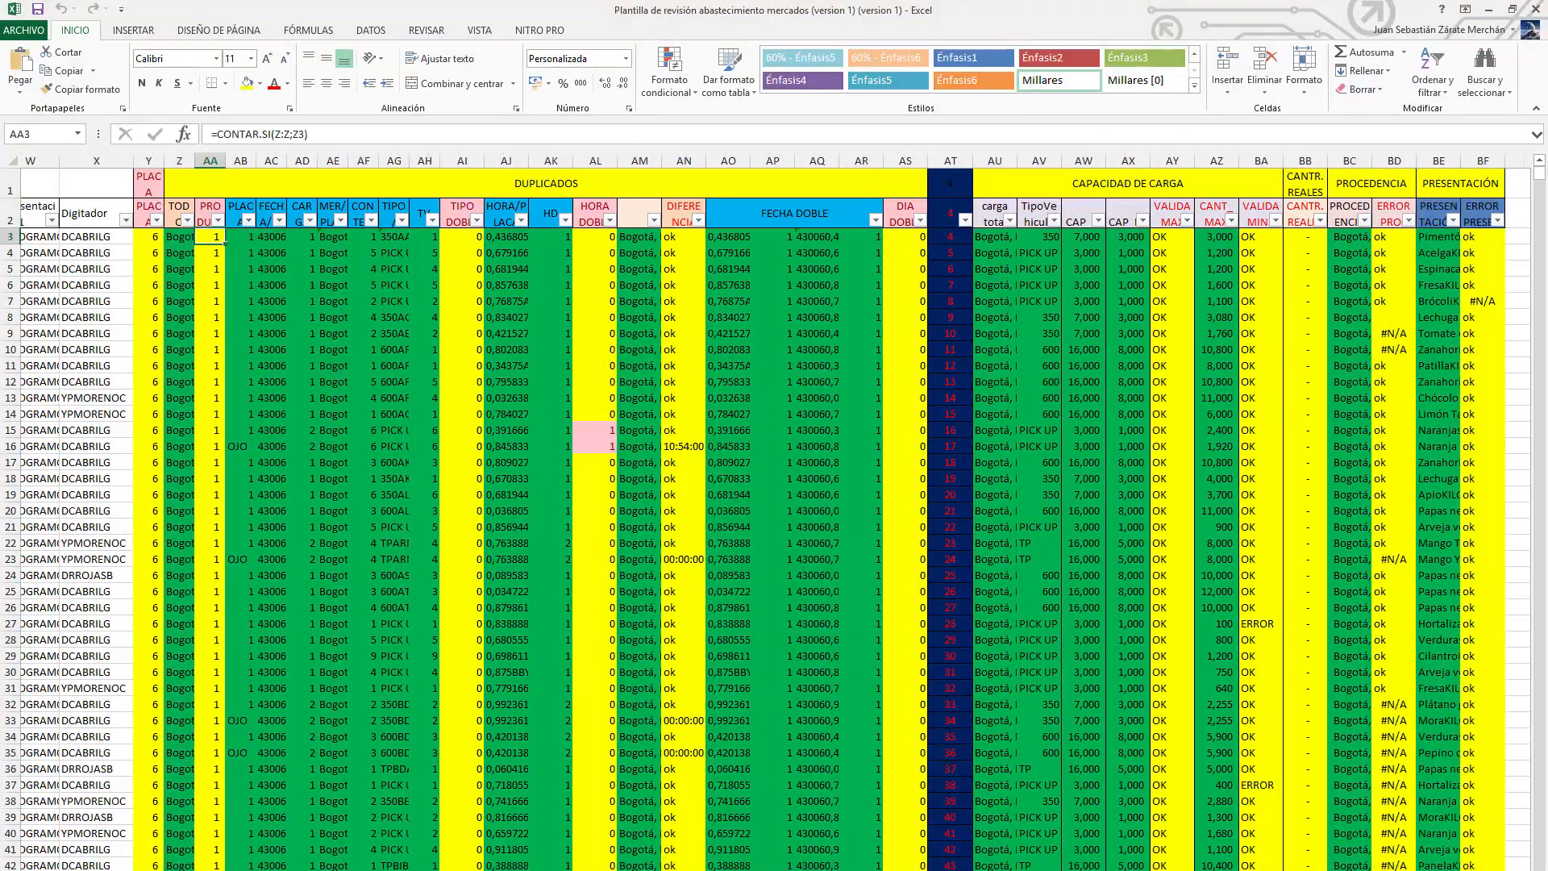